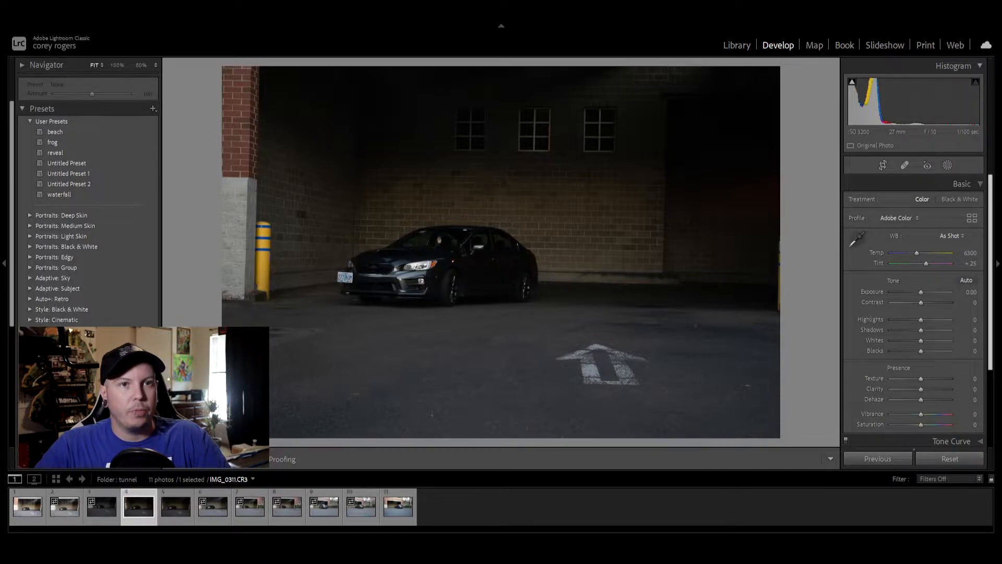
Browse forward through the car photos in the tunnel folder up to the last one, IMG_0318.
key(Right)
key(Right)
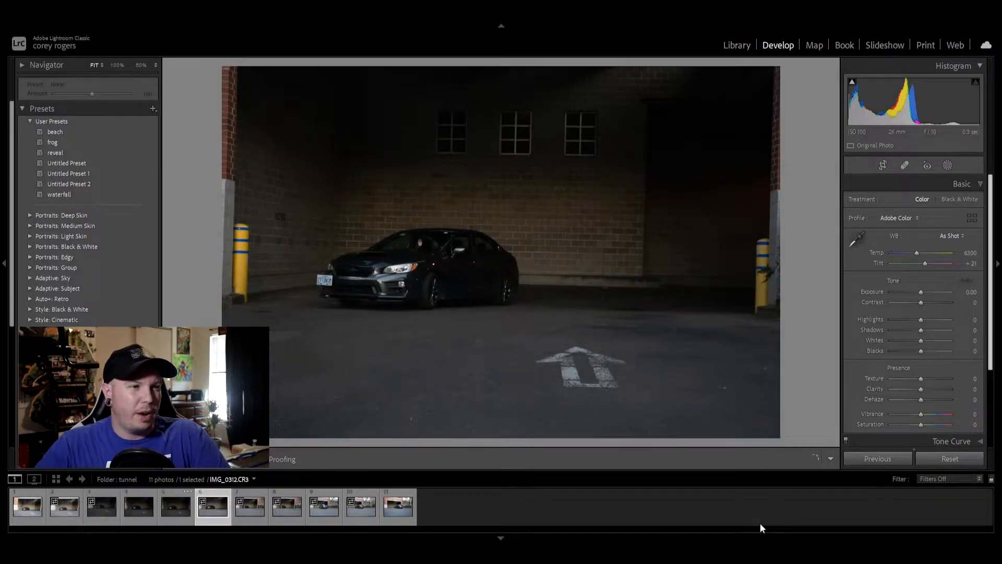
key(Right)
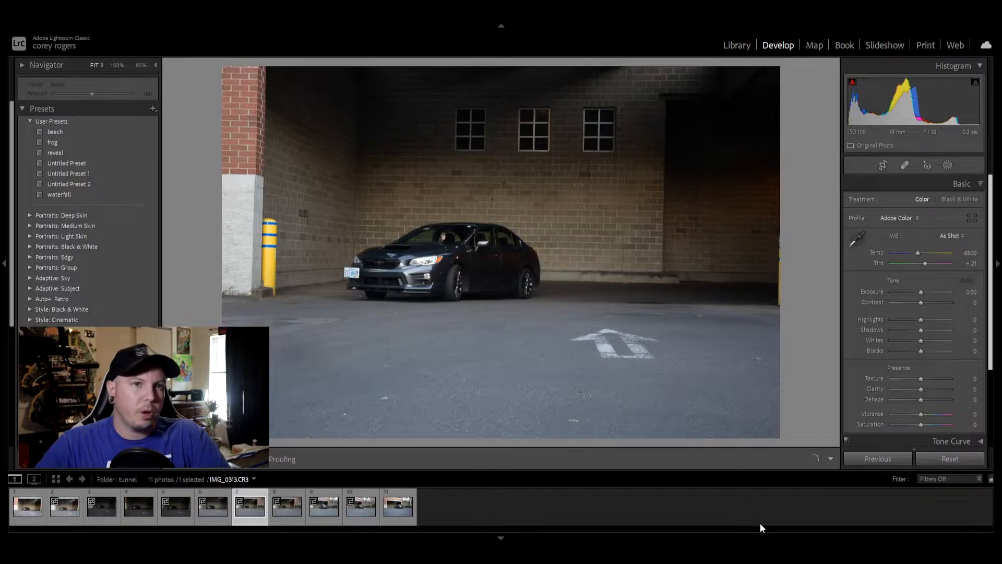
key(Right)
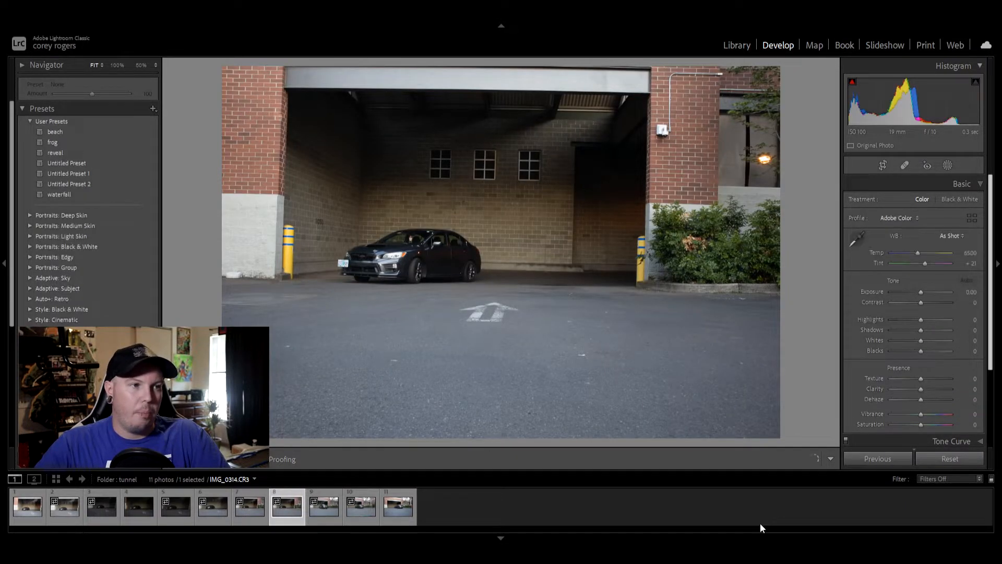
key(Right)
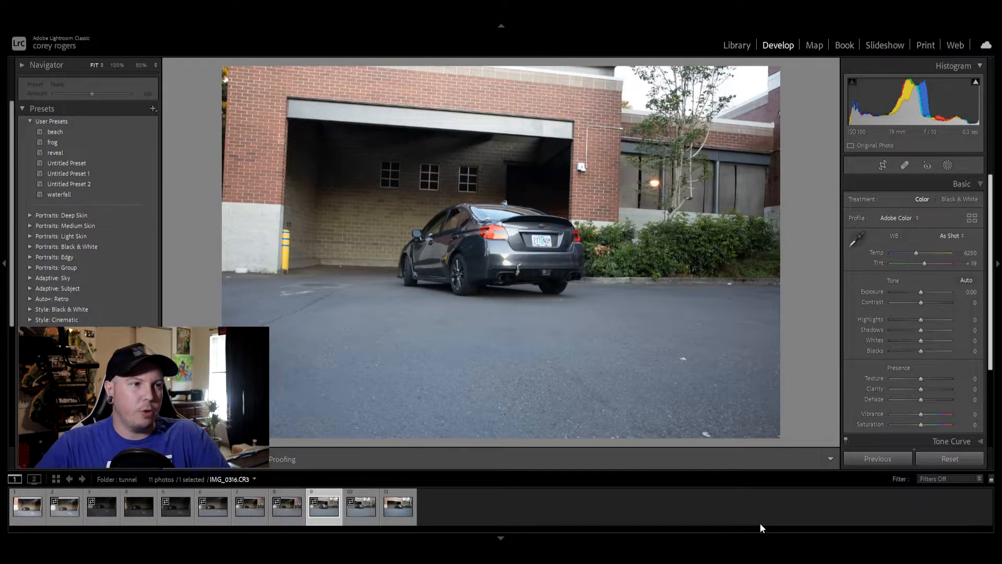
key(Right)
key(Right)
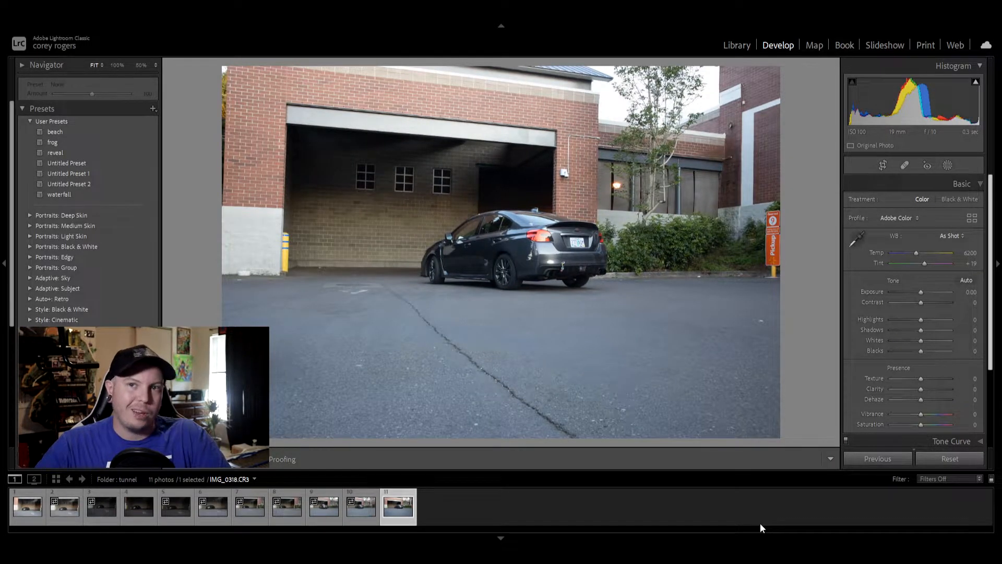
Go back through the photos to the dark front view of the car, IMG_0311.
key(Left)
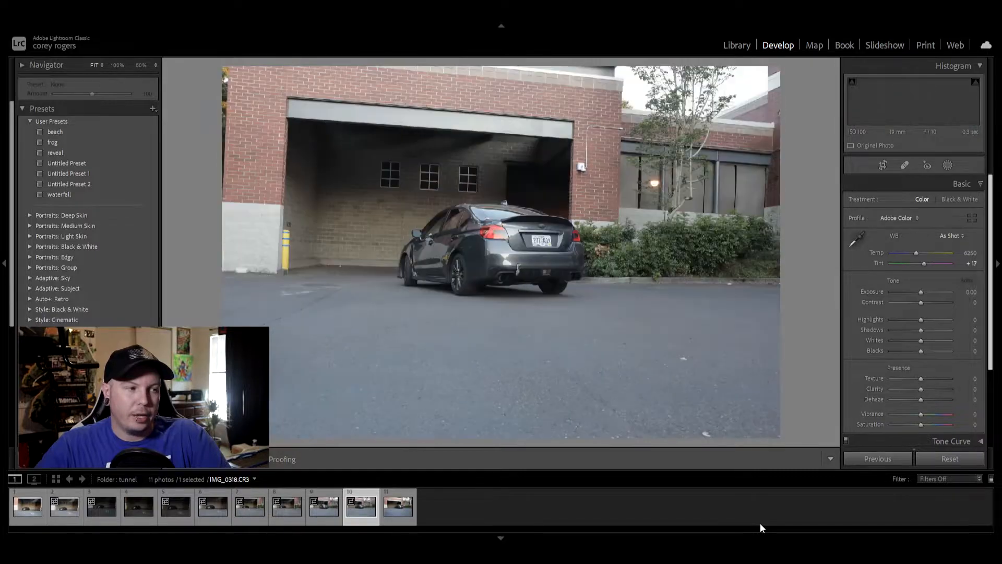
key(Left)
key(Left)
key(Left)
key(Left)
key(Left)
key(Left)
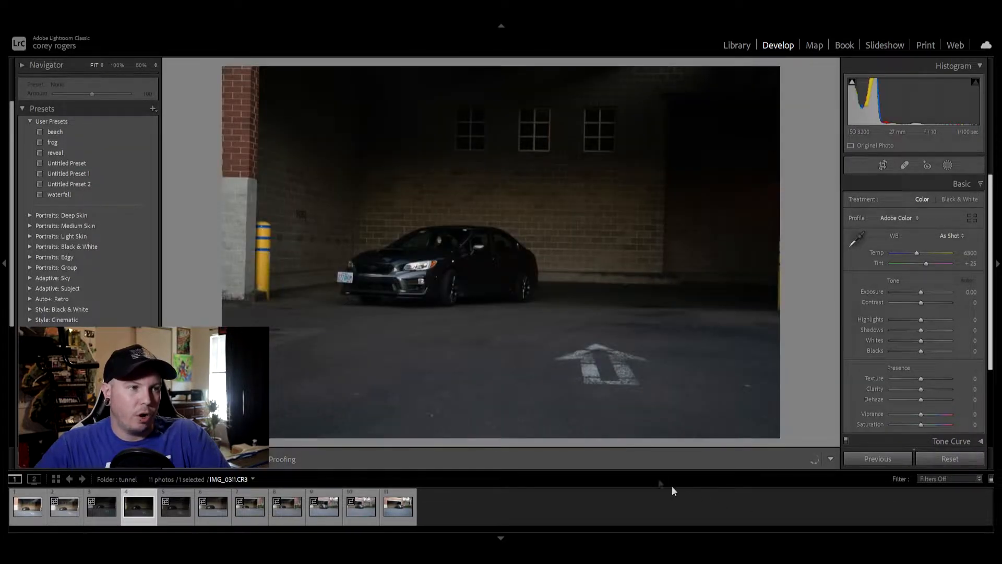
Examine the headlight and dark side of the car at 100% in IMG_0311 and IMG_0312.
click(449, 269)
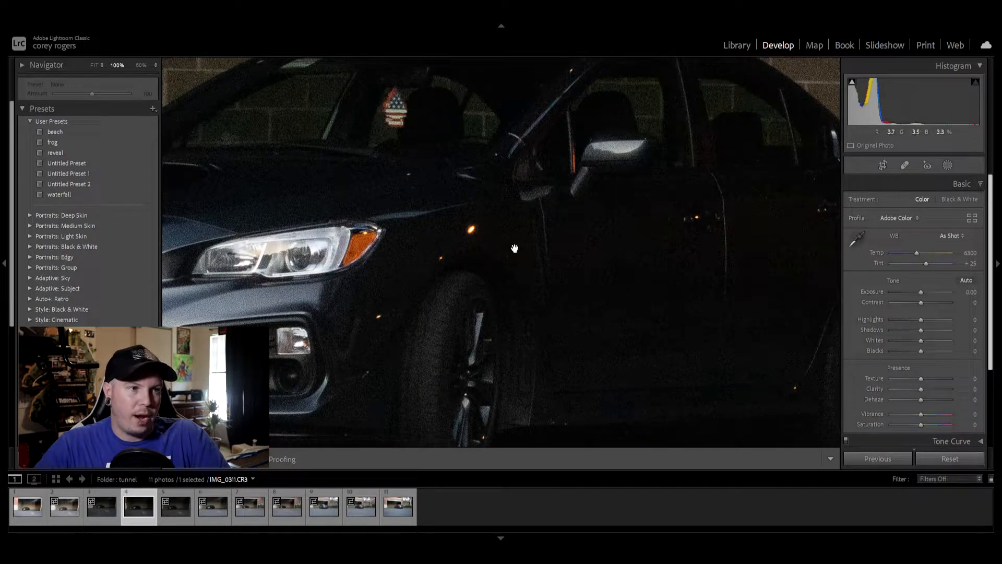
click(514, 247)
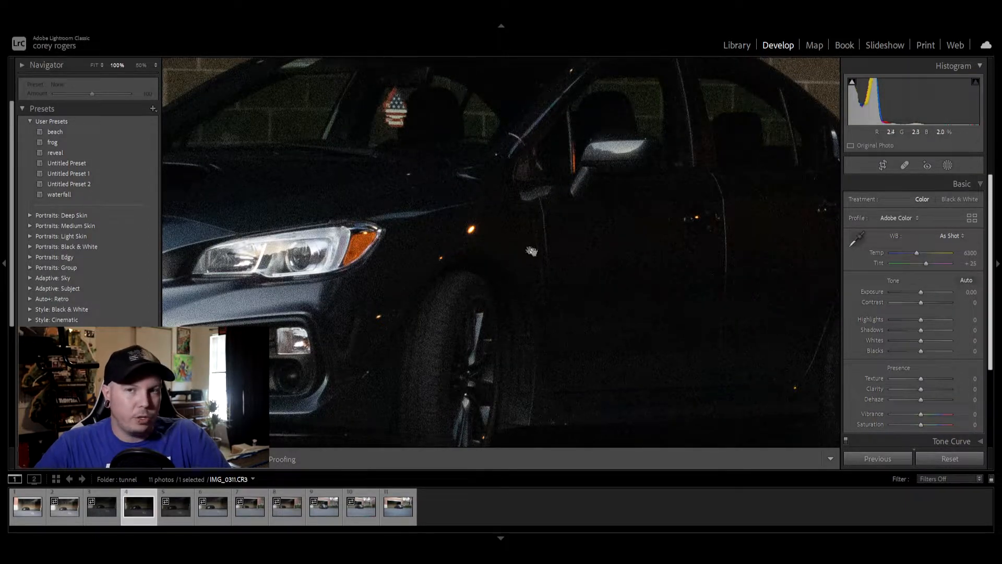
click(546, 291)
click(546, 291)
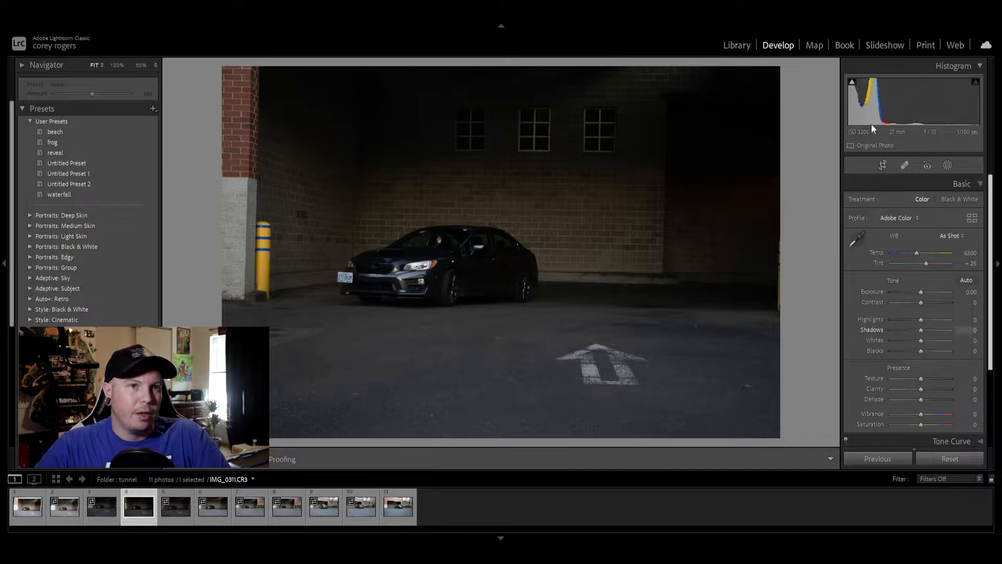
click(181, 511)
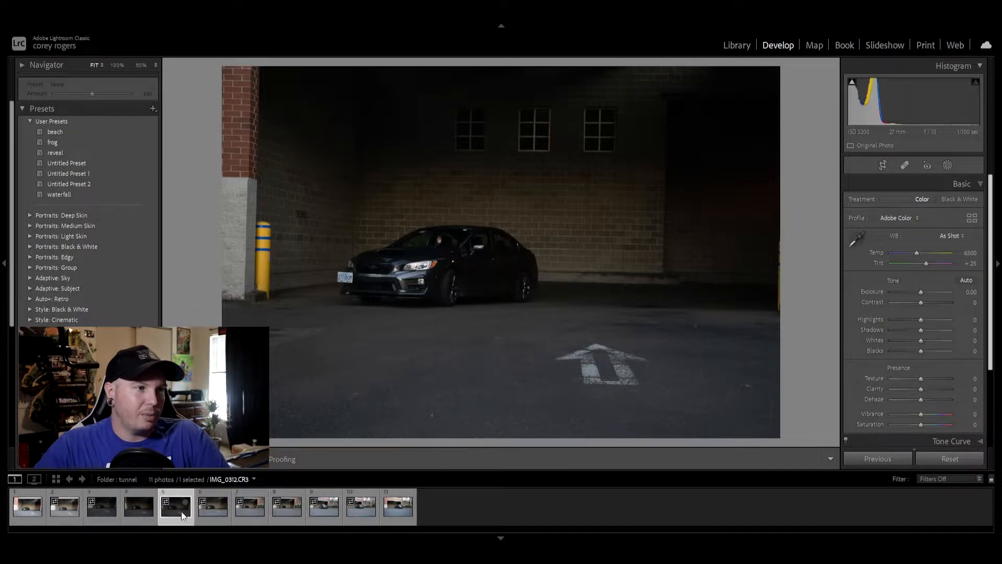
click(419, 272)
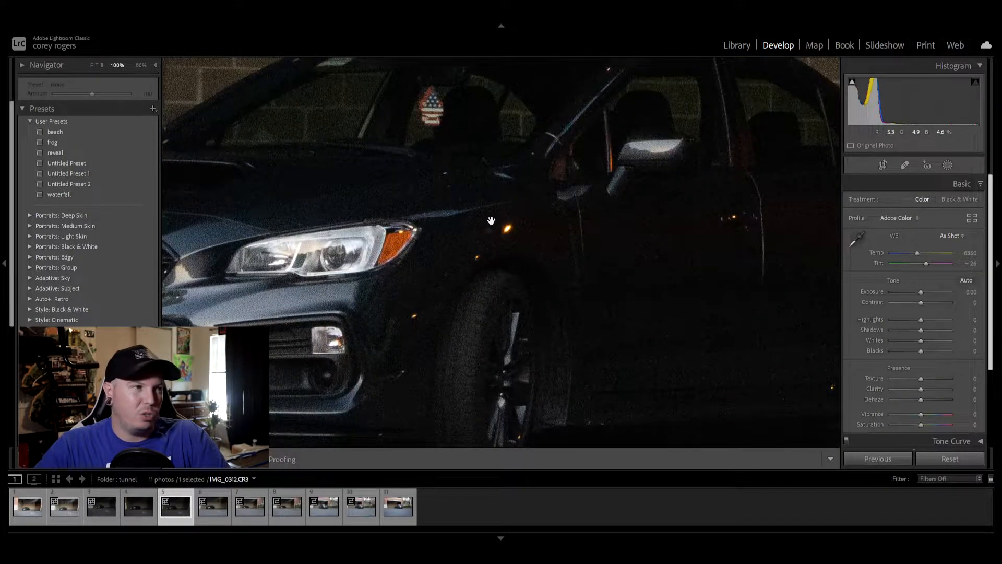
click(428, 284)
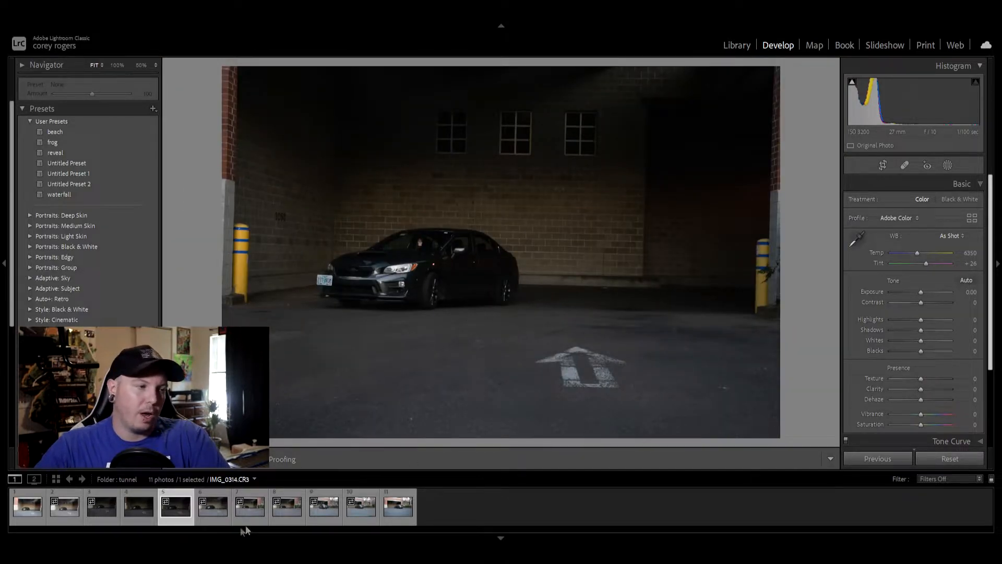
Compare the garage shots IMG_0313, IMG_0314 and IMG_0315, ending on IMG_0314.
click(218, 510)
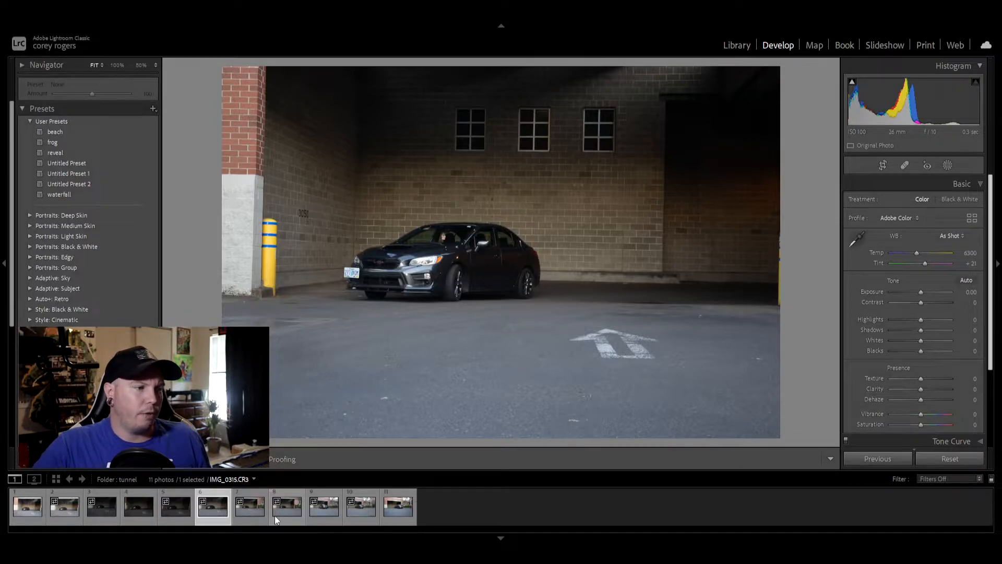
click(277, 512)
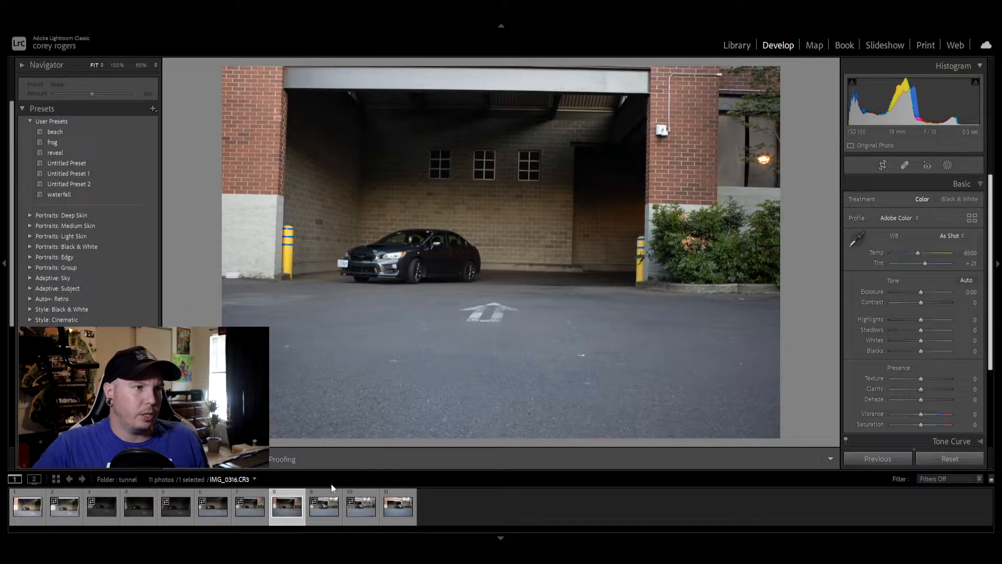
click(249, 514)
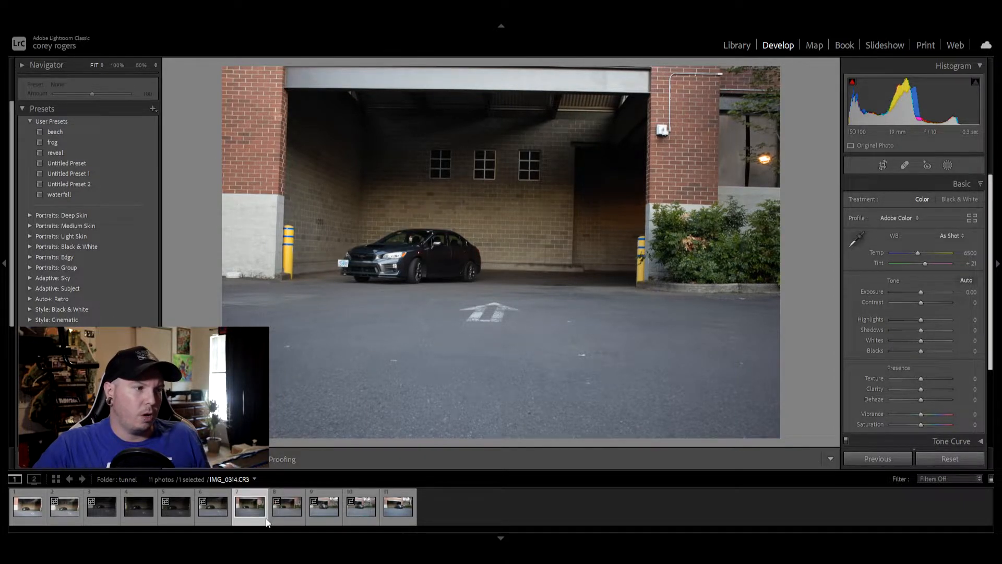
click(293, 515)
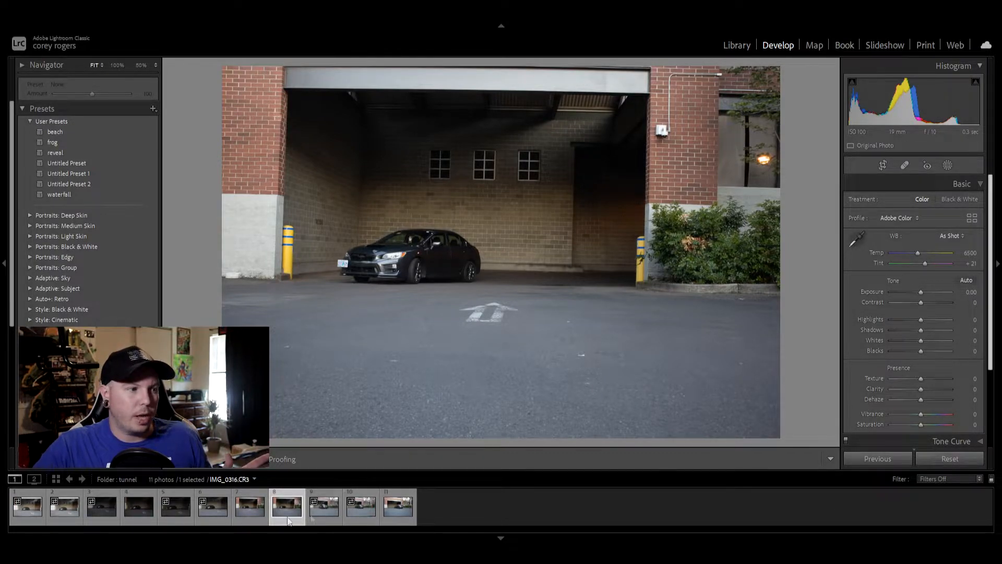
click(260, 512)
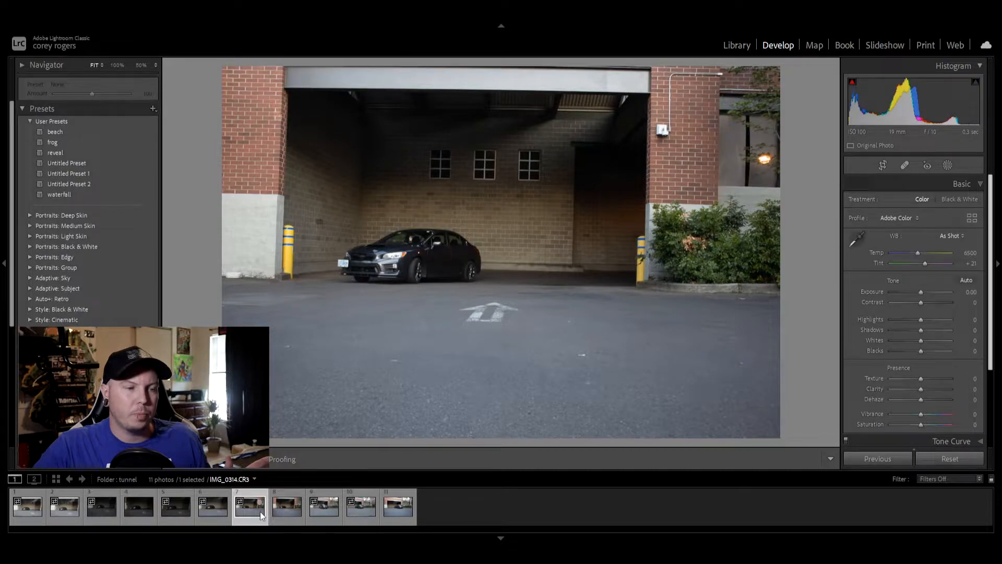
Examine the bright reflection on the rear bumper at 100% in IMG_0318 and compare that photo with IMG_0317.
click(393, 514)
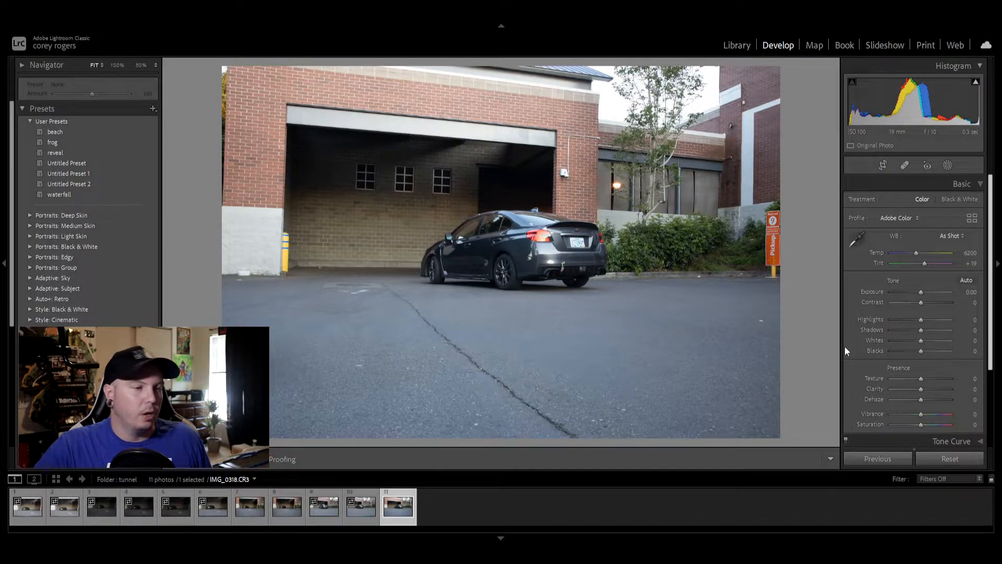
click(558, 267)
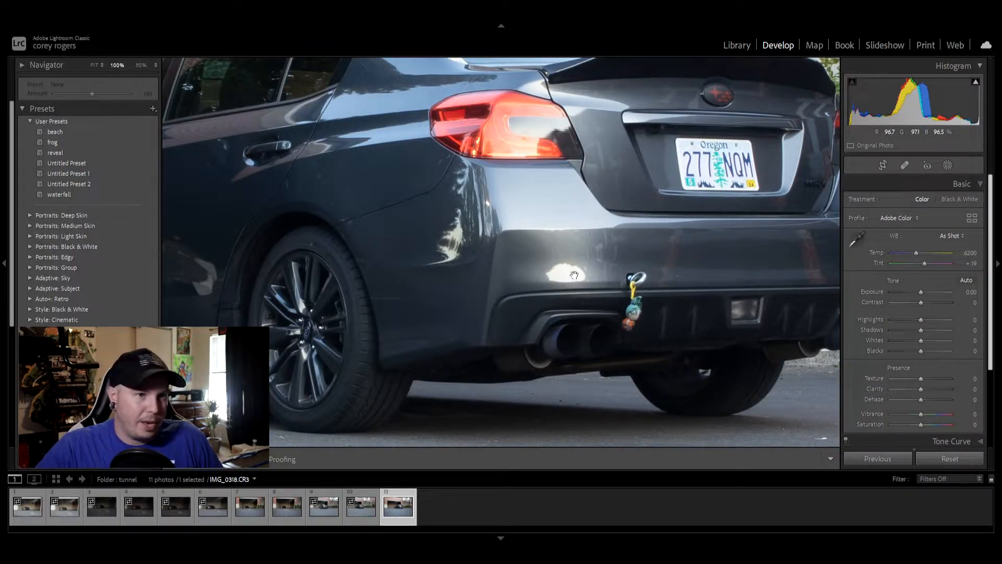
drag(567, 278, 543, 290)
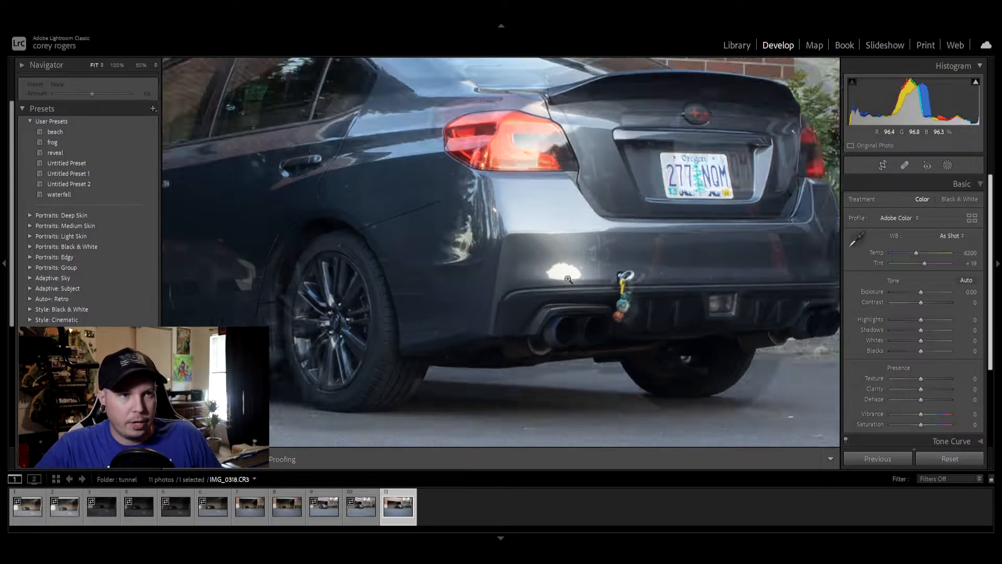
click(544, 290)
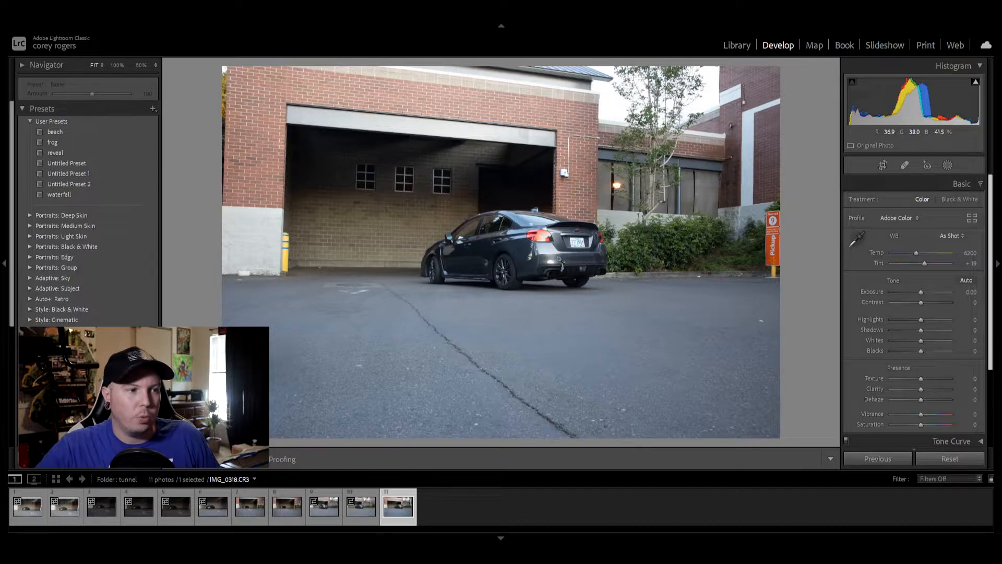
click(351, 512)
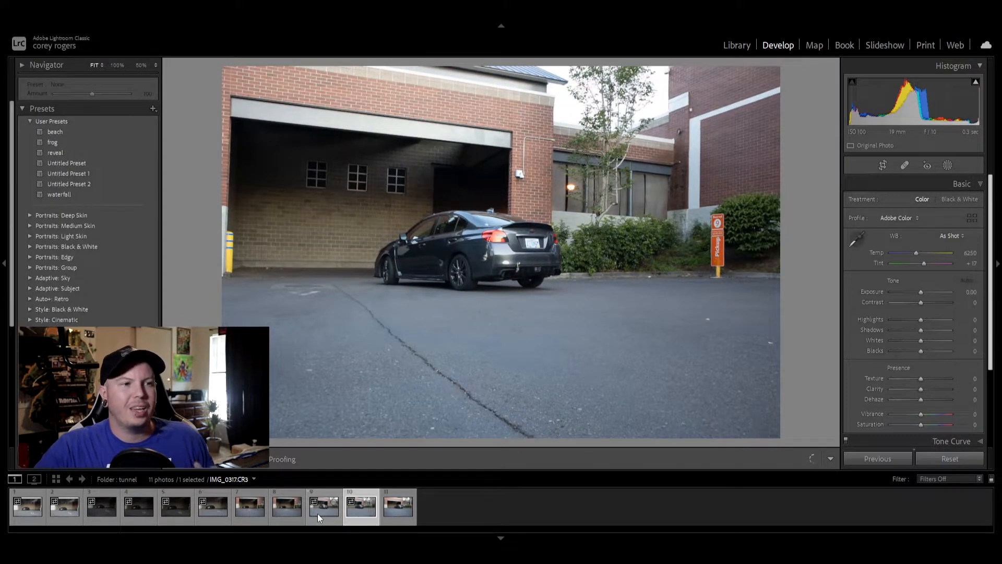
key(Right)
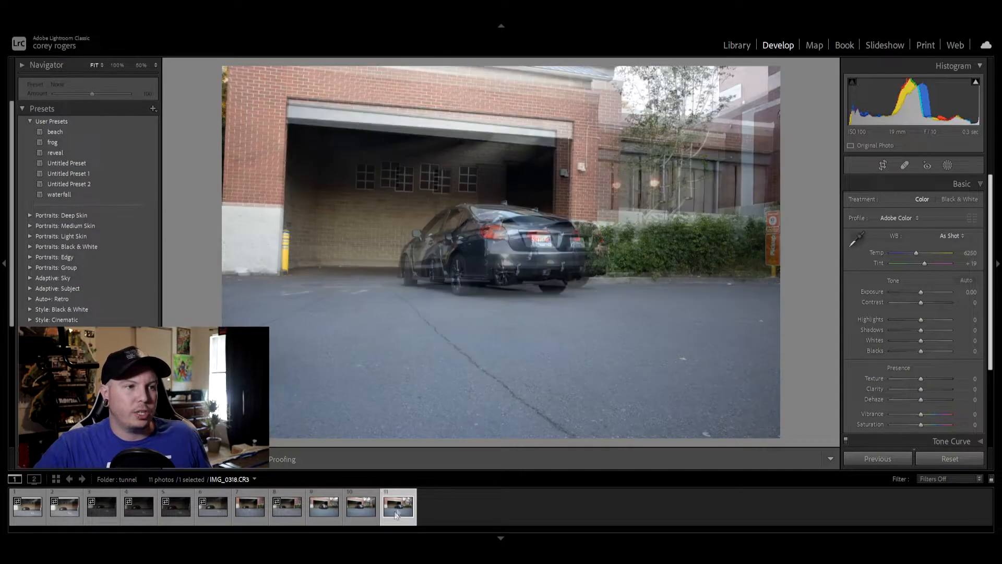
Try an exposure of +0.18 on IMG_0318 and check the bumper reflection at 100%.
click(554, 263)
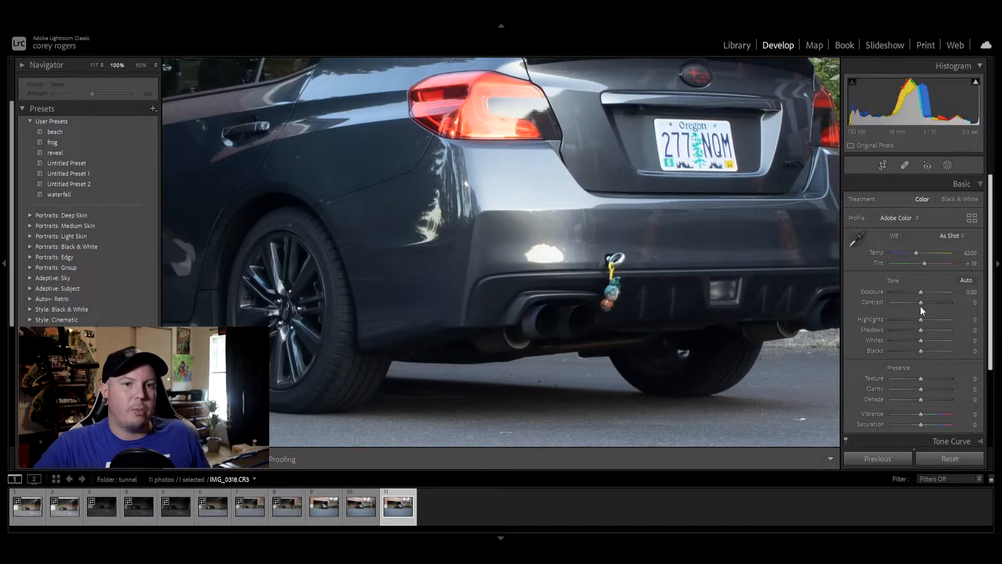
mouse_move(920, 302)
mouse_down()
mouse_move(969, 305)
mouse_move(859, 302)
mouse_move(956, 311)
mouse_move(924, 312)
mouse_move(890, 291)
mouse_move(960, 290)
mouse_move(885, 299)
mouse_move(921, 296)
mouse_up()
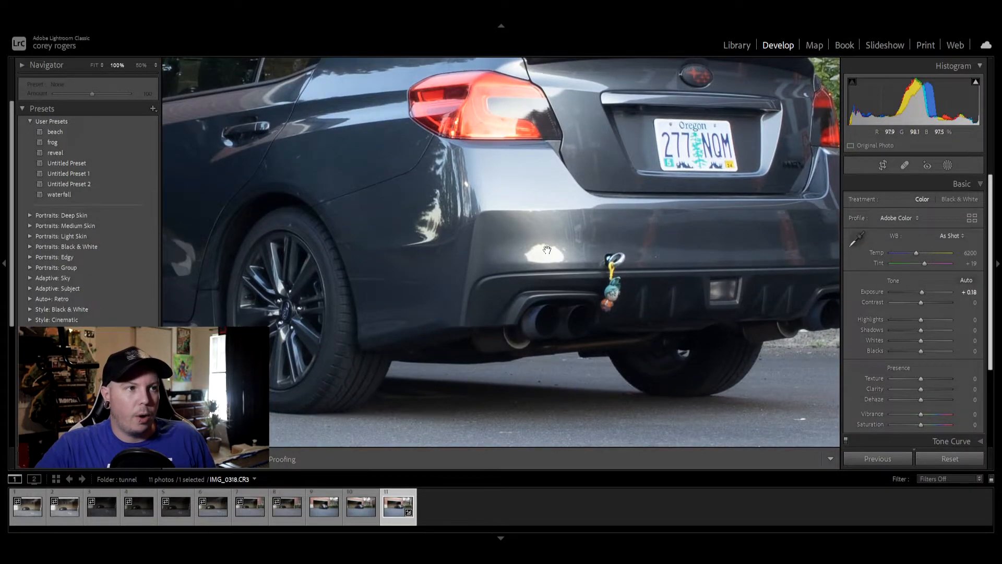
click(548, 252)
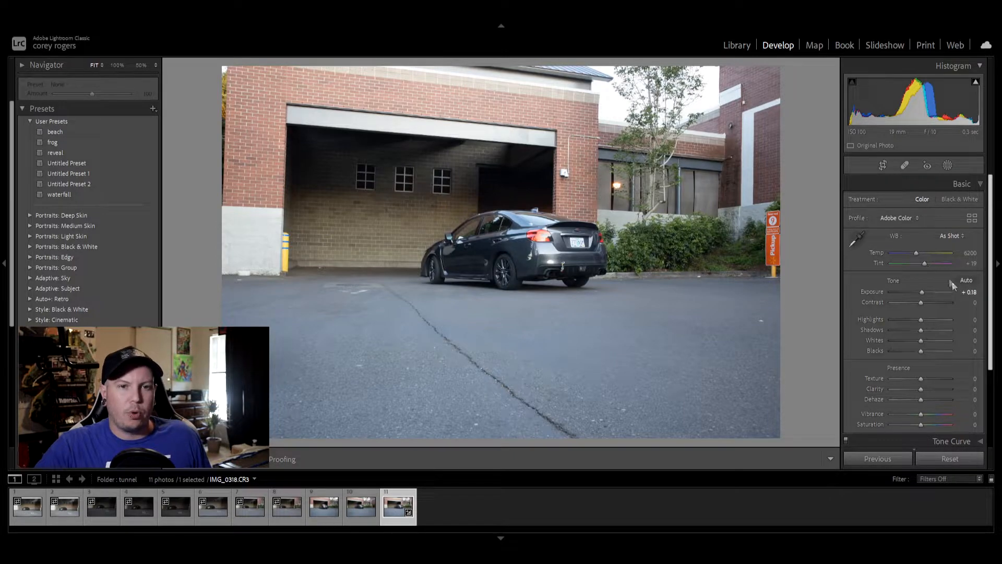
Look at the rear view IMG_0316 once more and return to IMG_0318 for editing.
key(Left)
key(Left)
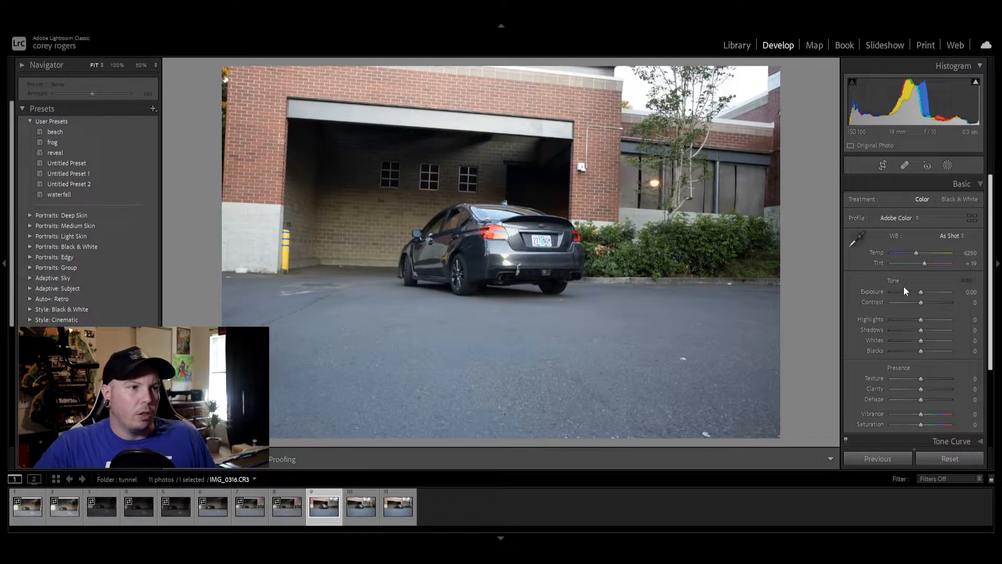
click(392, 522)
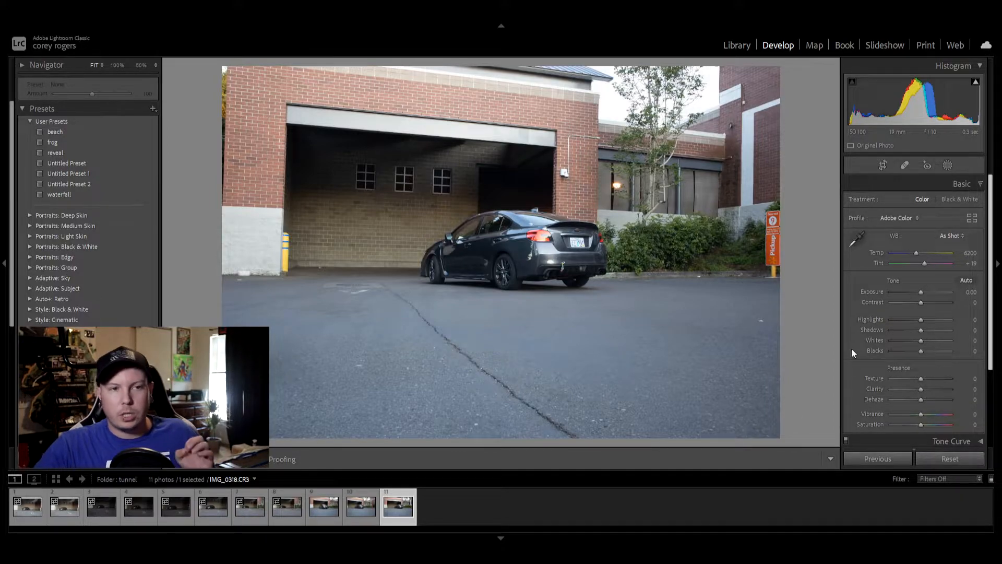
Crop IMG_0318 to a 16 x 9 aspect, tightened around the car and garage opening with less foreground pavement.
click(881, 167)
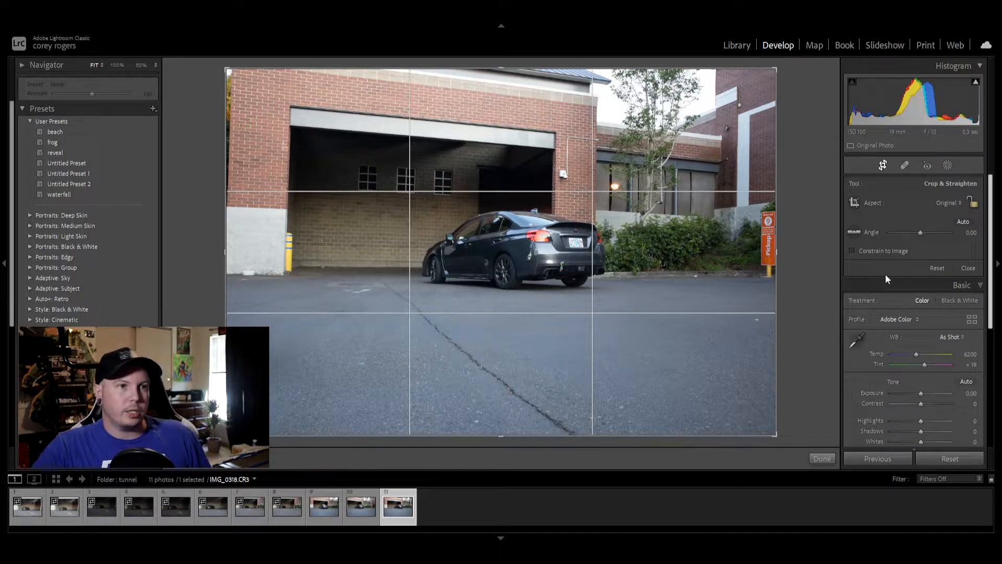
click(903, 326)
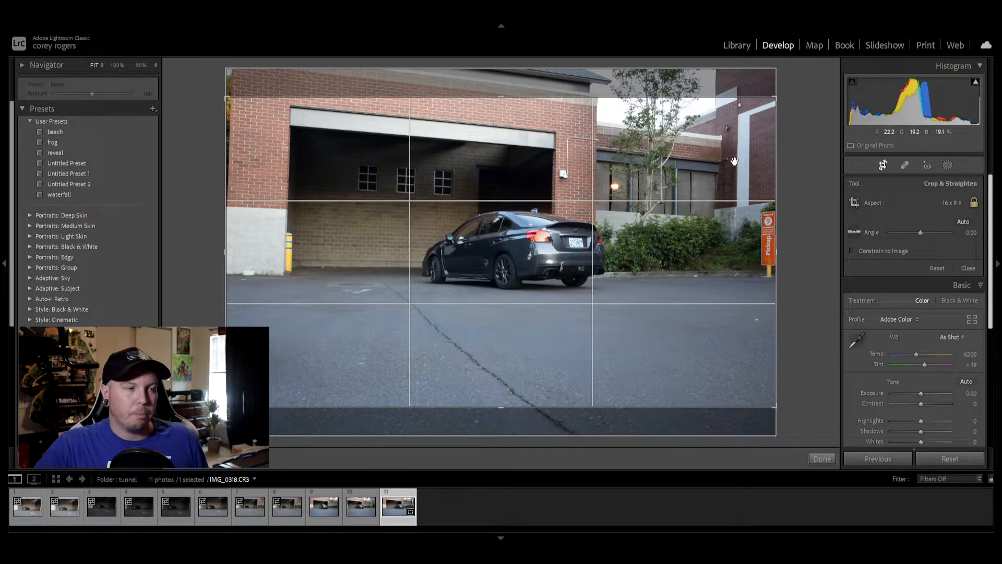
drag(775, 100, 717, 131)
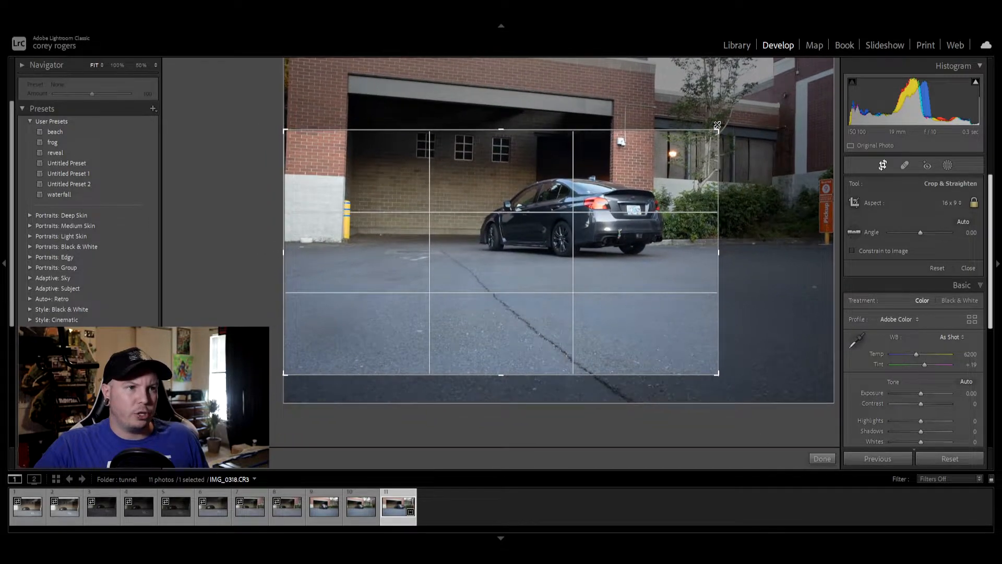
drag(699, 170, 670, 220)
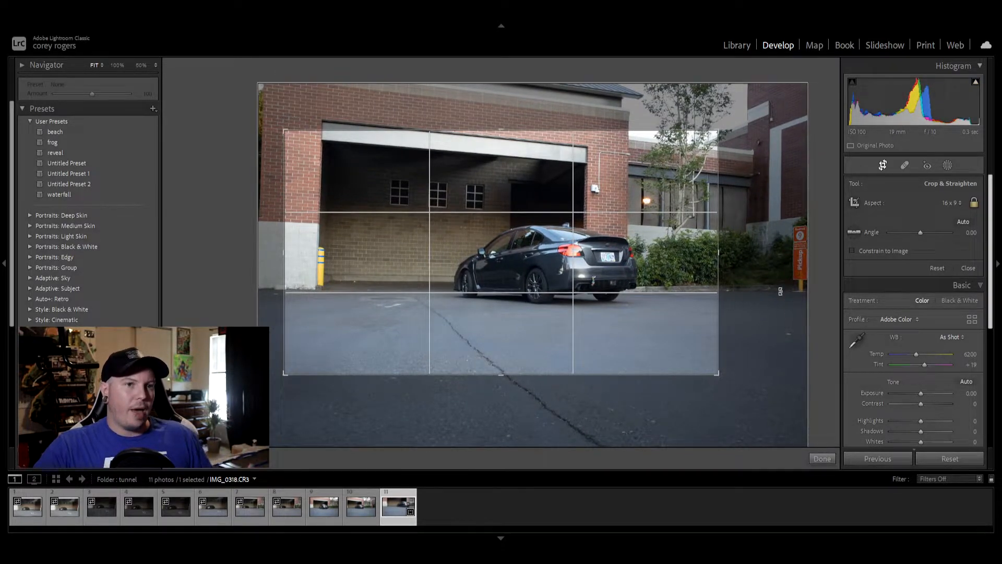
click(882, 165)
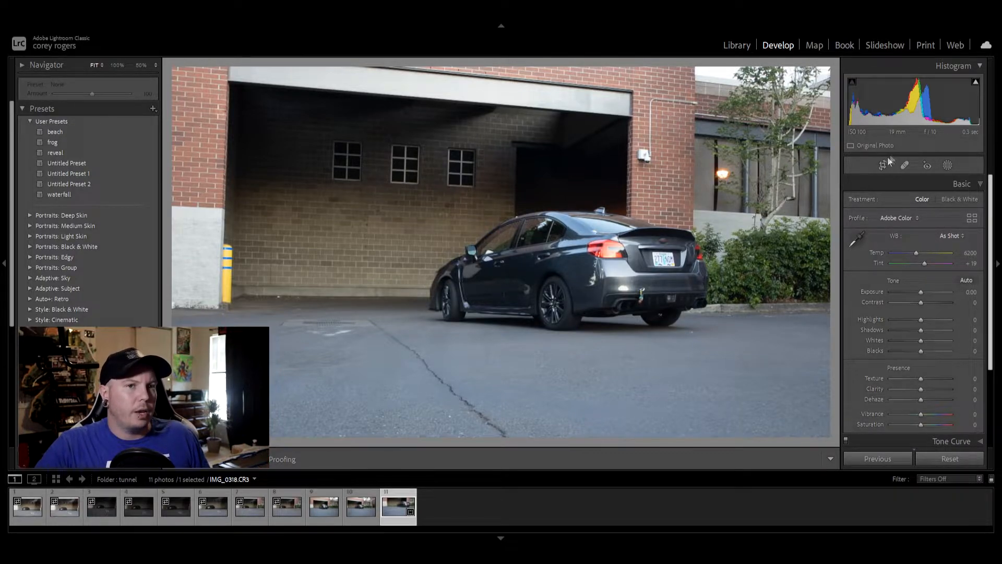
Try a manual tilt of −5.46 on the crop, then straighten it automatically and apply it.
click(881, 164)
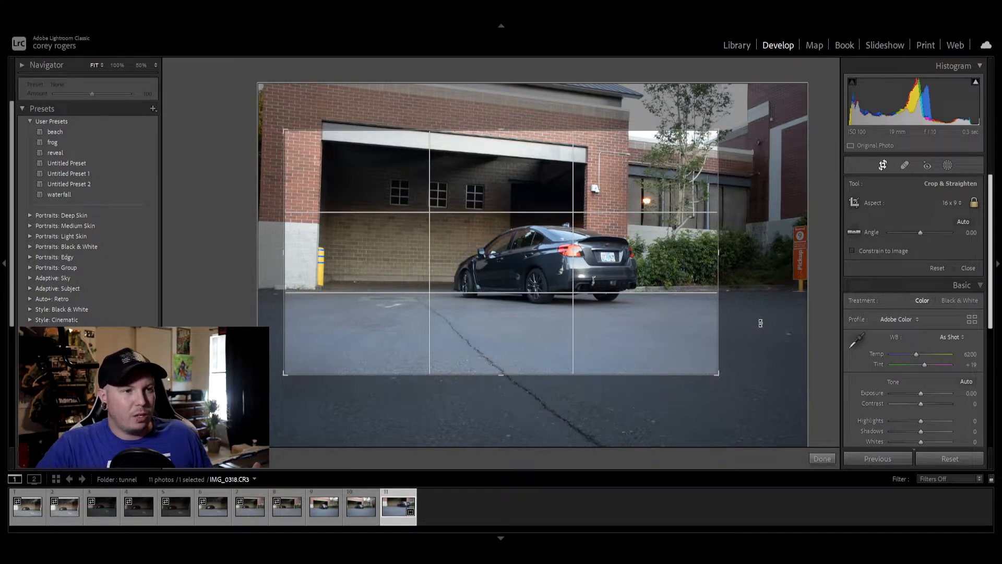
drag(760, 323, 774, 296)
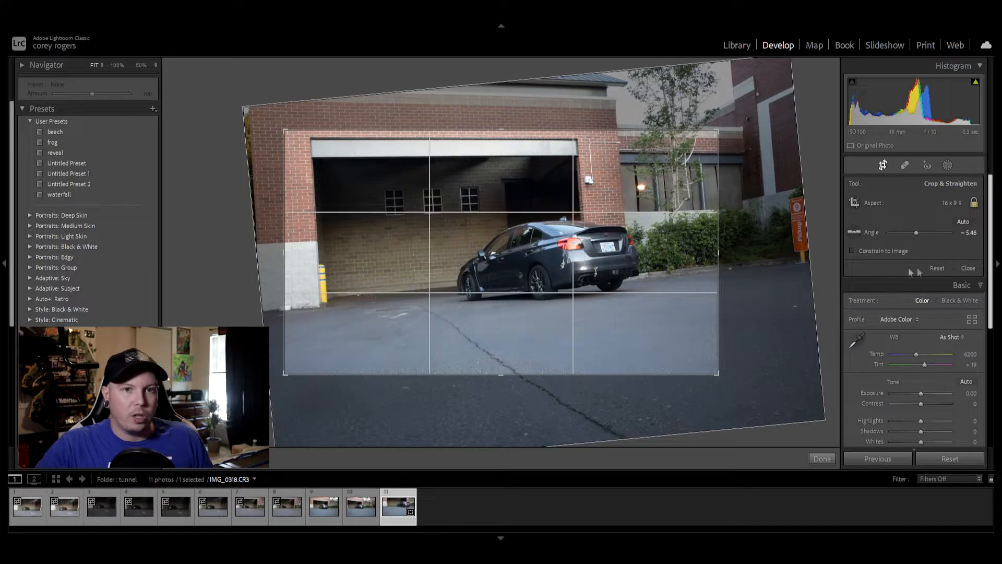
click(964, 221)
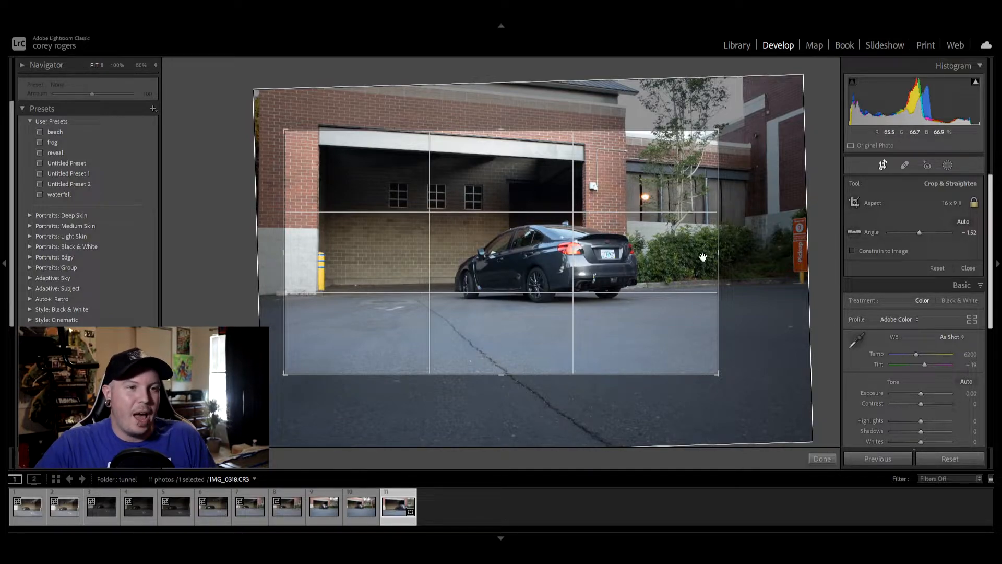
key(Return)
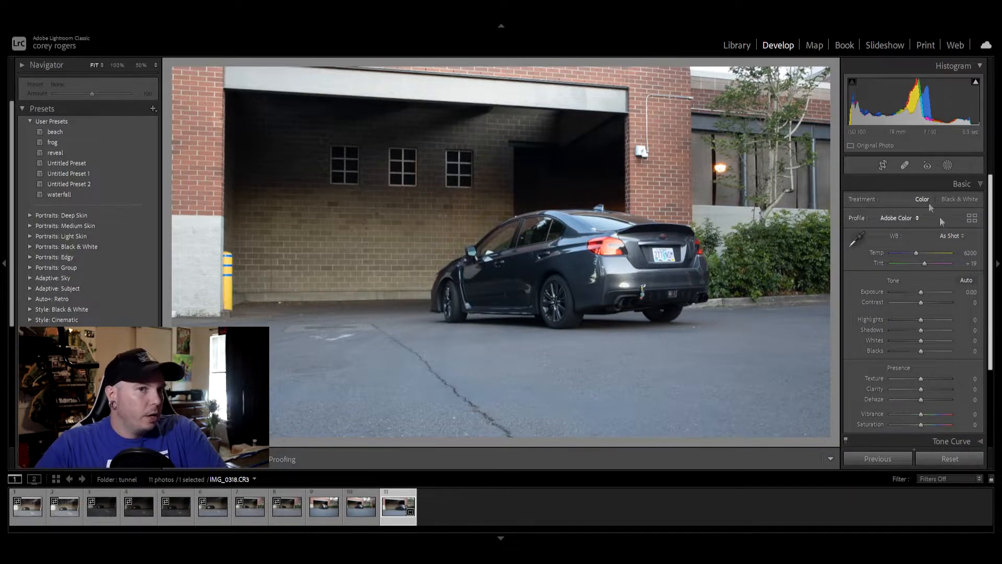
Try a stronger manual tilt on the automatically straightened crop.
click(883, 165)
drag(771, 280, 761, 274)
key(Return)
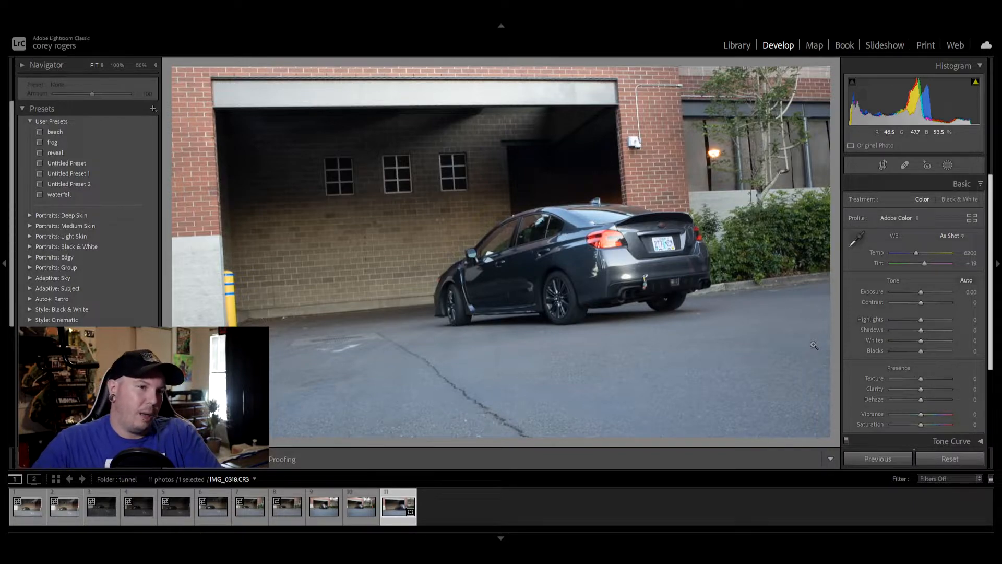
Straighten the crop automatically, fine-tune its angle to −1.31 and reposition the photo so the car sits lower and further right in the frame.
click(882, 165)
click(963, 221)
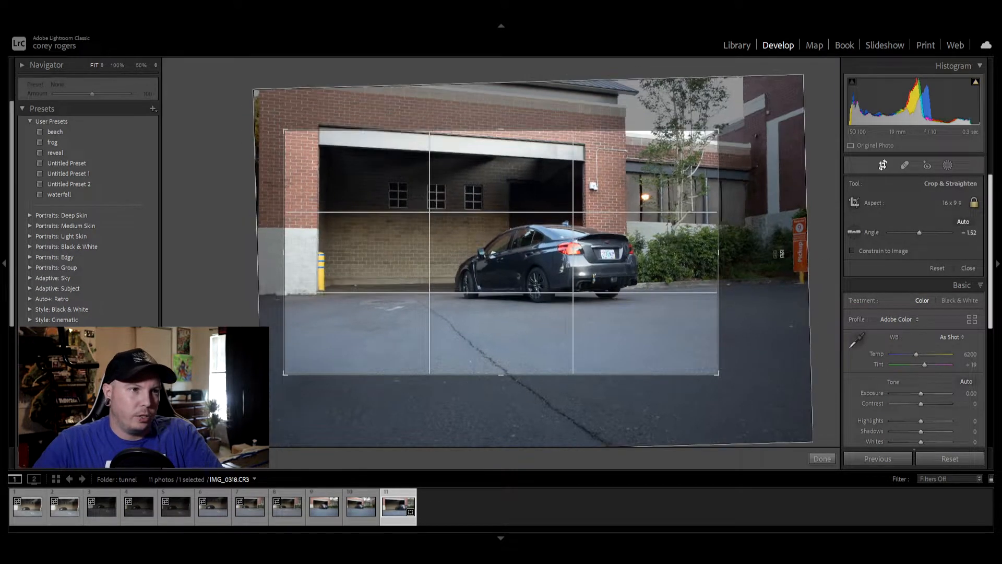
drag(771, 252, 779, 253)
drag(597, 284, 610, 295)
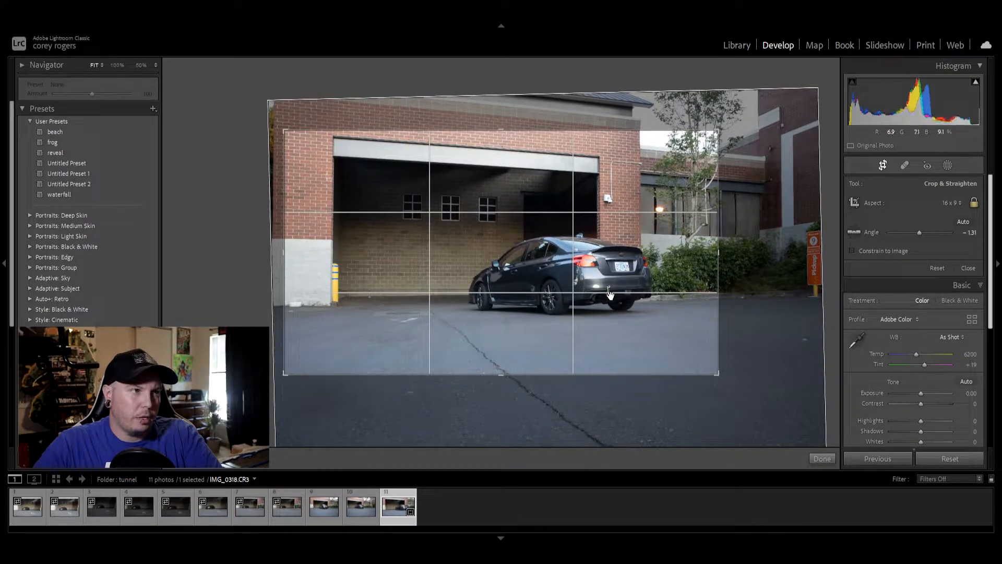
key(Return)
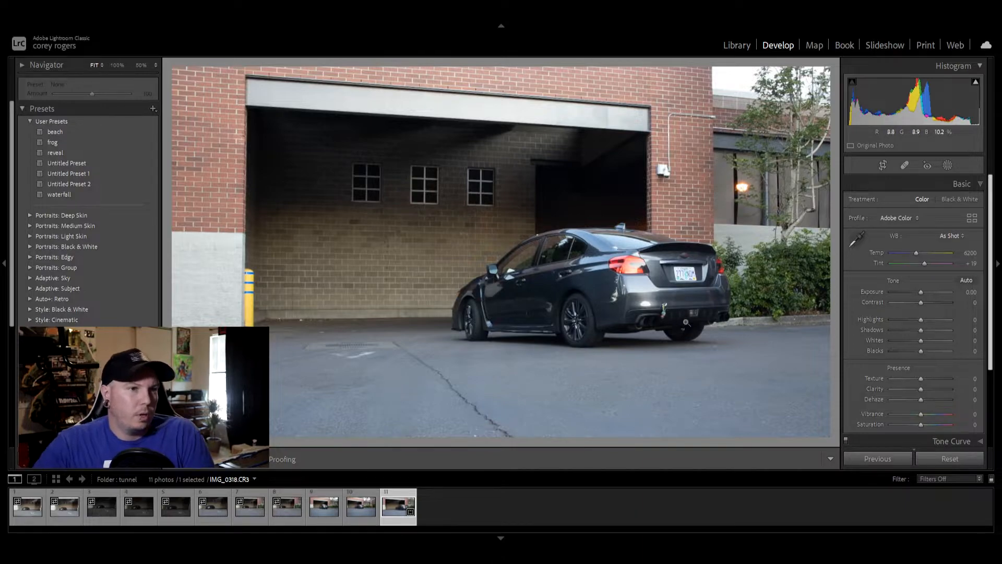
Tighten the 16 x 9 crop around the car and garage opening, trimming the left brick wall and foreground pavement.
click(884, 164)
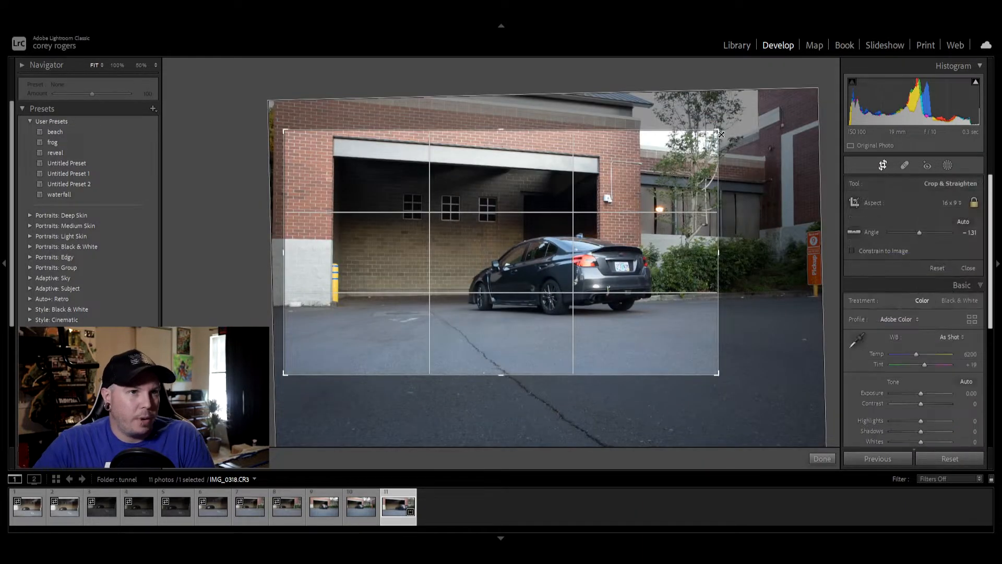
drag(719, 130, 708, 137)
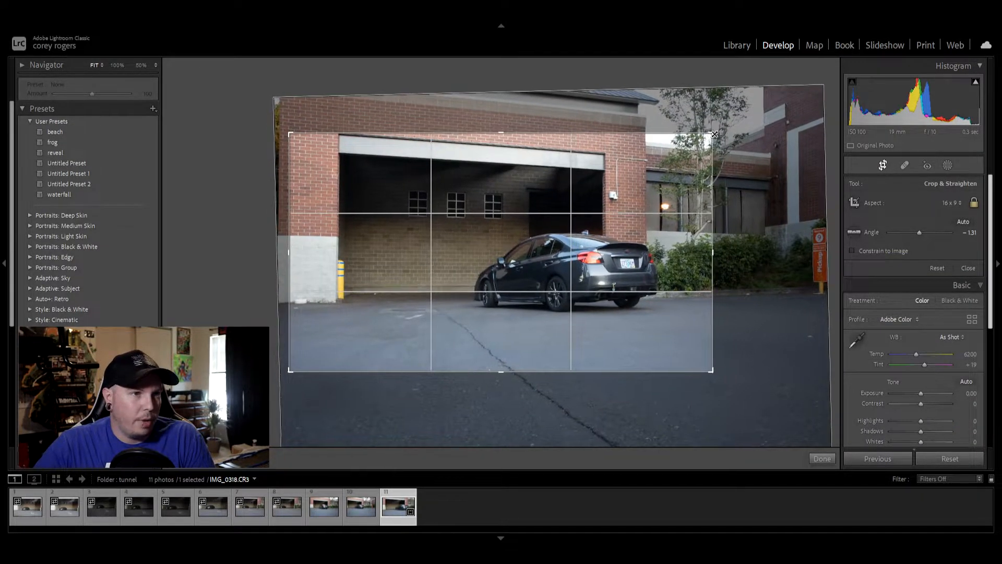
drag(287, 257, 304, 254)
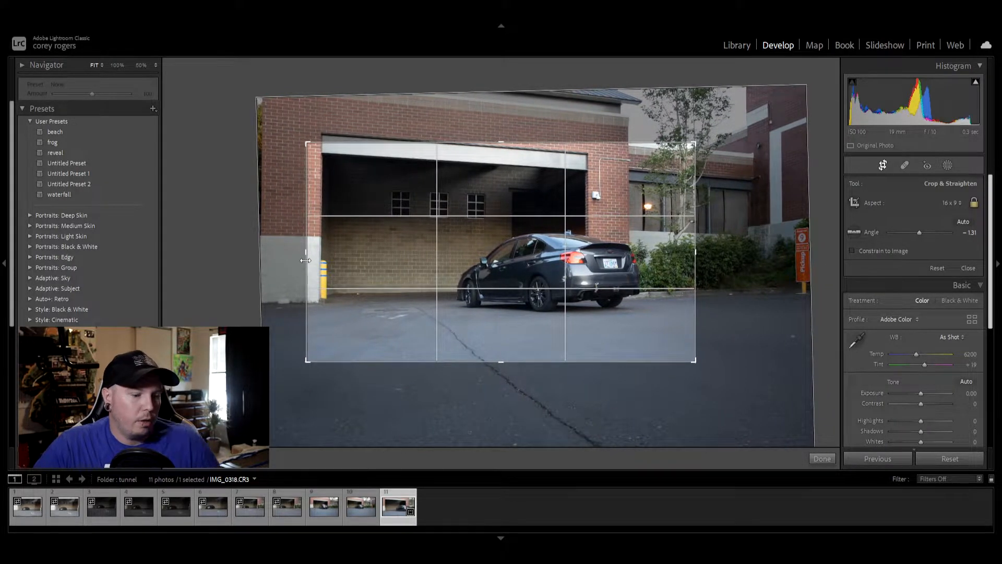
key(Return)
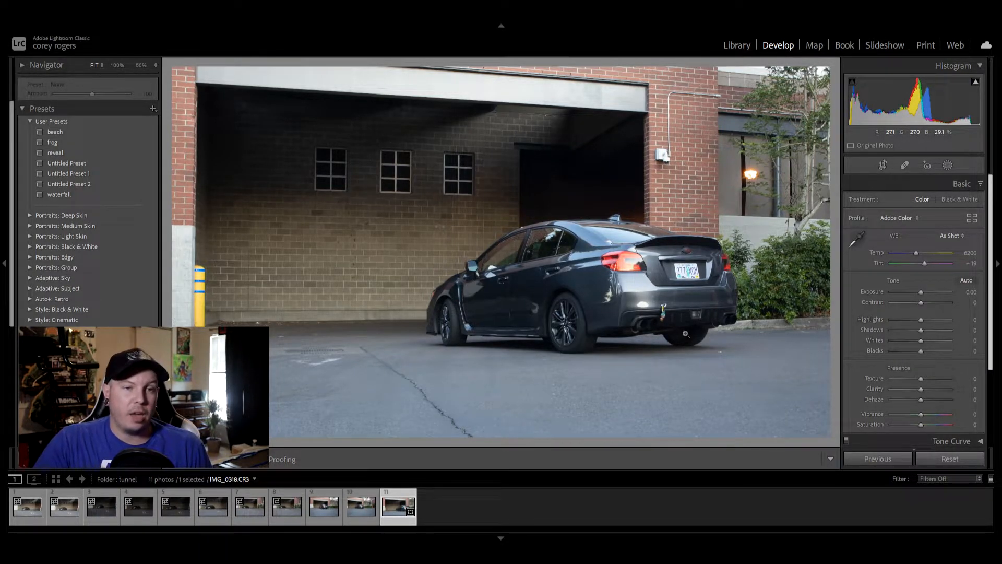
Enable chromatic aberration removal and lens profile corrections, comparing the photo with and without the profile.
click(964, 184)
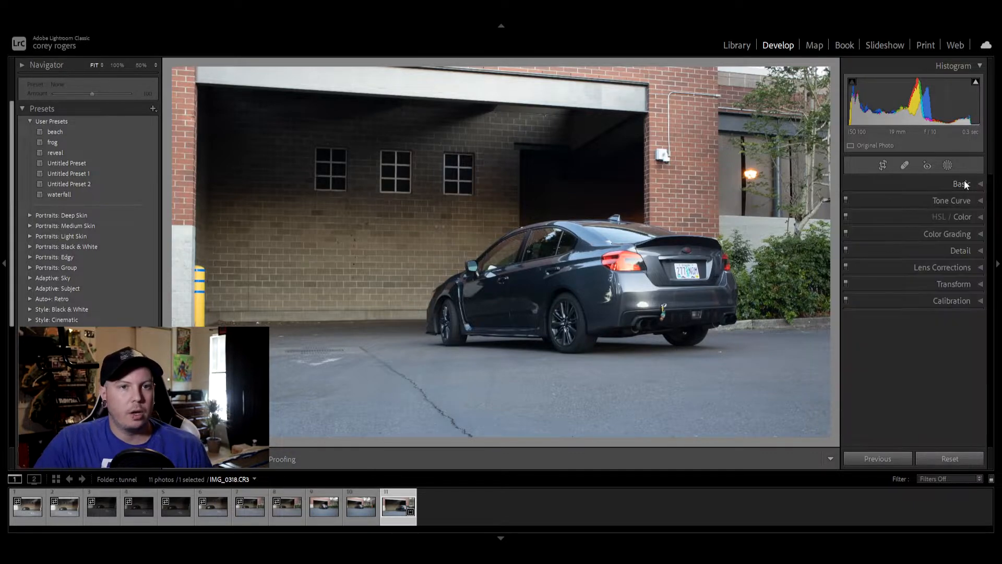
click(961, 272)
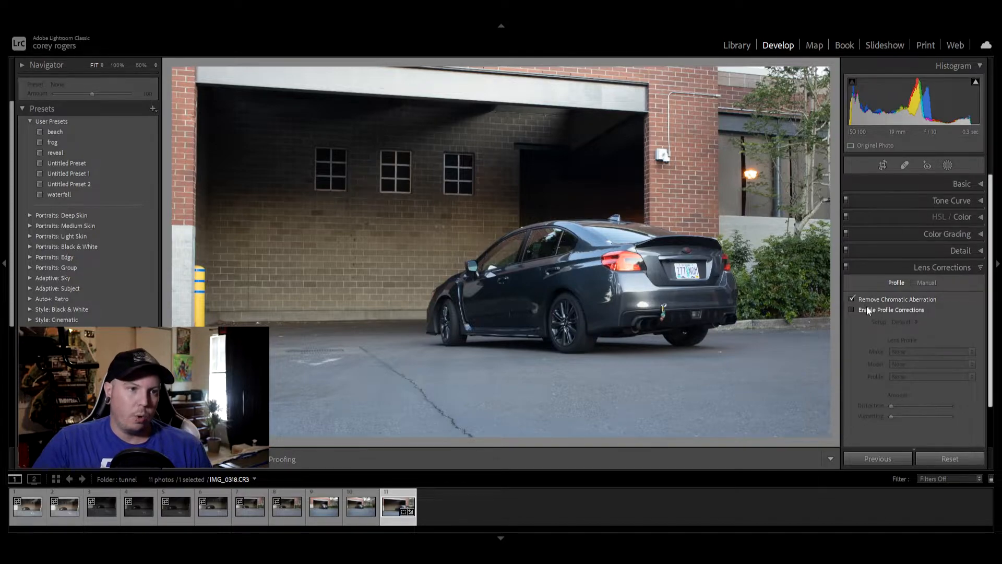
click(866, 310)
click(866, 310)
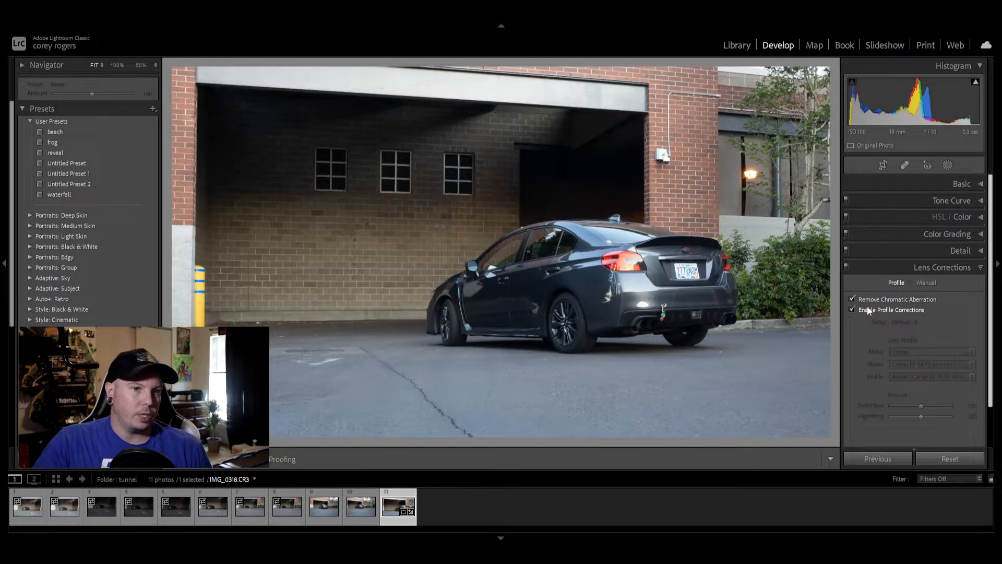
click(866, 310)
click(867, 310)
click(867, 310)
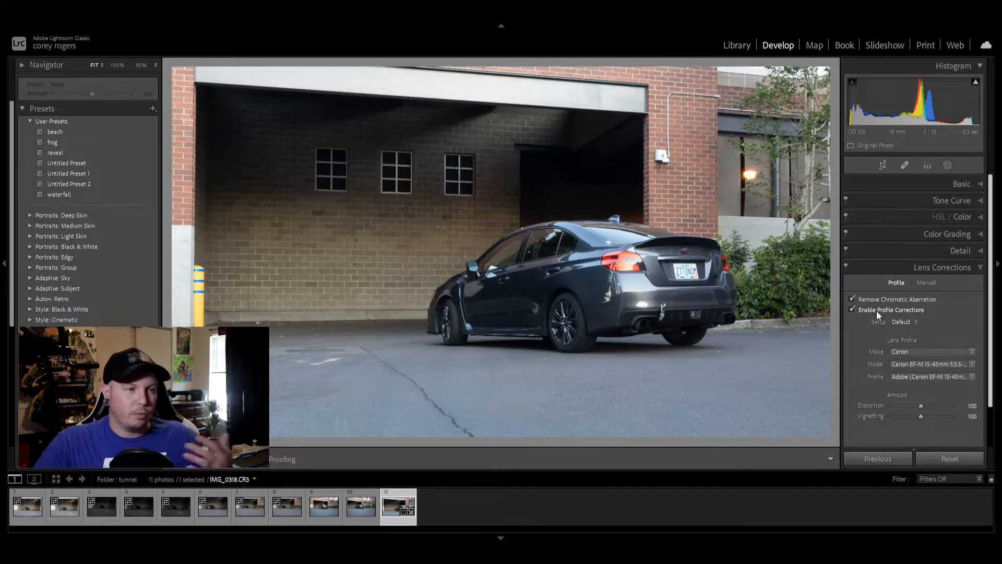
click(876, 311)
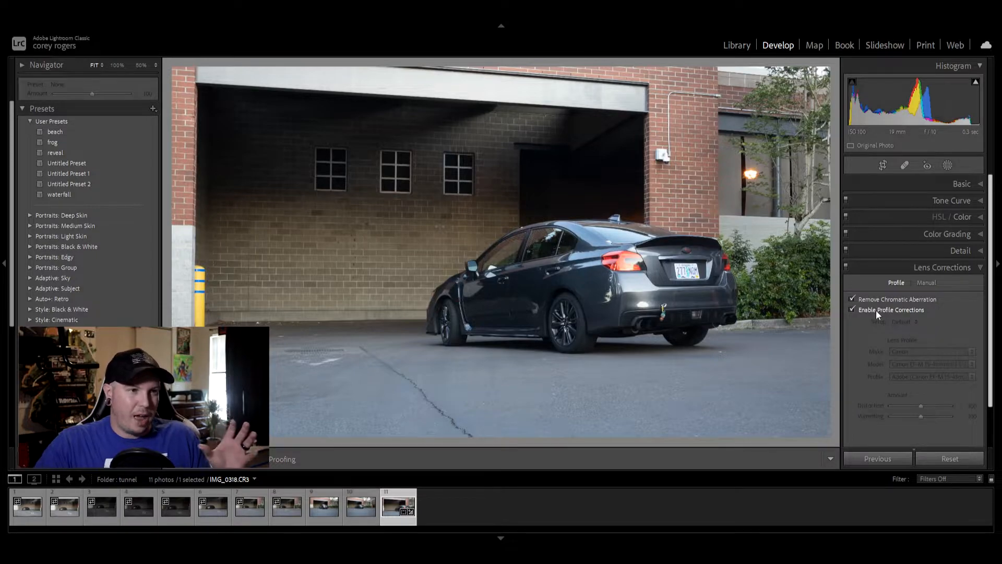
click(875, 310)
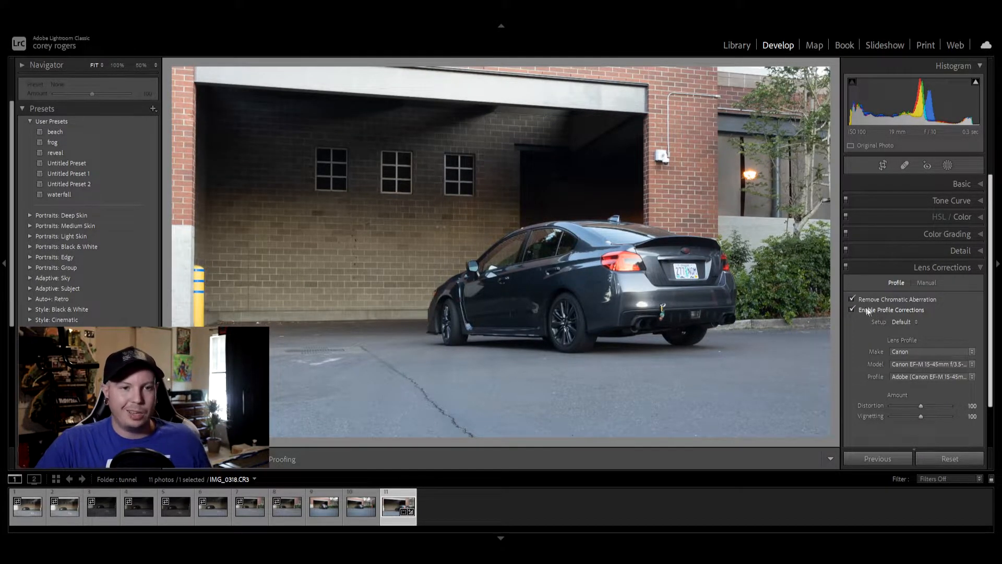
click(956, 268)
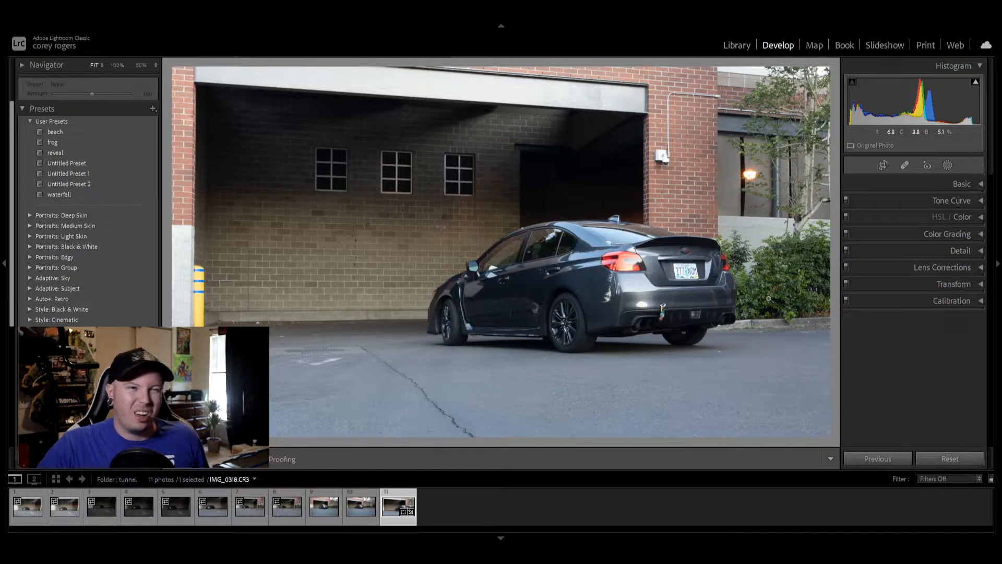
Apply automatic tone settings to the photo, comparing it with the unadjusted version and checking the car's rear at 100%.
click(962, 185)
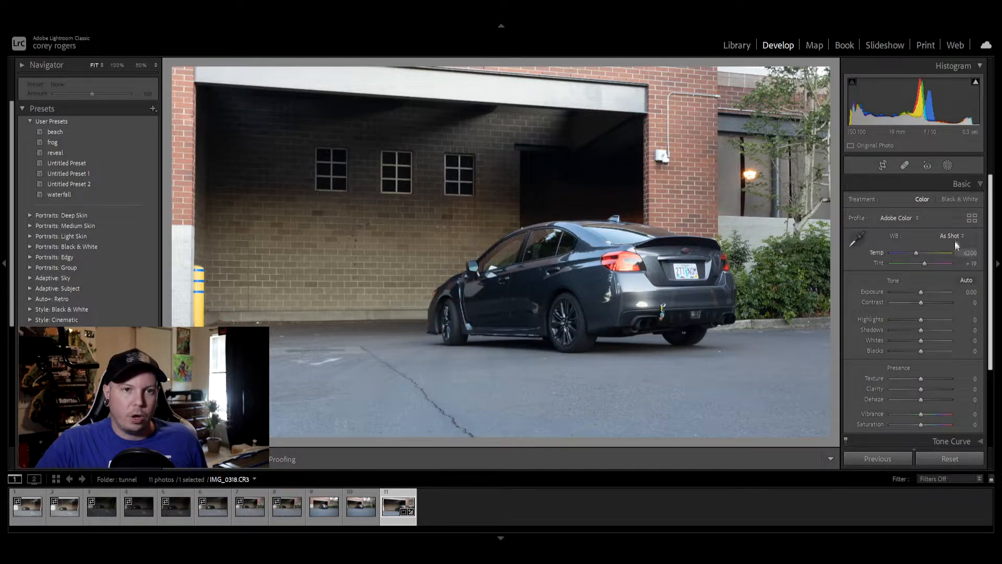
click(966, 281)
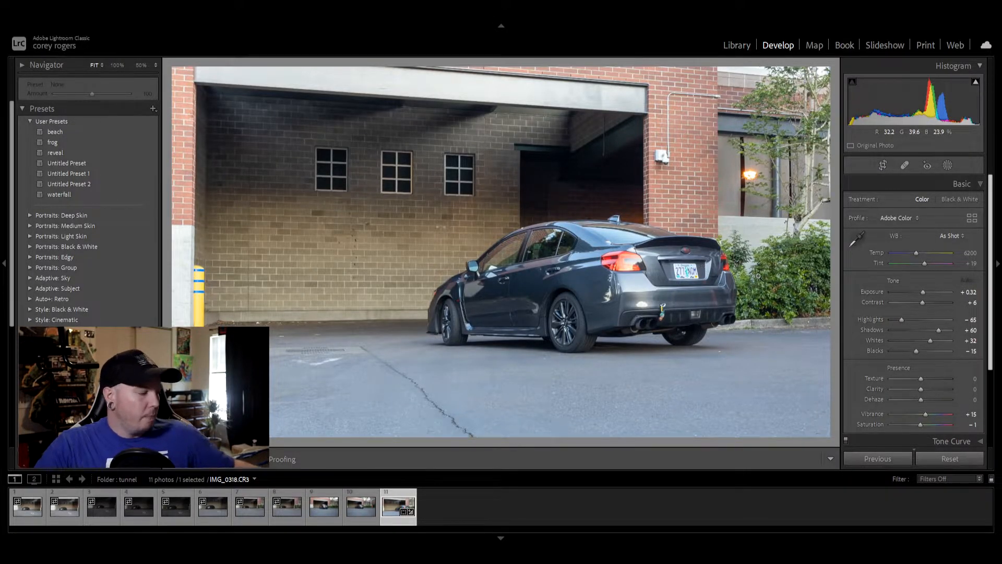
key(ctrl+z)
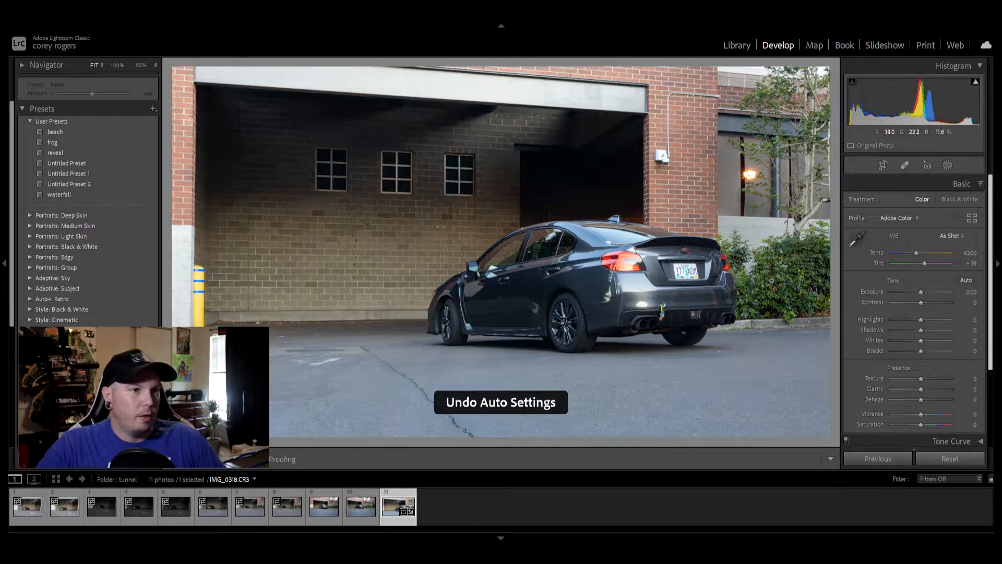
click(966, 280)
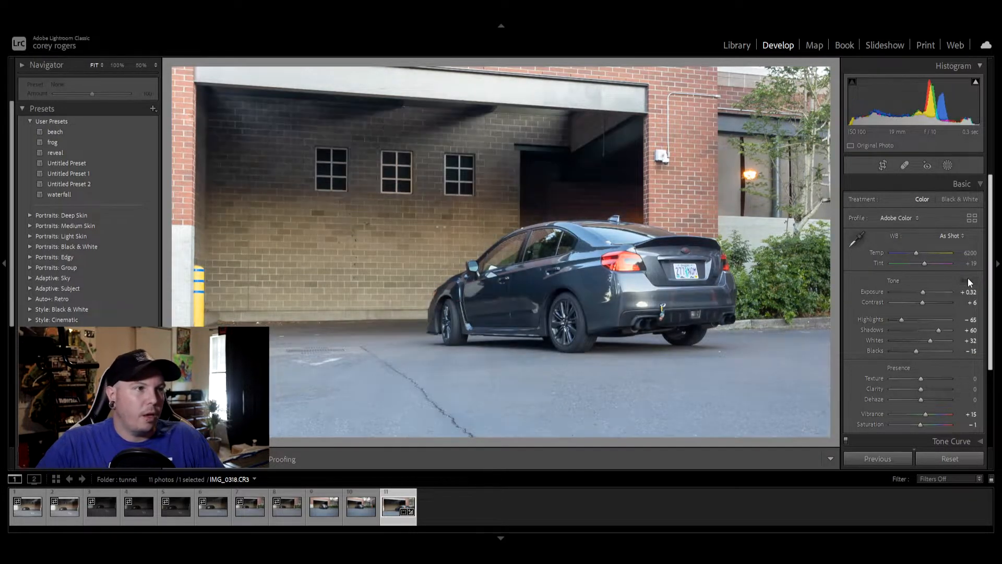
key(ctrl+z)
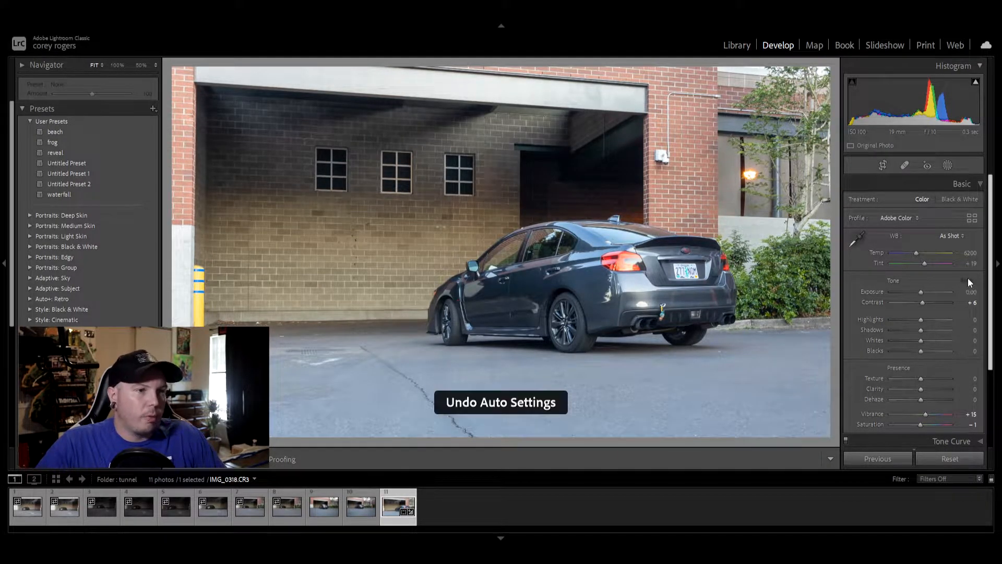
click(967, 281)
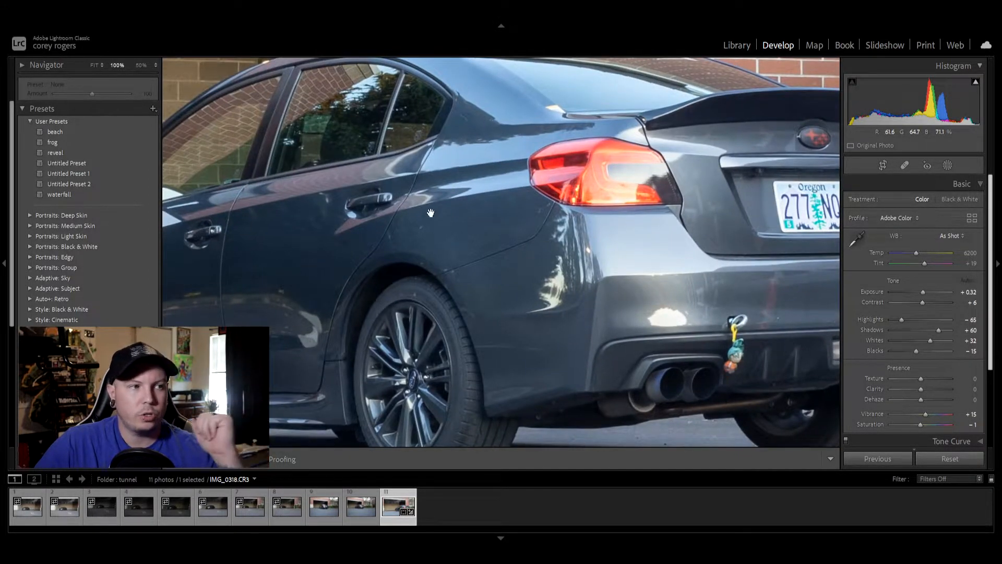
drag(389, 247, 343, 263)
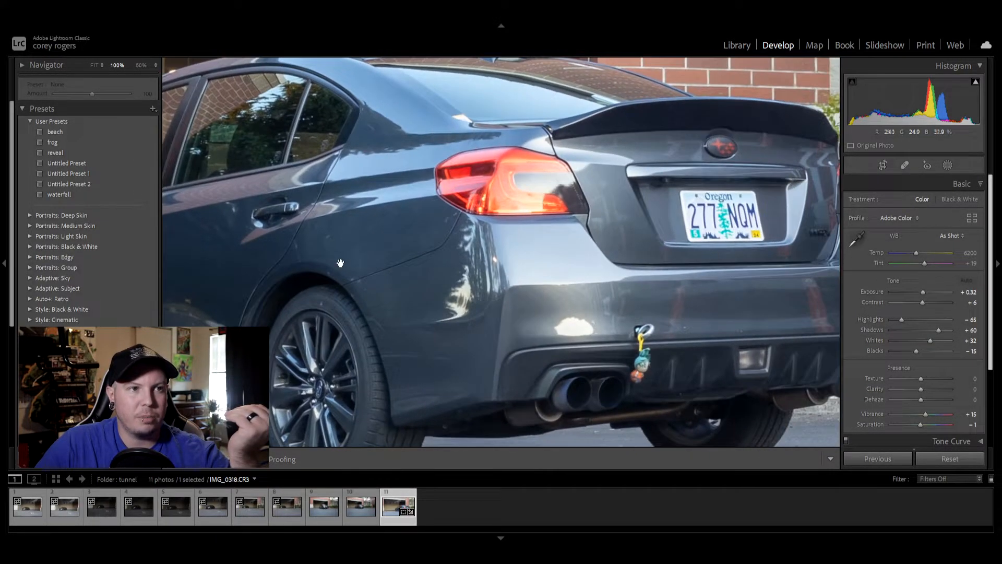
click(478, 215)
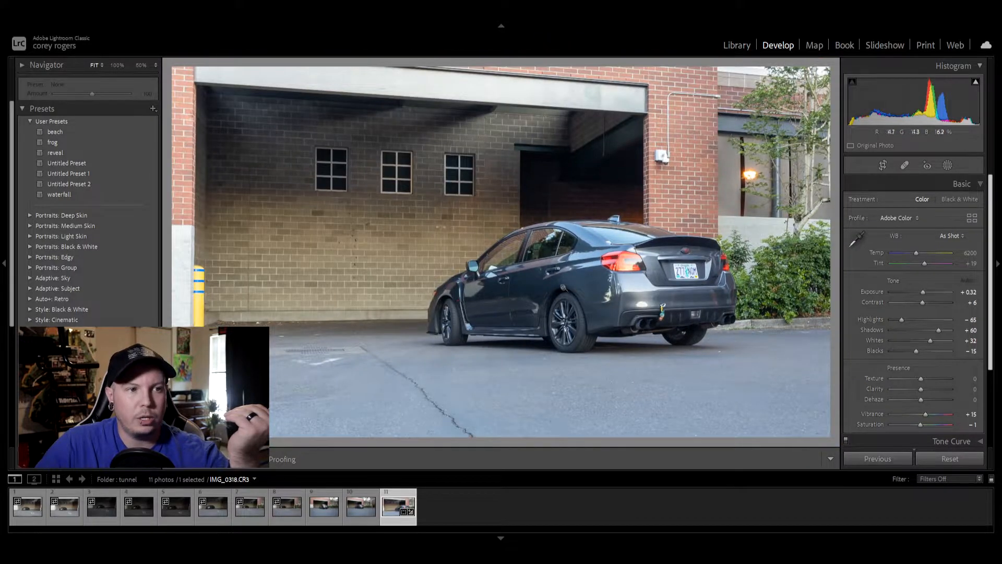
click(566, 288)
click(584, 283)
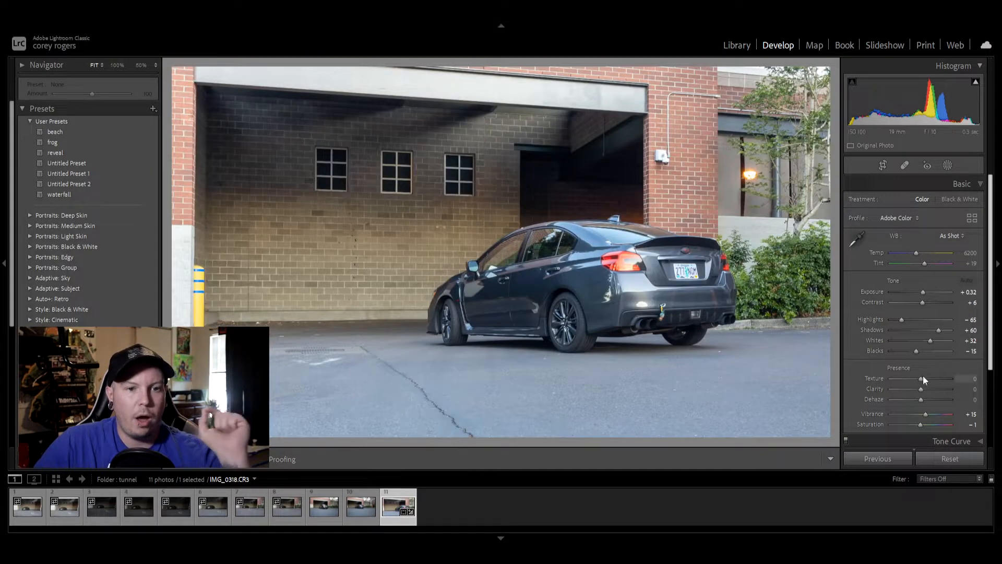
Set Texture to +32 after comparing lower values, and check the garage's block wall at 100%.
drag(922, 378, 929, 378)
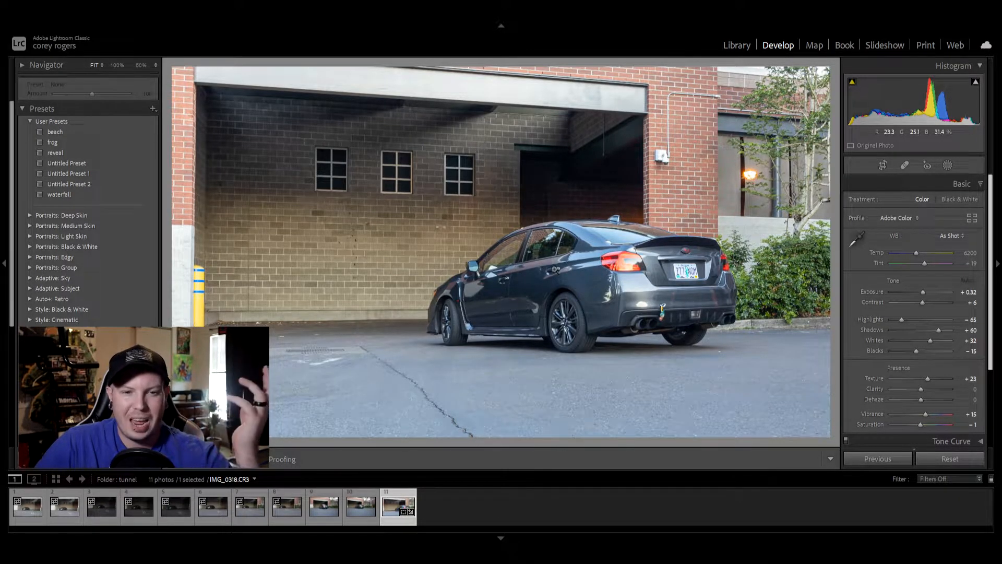
click(554, 269)
click(554, 292)
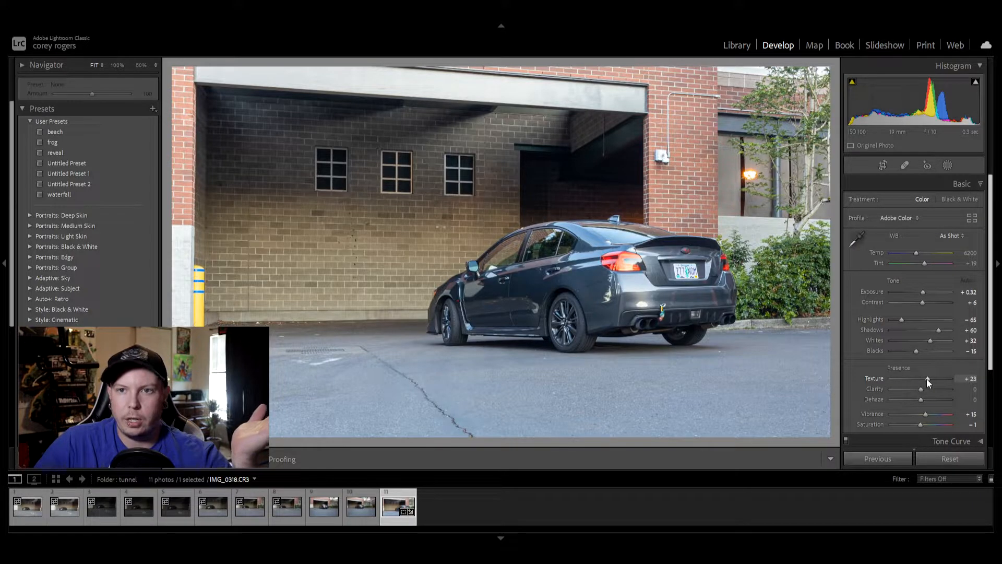
mouse_move(927, 378)
mouse_down()
mouse_move(848, 380)
mouse_move(953, 379)
mouse_move(903, 378)
mouse_move(935, 374)
mouse_move(919, 383)
mouse_up()
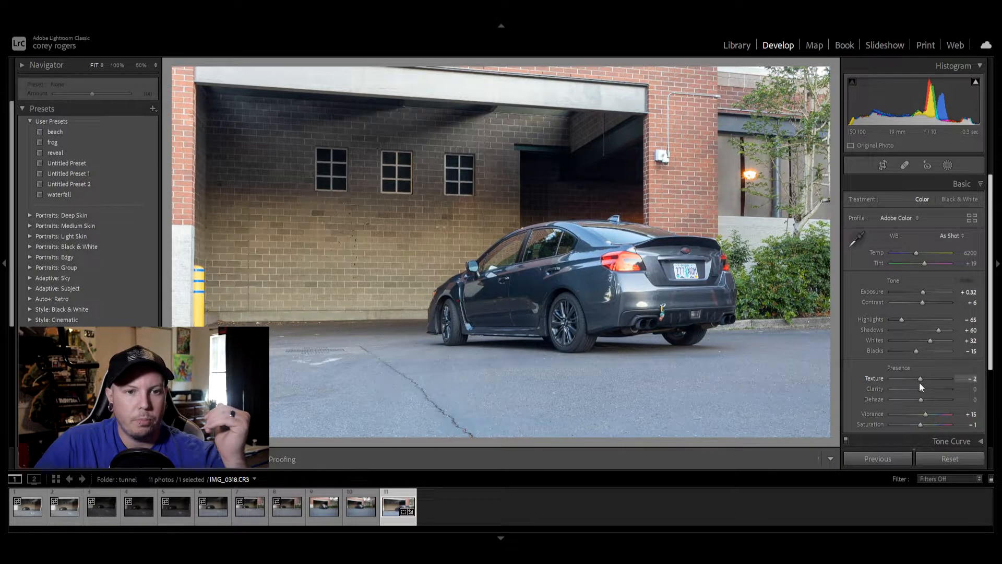
mouse_move(919, 381)
mouse_down()
mouse_move(975, 377)
mouse_move(882, 380)
mouse_move(930, 379)
mouse_up()
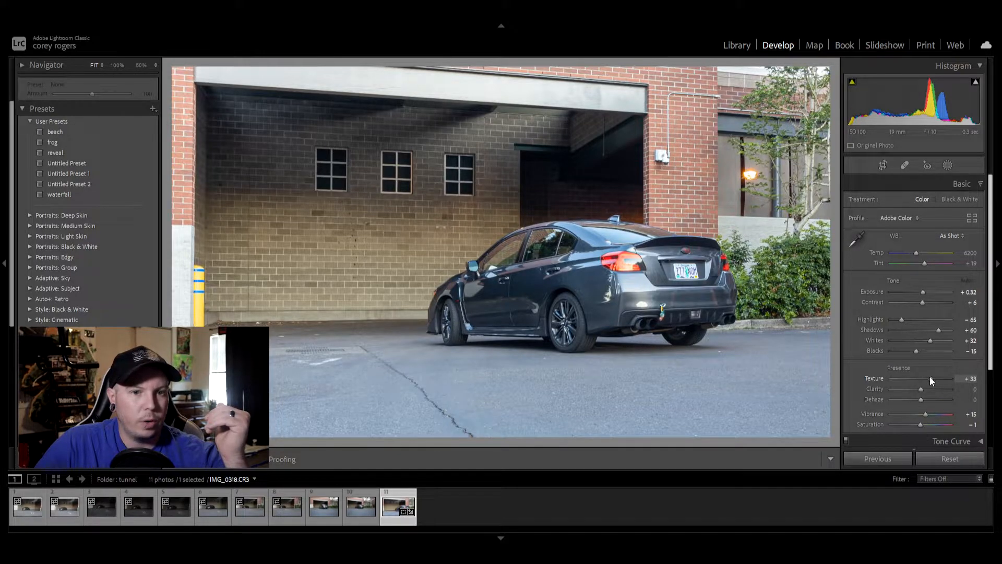
drag(927, 378, 927, 379)
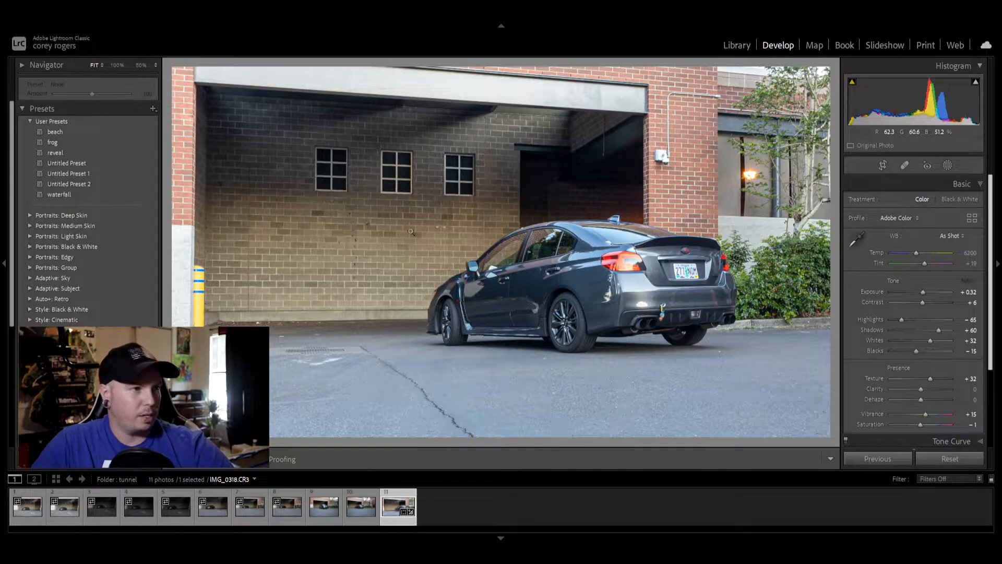
click(395, 198)
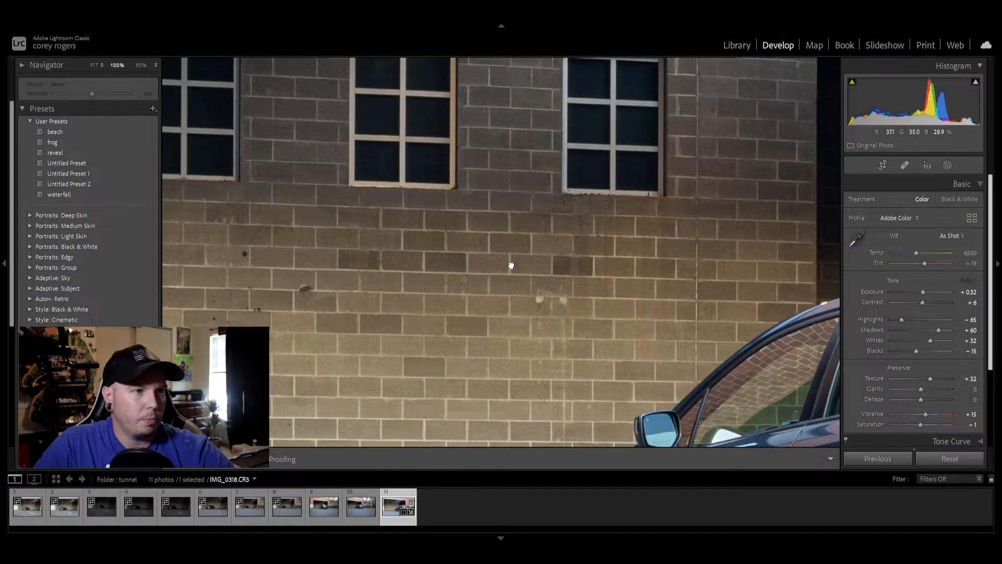
click(491, 189)
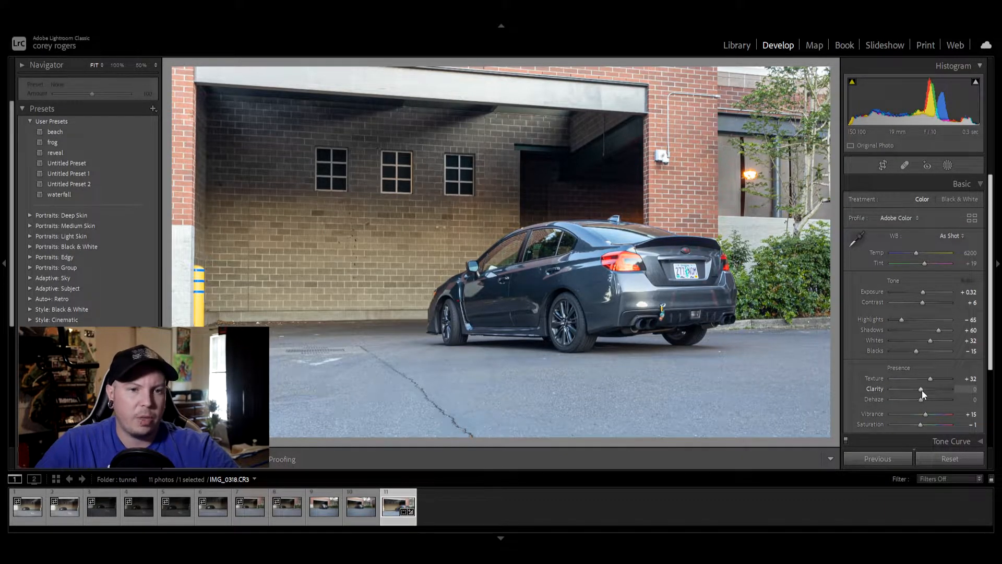
Try Clarity values from +100 down to −12, and inspect the brick pillar behind the car at 100%.
drag(921, 390, 985, 397)
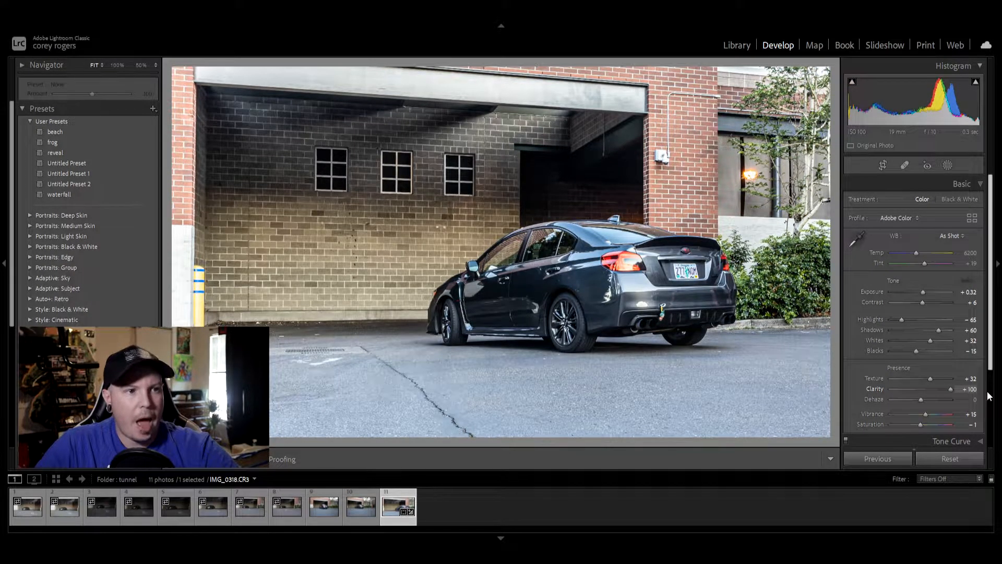
drag(950, 390, 925, 389)
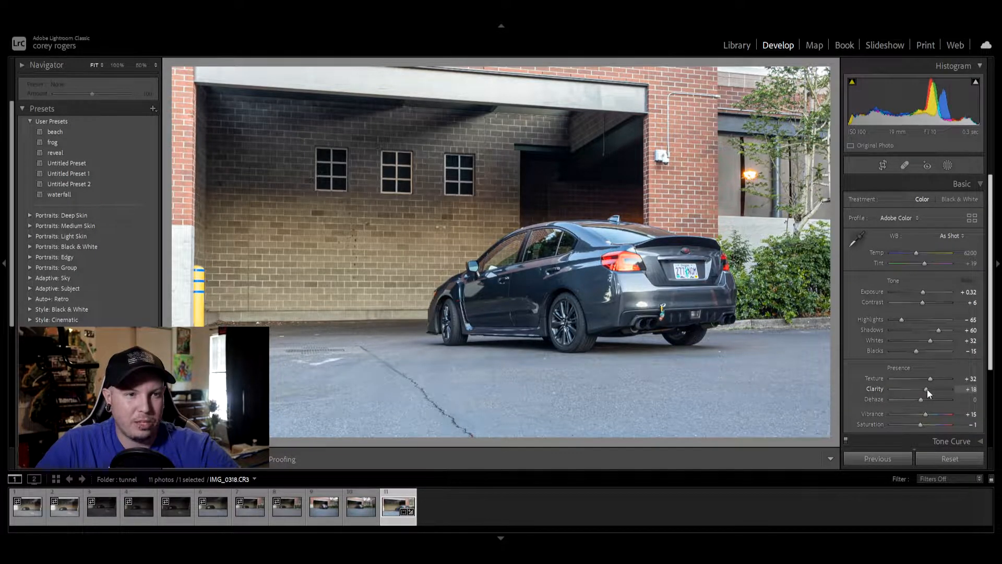
drag(927, 391, 922, 389)
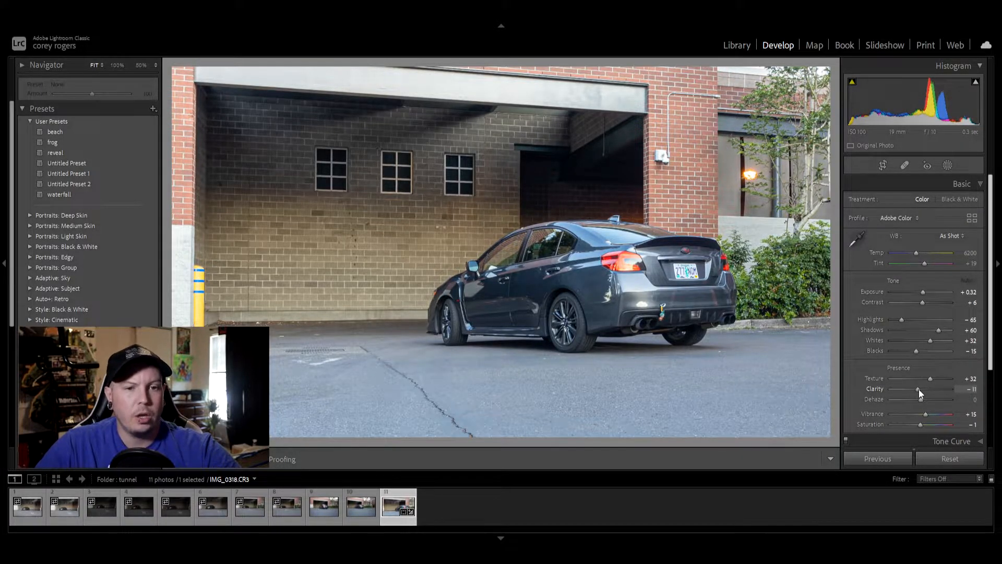
drag(919, 389, 919, 389)
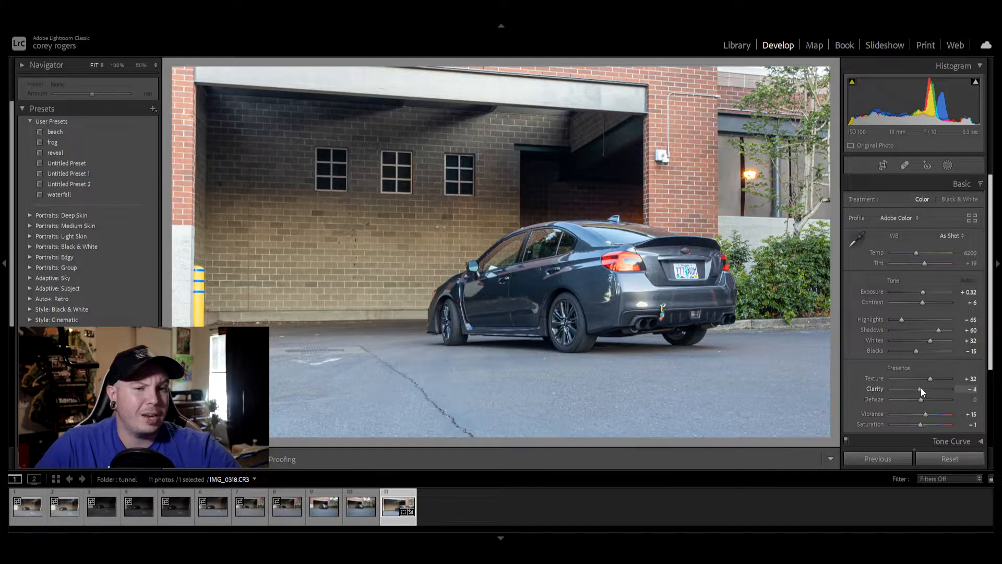
drag(923, 387, 915, 387)
key(z)
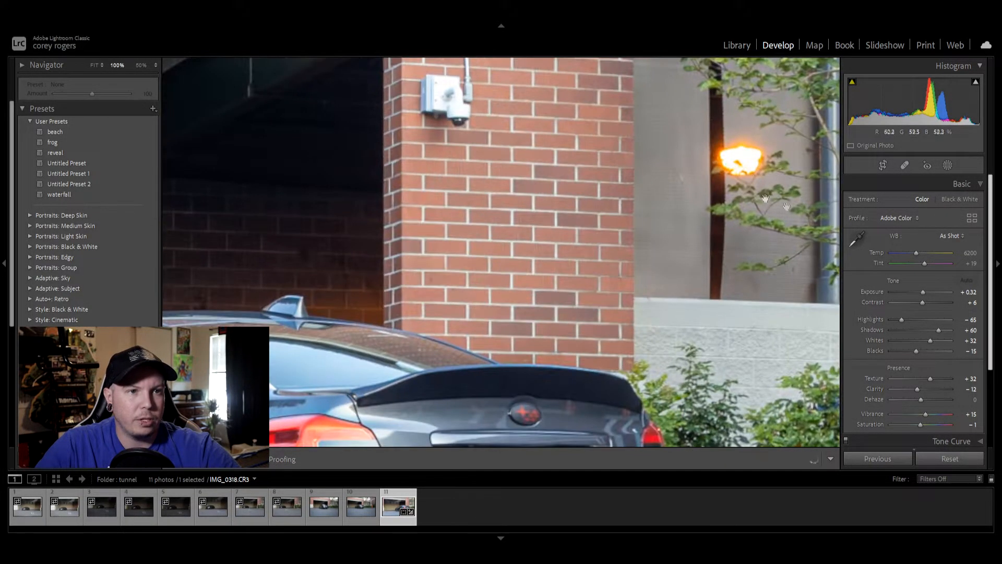
Try Clarity at +18 and +14, and inspect the car's side panels at 100%.
mouse_move(917, 389)
mouse_down()
mouse_move(908, 389)
mouse_move(933, 393)
mouse_move(914, 396)
mouse_move(926, 399)
mouse_up()
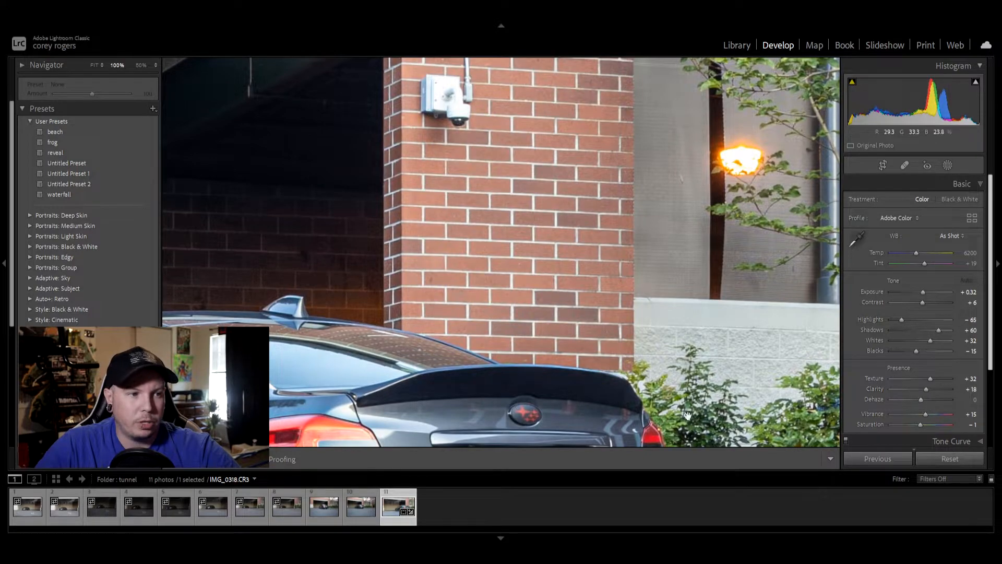
click(689, 368)
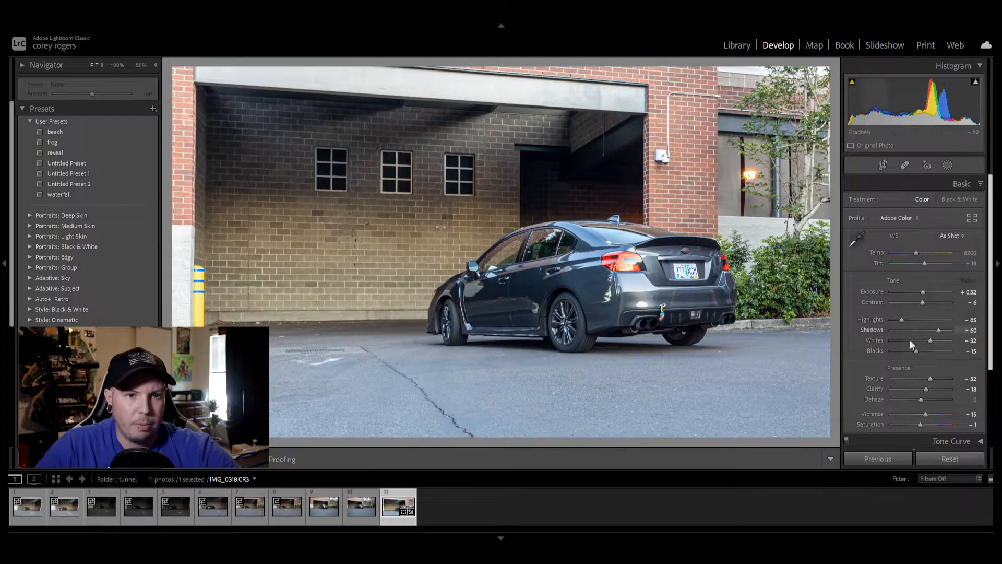
mouse_move(925, 390)
mouse_down()
mouse_move(935, 387)
mouse_move(924, 388)
mouse_up()
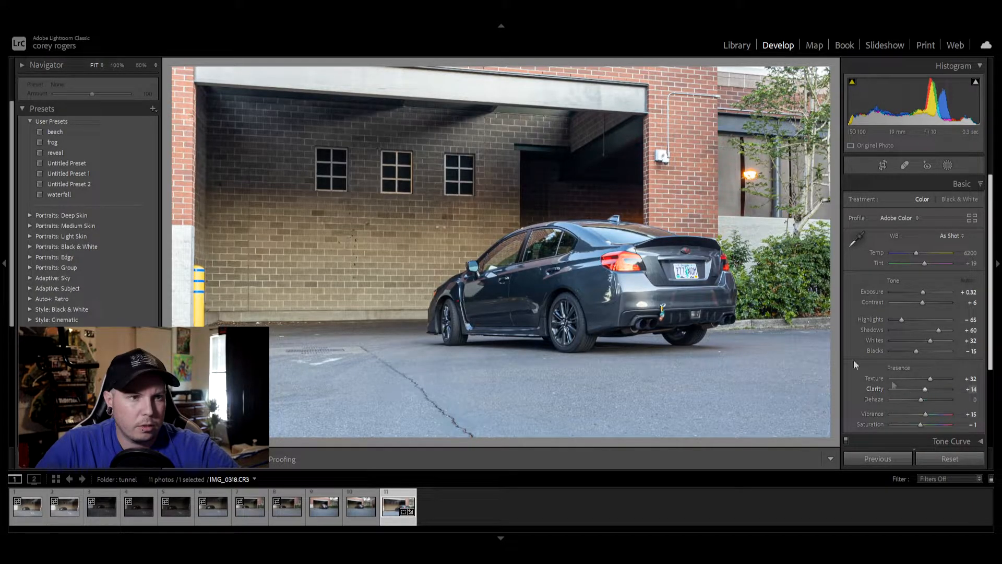
click(593, 311)
click(663, 317)
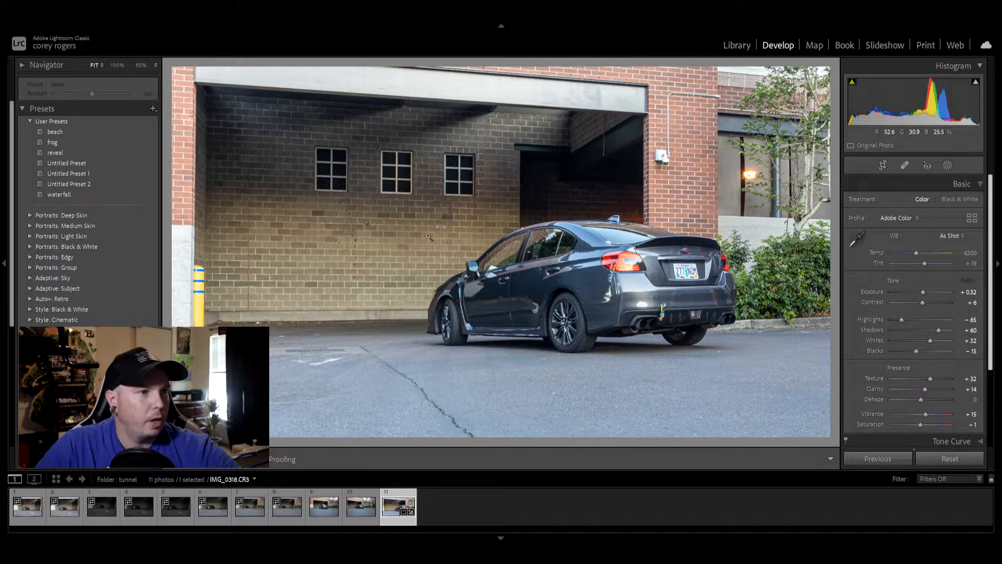
click(540, 264)
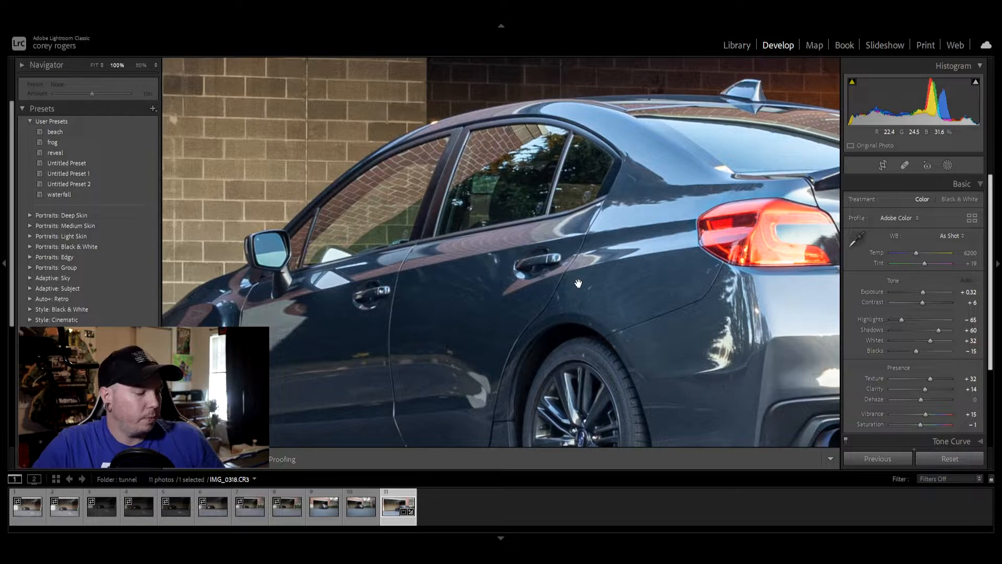
Undo the last two Clarity changes and set Clarity to +14 while comparing the car's paintwork at 100%.
key(ctrl+z)
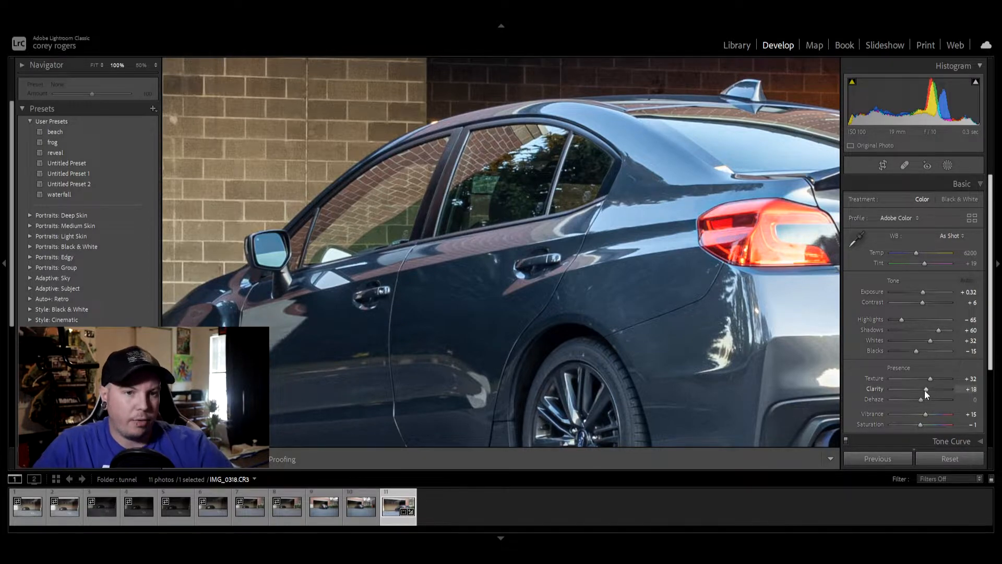
key(ctrl+z)
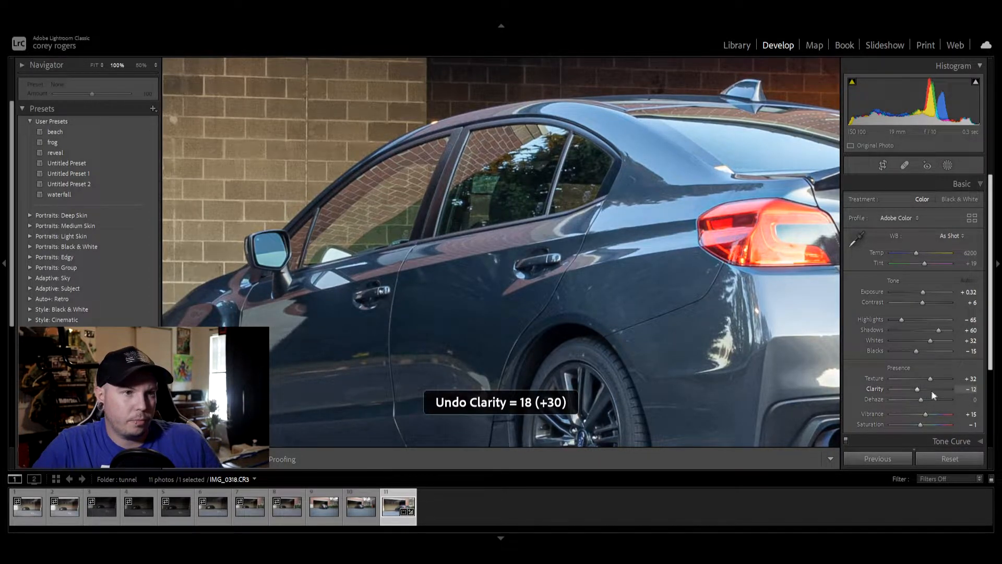
drag(919, 389, 927, 391)
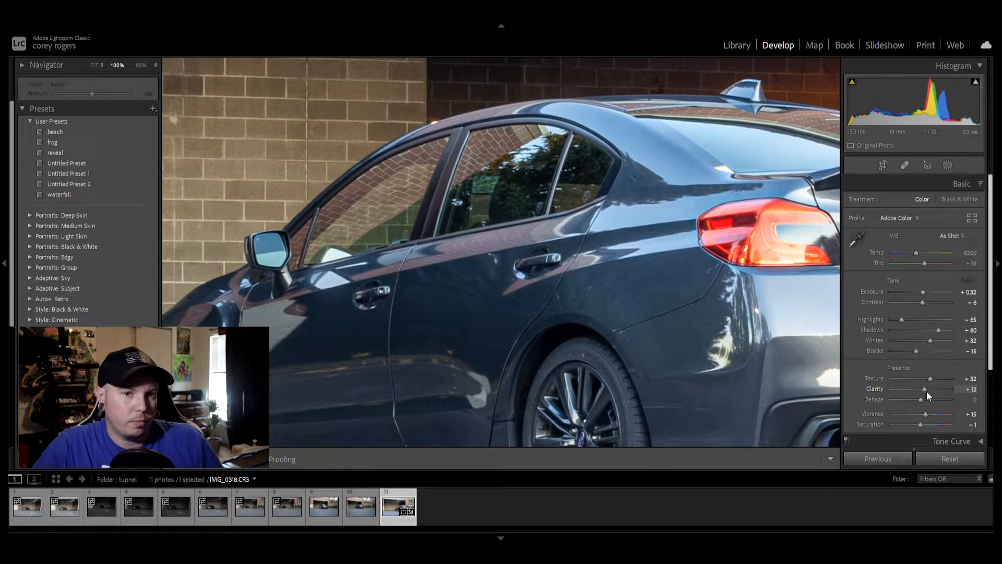
drag(925, 390, 925, 390)
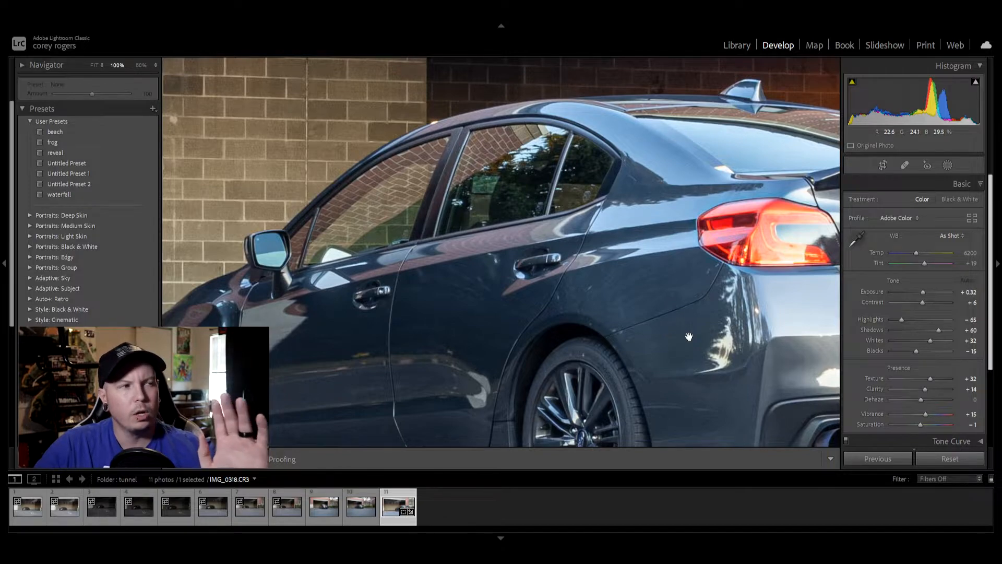
click(616, 324)
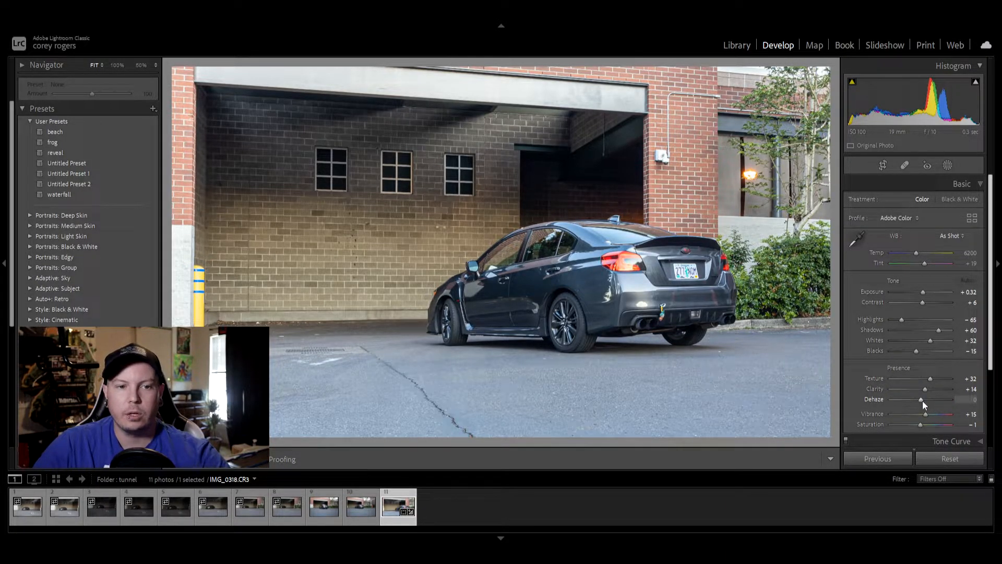
Set Dehaze to +26 after comparing the +100 and −100 extremes on the whole photo.
drag(921, 400, 974, 396)
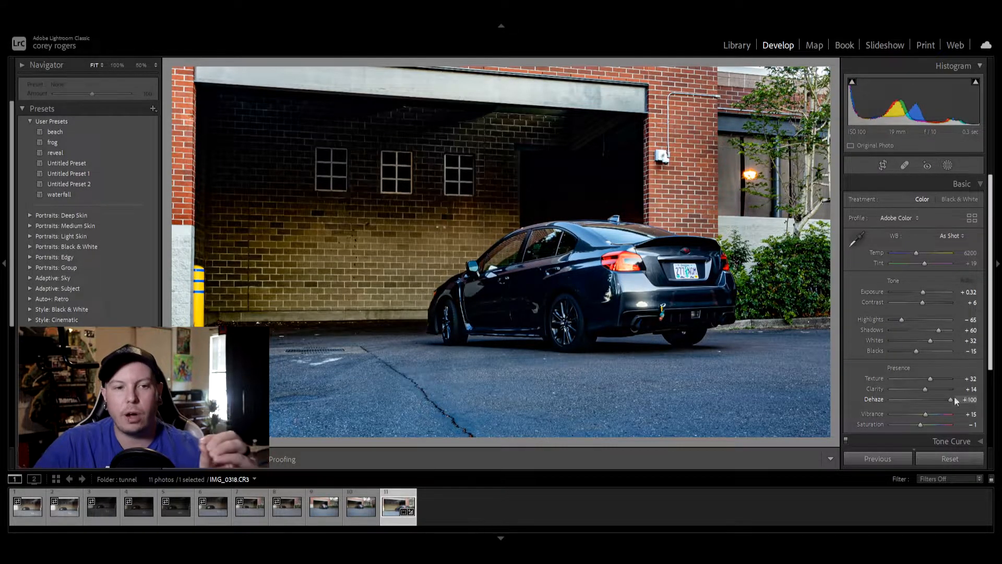
drag(951, 400, 839, 412)
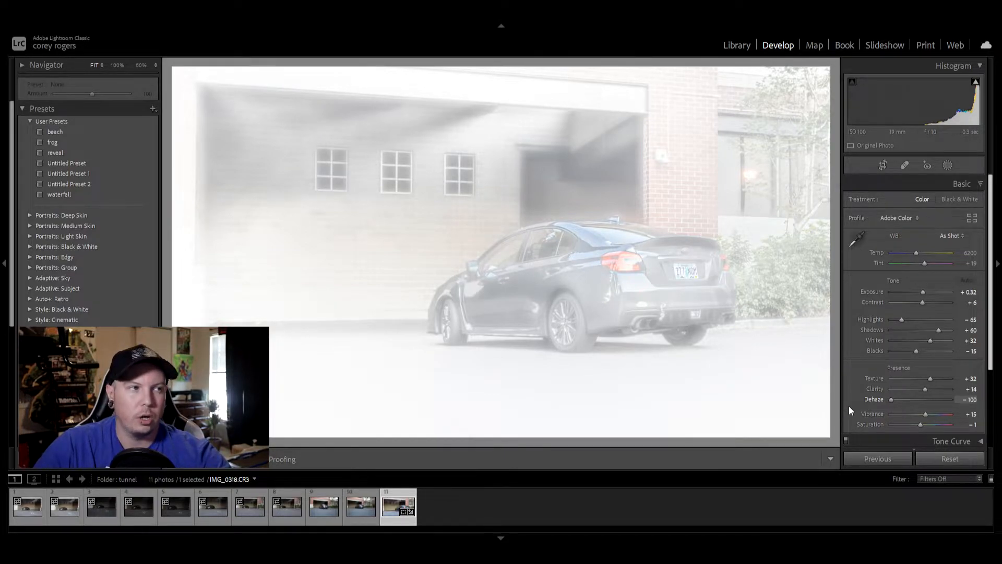
drag(889, 400, 927, 401)
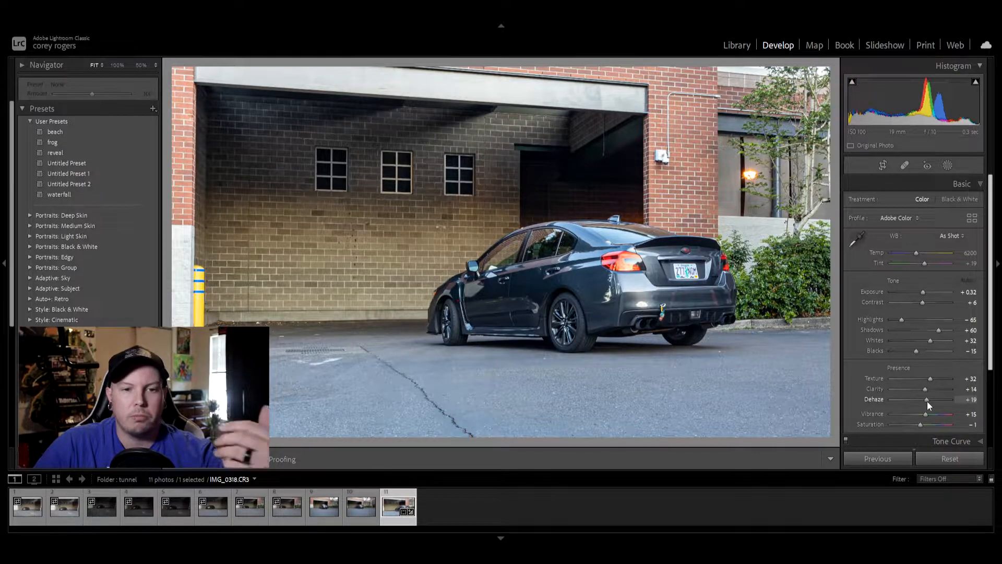
drag(927, 402, 929, 400)
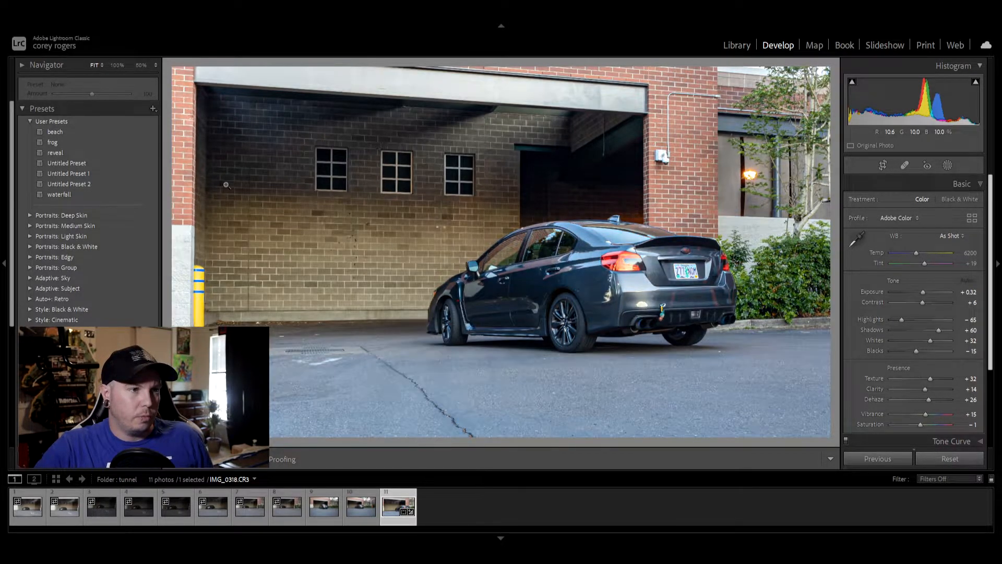
click(116, 183)
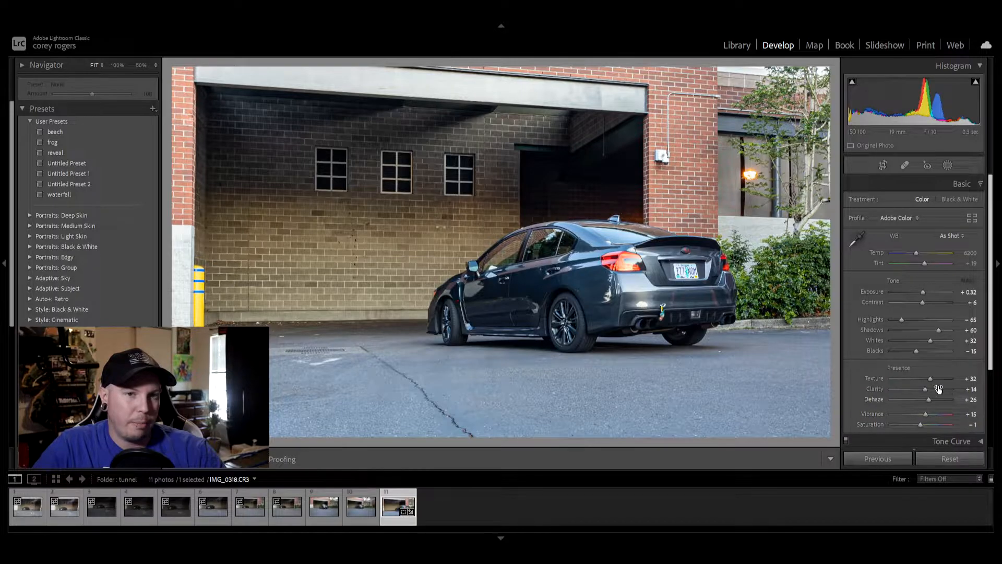
Open the photo's sharpening and noise reduction settings.
click(998, 265)
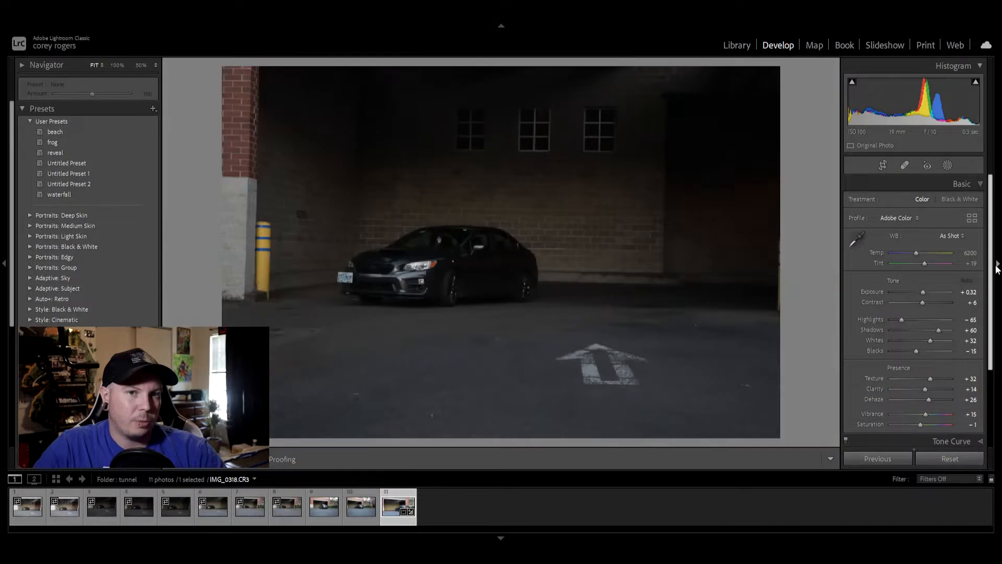
drag(992, 267, 992, 345)
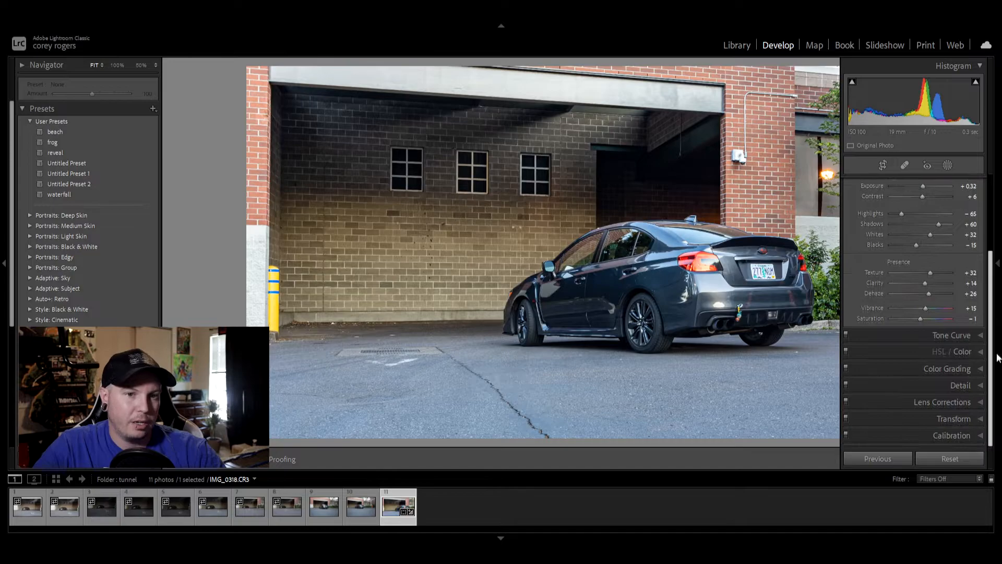
click(960, 385)
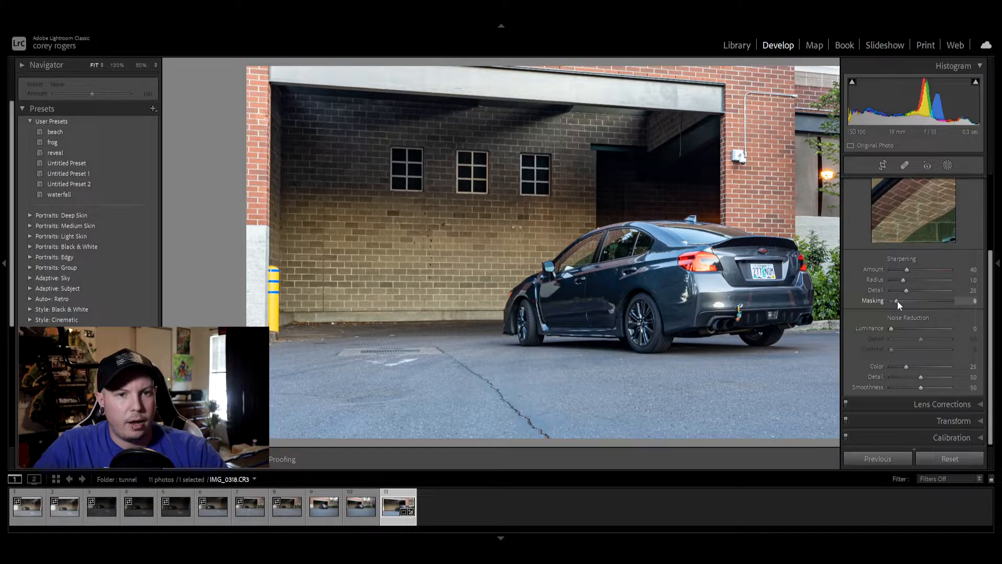
Try sharpening Masking at 100 and 18 and Amount at 150 and 0, and restore Masking to 0 and Amount to 40.
drag(897, 301, 985, 307)
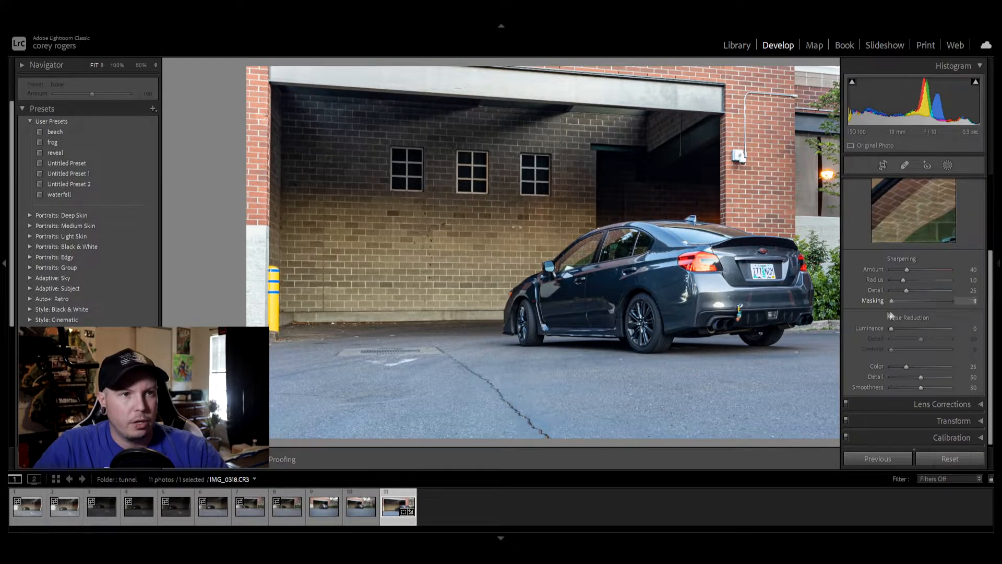
key(F8)
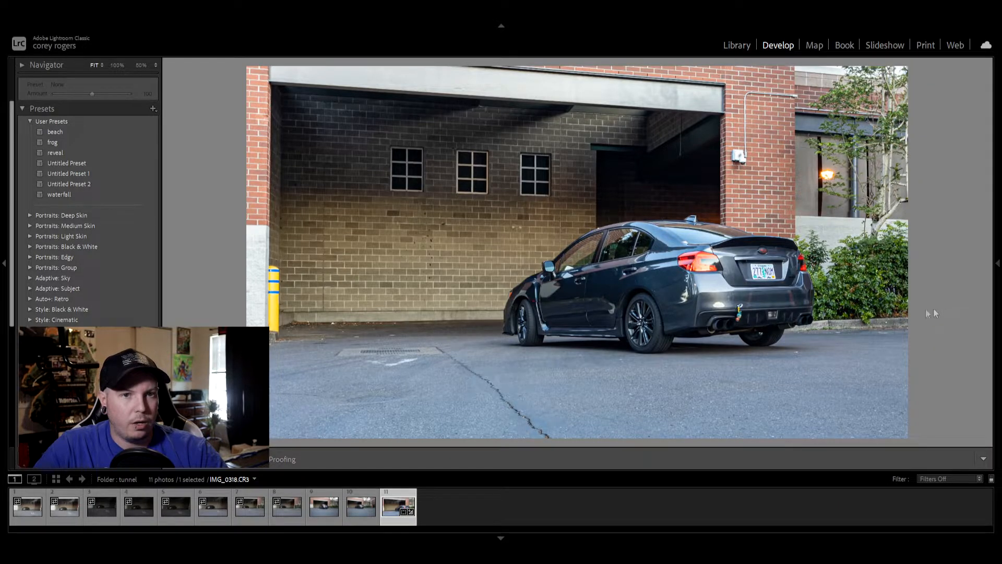
key(F8)
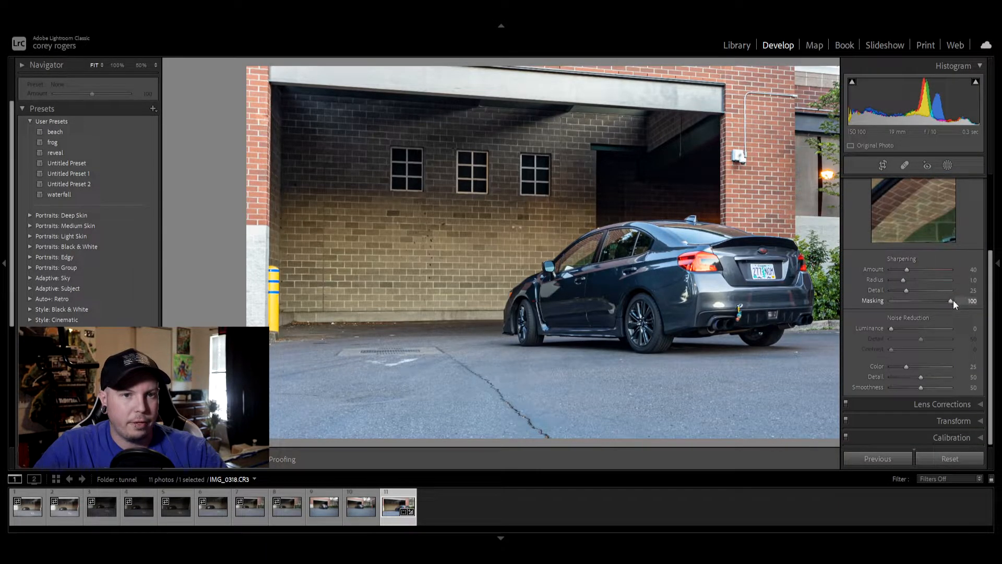
drag(951, 300, 891, 301)
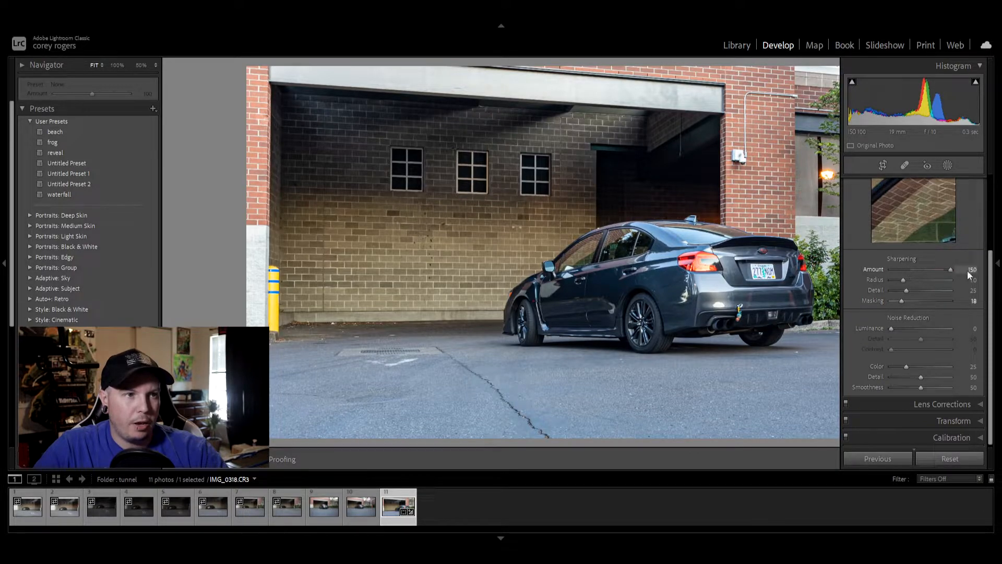
mouse_move(975, 271)
mouse_down()
mouse_move(861, 274)
mouse_move(976, 272)
mouse_up()
double_click(901, 301)
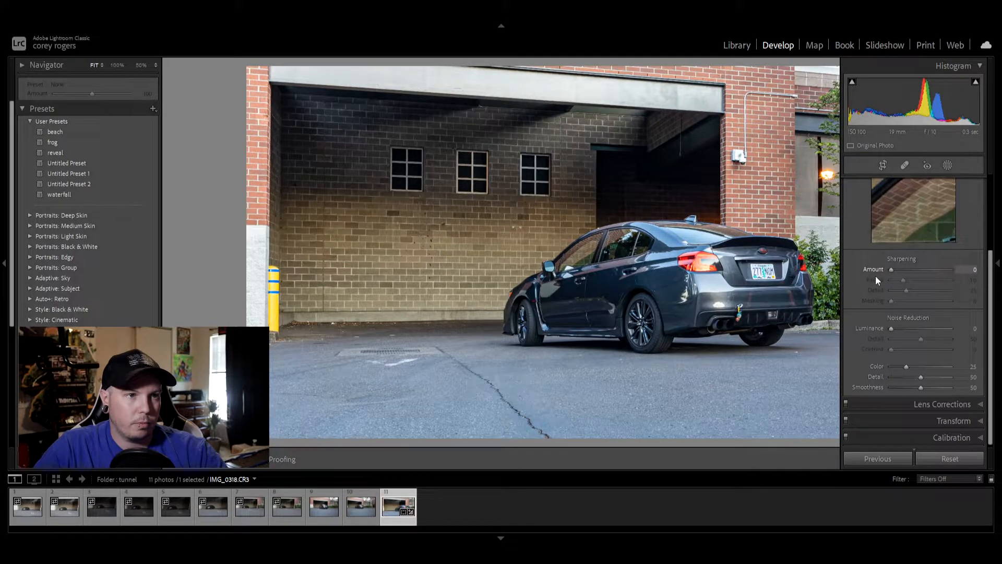
drag(951, 269, 907, 271)
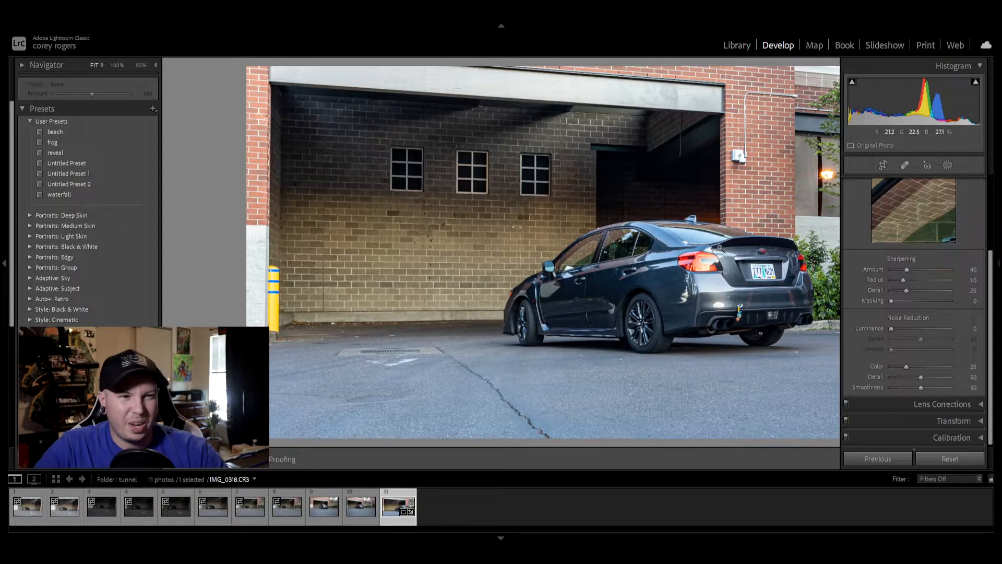
Set the sharpening Amount to 54, and compare the car's side and rear at 100% with the full view.
click(688, 279)
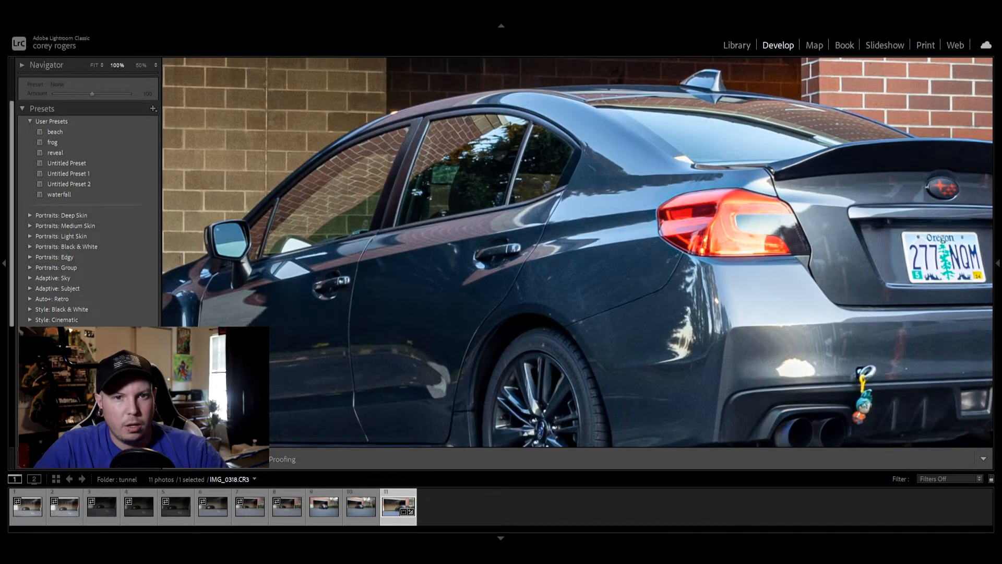
mouse_move(981, 270)
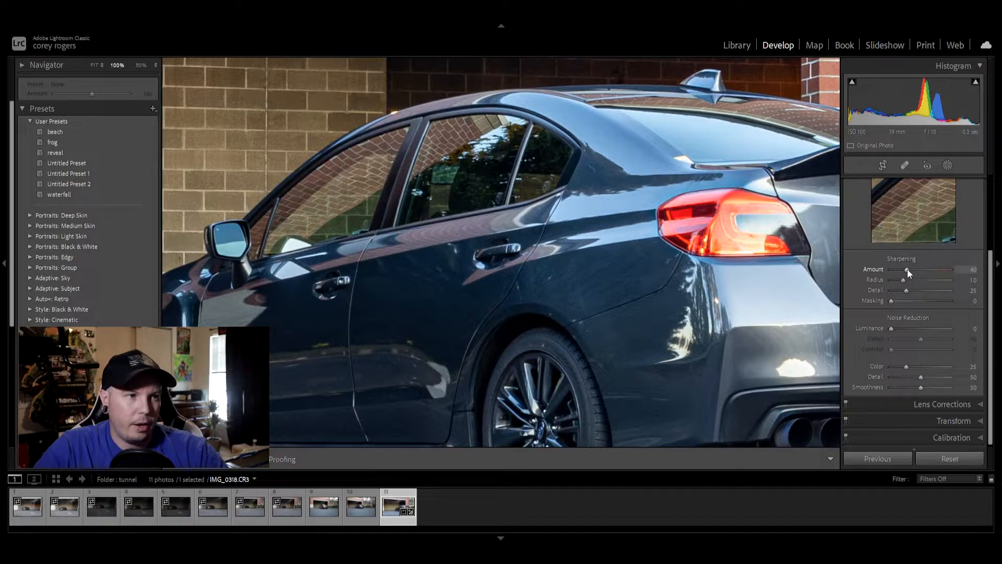
drag(907, 267, 912, 268)
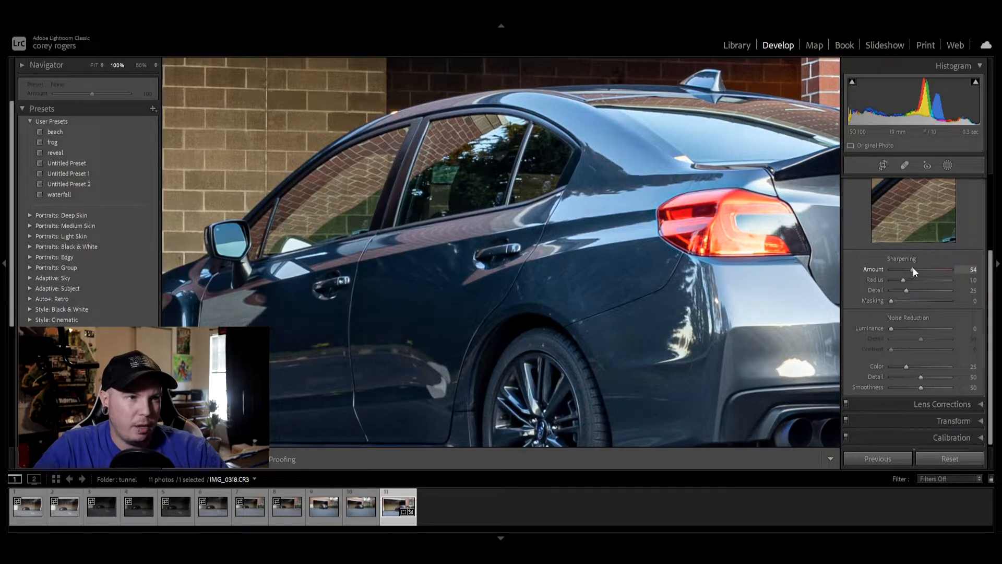
click(710, 272)
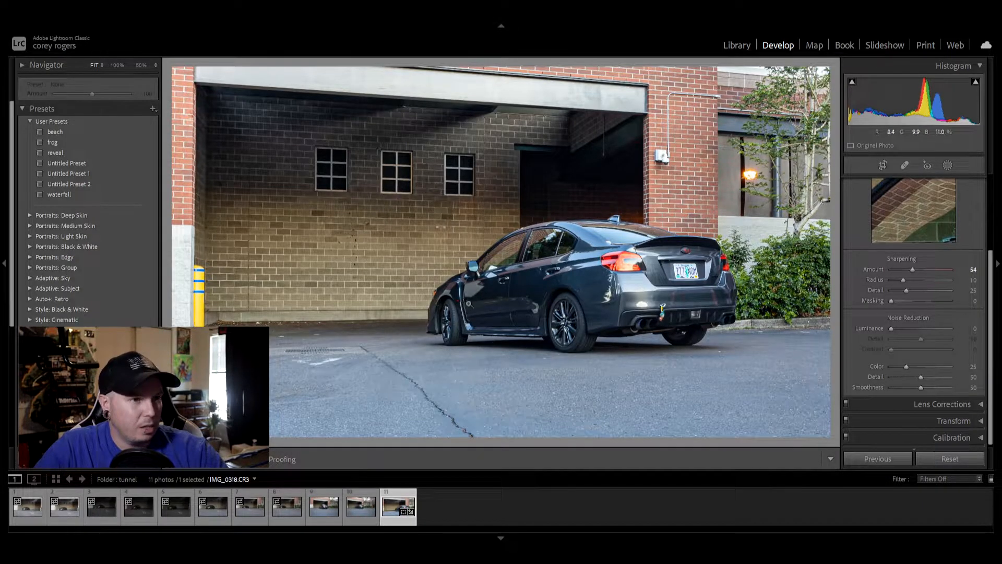
click(563, 274)
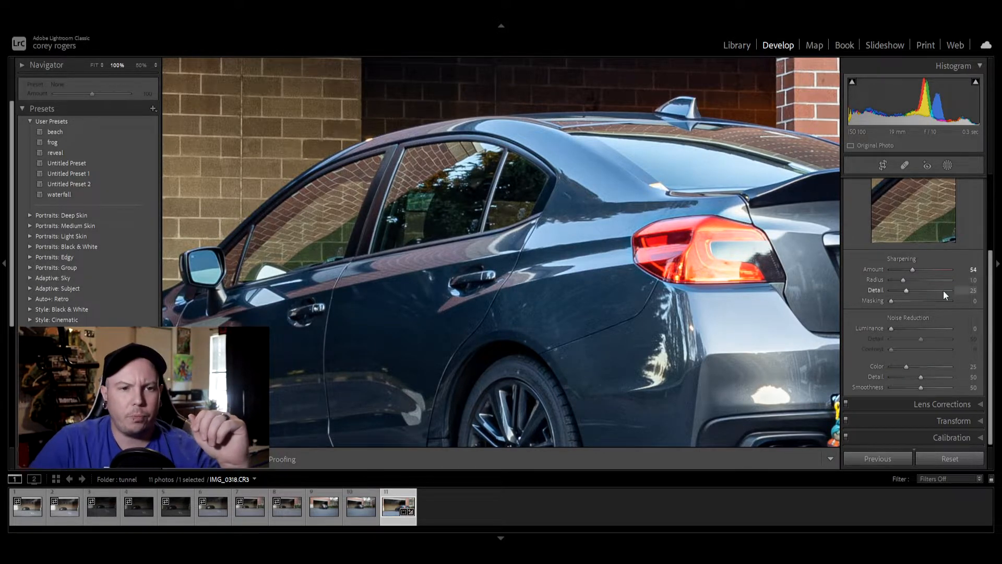
click(600, 334)
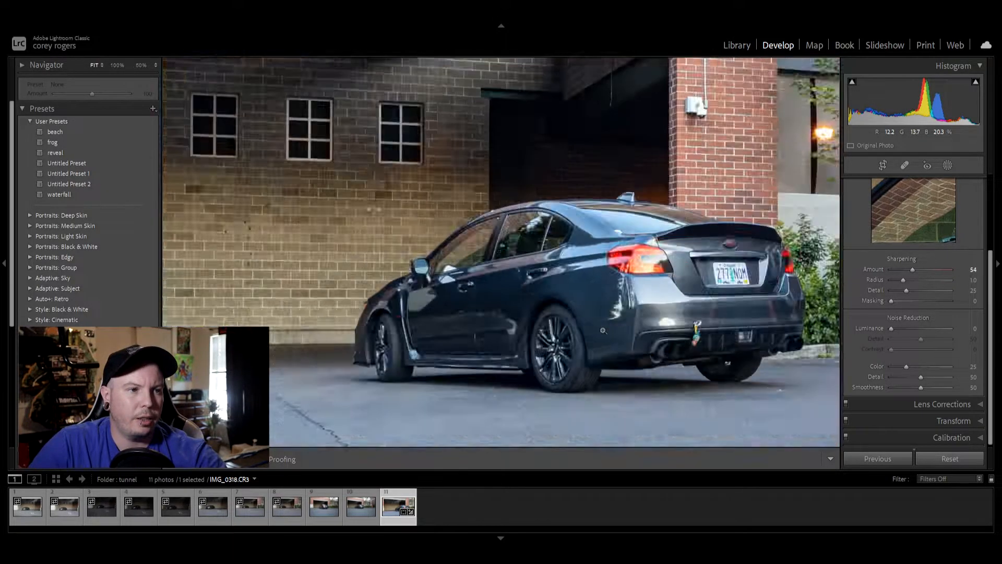
Inspect the car's side at 100%, and try Luminance noise reduction at 100 on the whole photo before restoring it to 0.
click(582, 282)
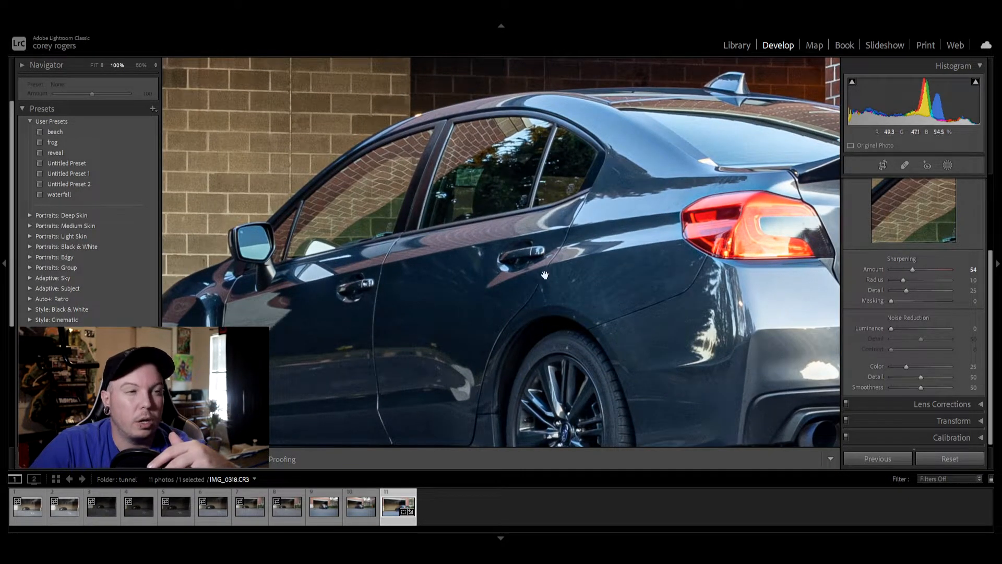
click(645, 271)
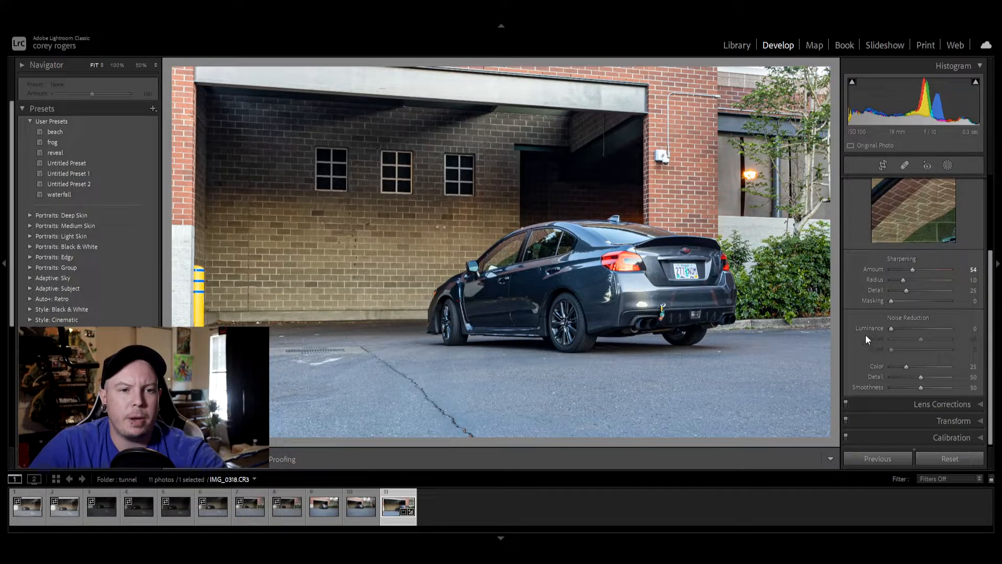
drag(891, 328, 907, 330)
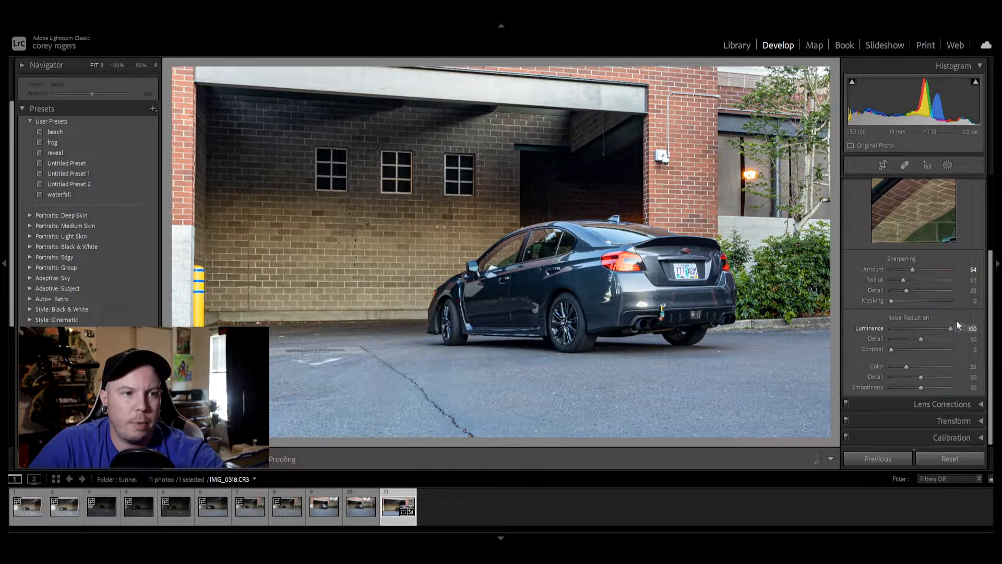
drag(977, 323, 837, 335)
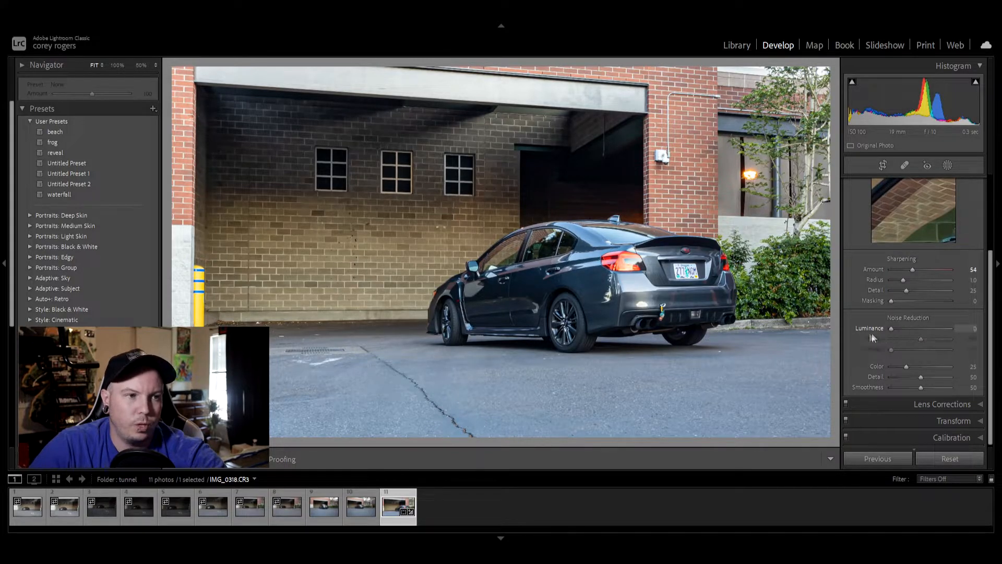
mouse_move(868, 333)
mouse_down()
mouse_move(961, 328)
mouse_move(864, 328)
mouse_up()
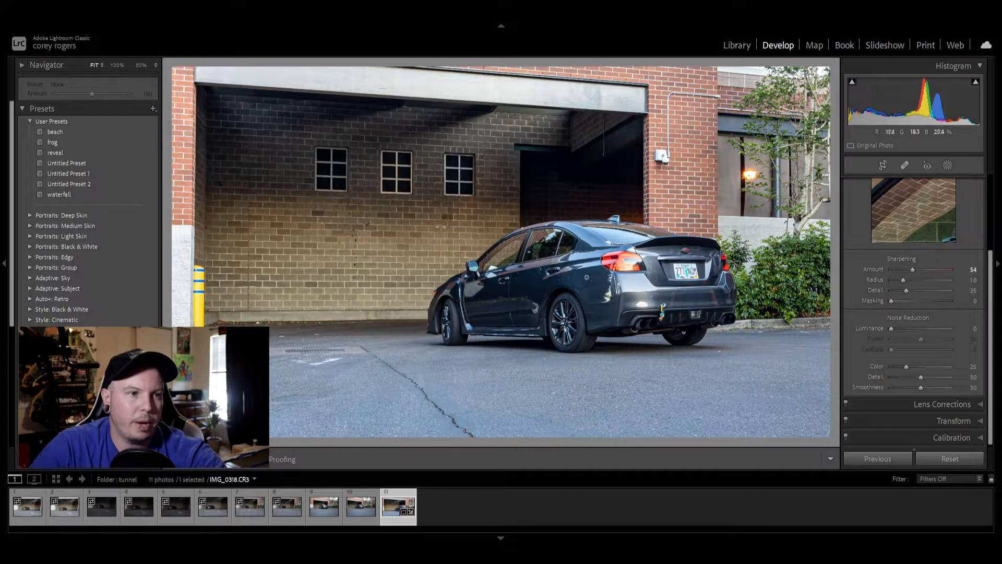
Set Luminance noise reduction to 47 while viewing the car's rear at 100%, and compare the front doors with the full view.
click(614, 292)
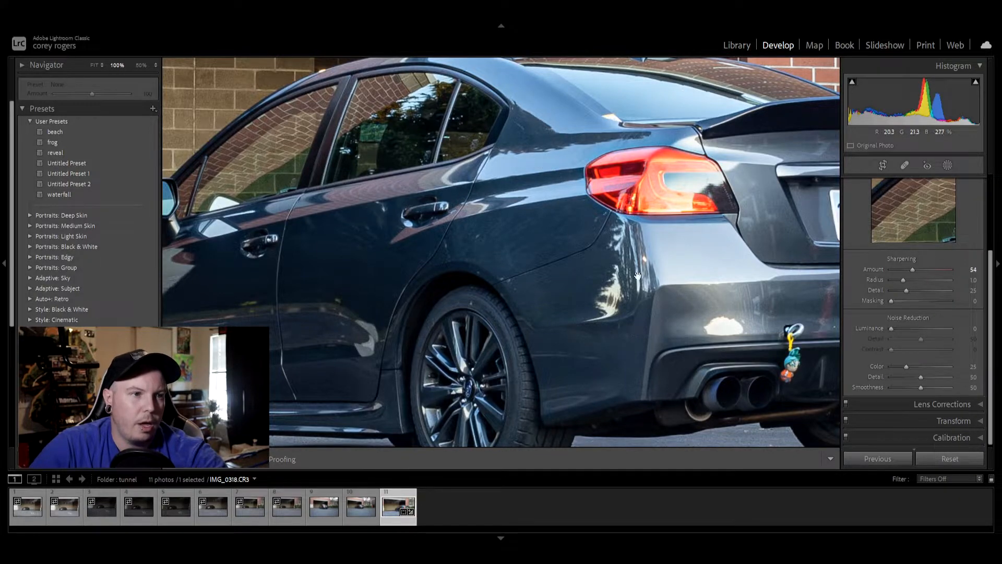
click(892, 328)
drag(891, 328, 951, 328)
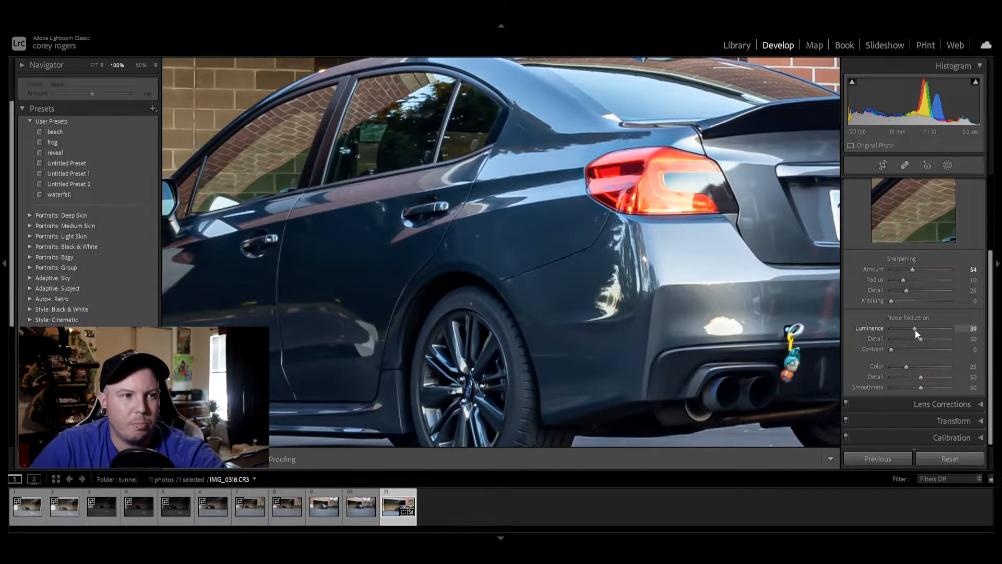
drag(914, 329, 919, 329)
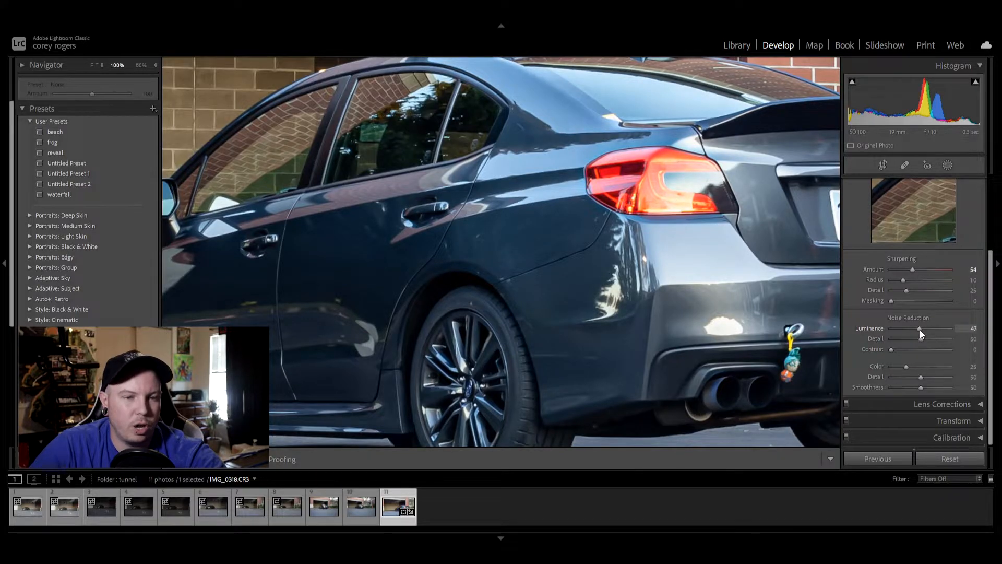
click(448, 255)
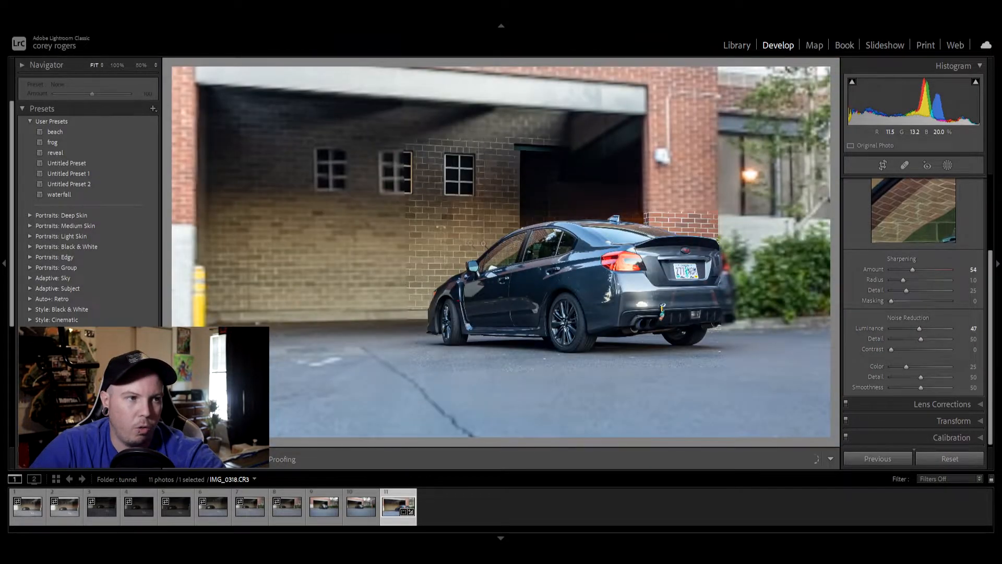
click(475, 293)
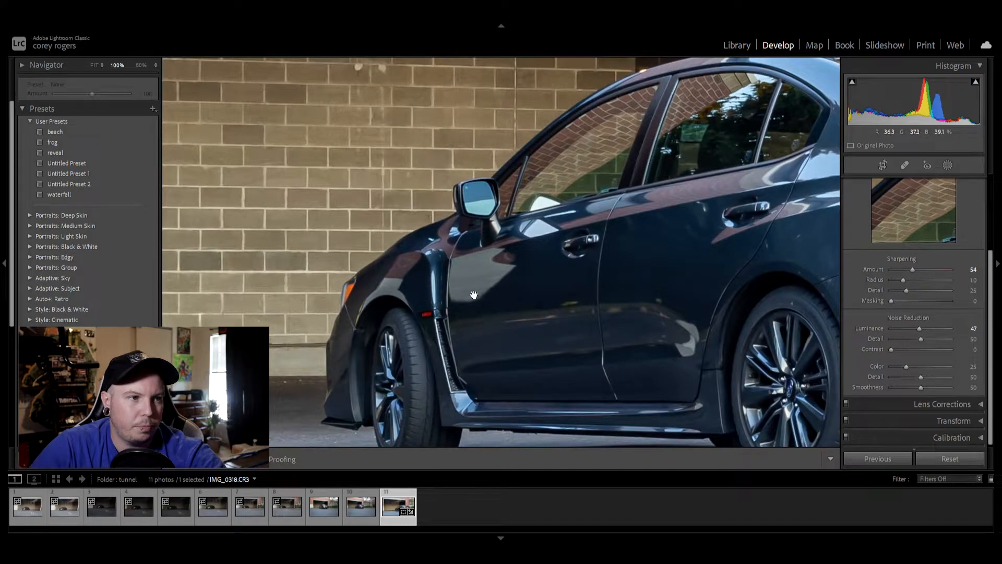
click(477, 295)
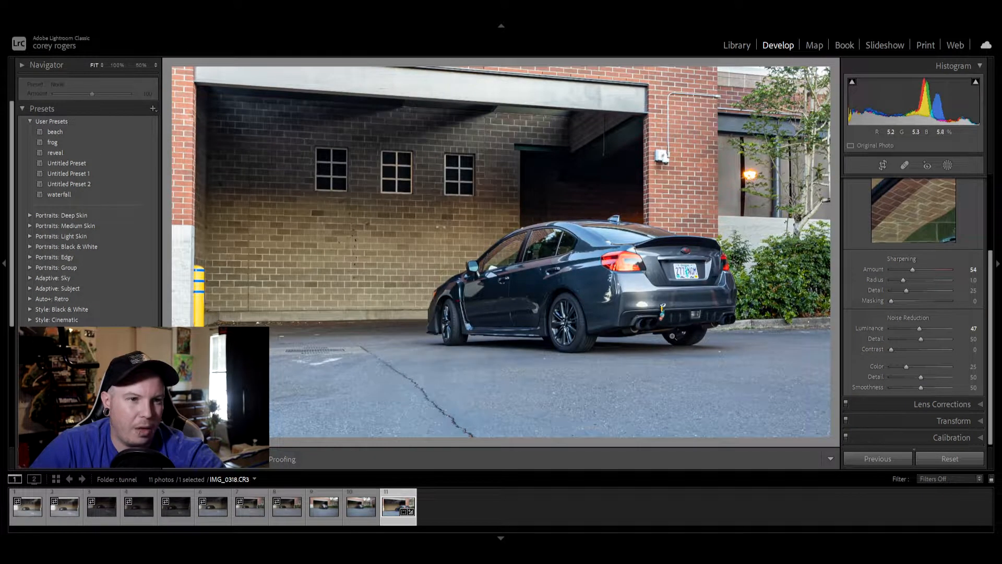
Set the luminance noise reduction Contrast to 8, and check the car's rear wheel, spoiler and taillight at 100%.
drag(894, 348, 896, 350)
click(591, 293)
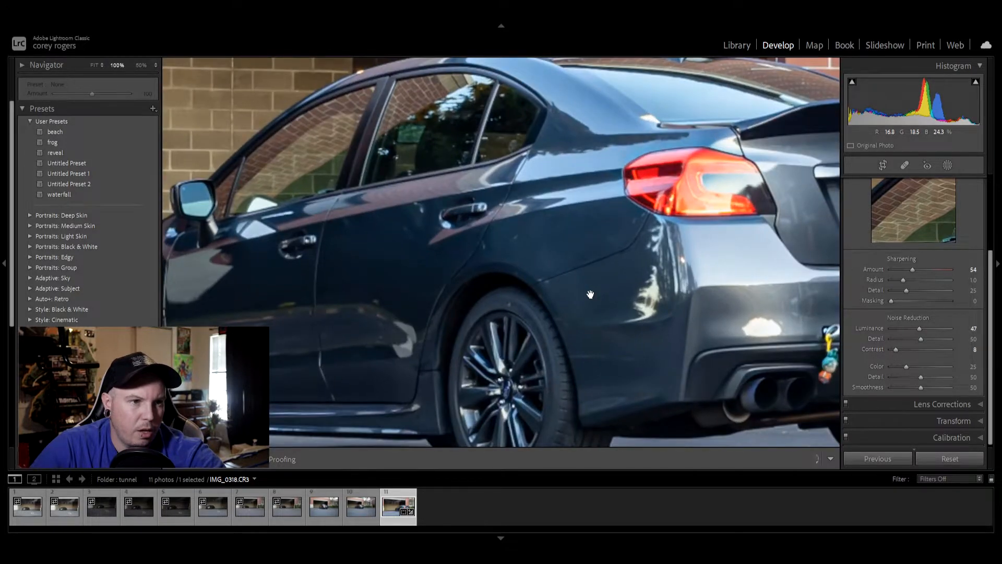
click(590, 294)
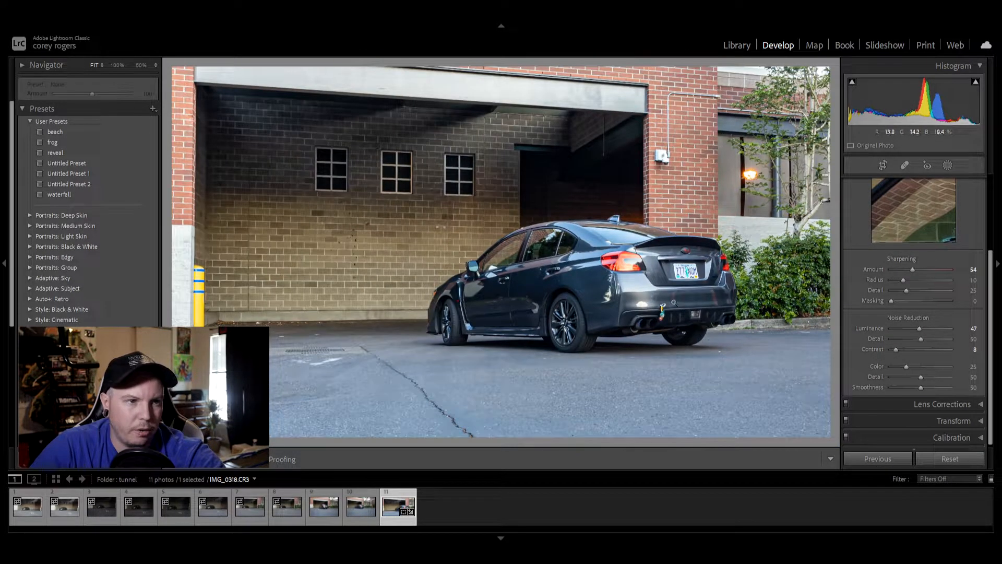
click(667, 240)
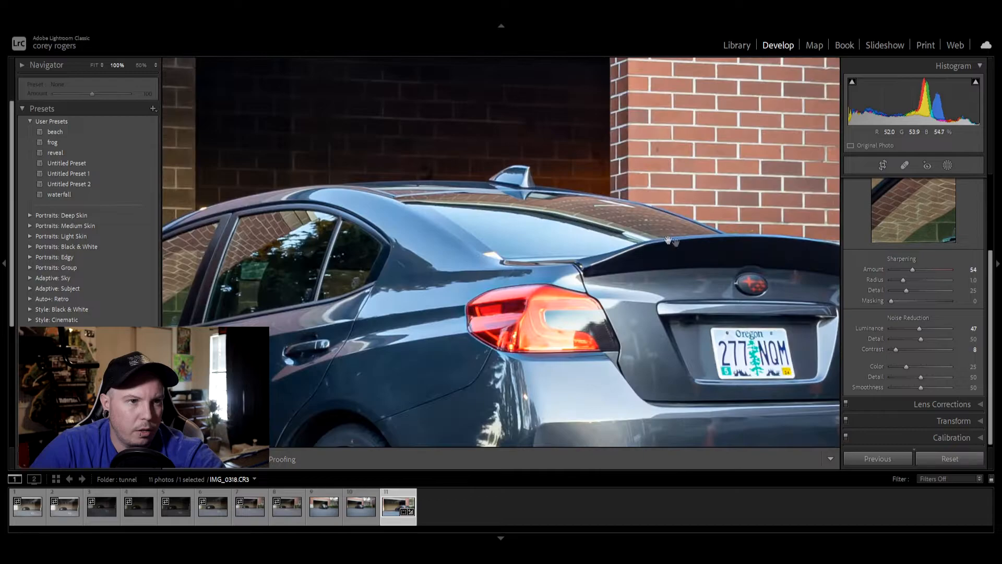
click(738, 261)
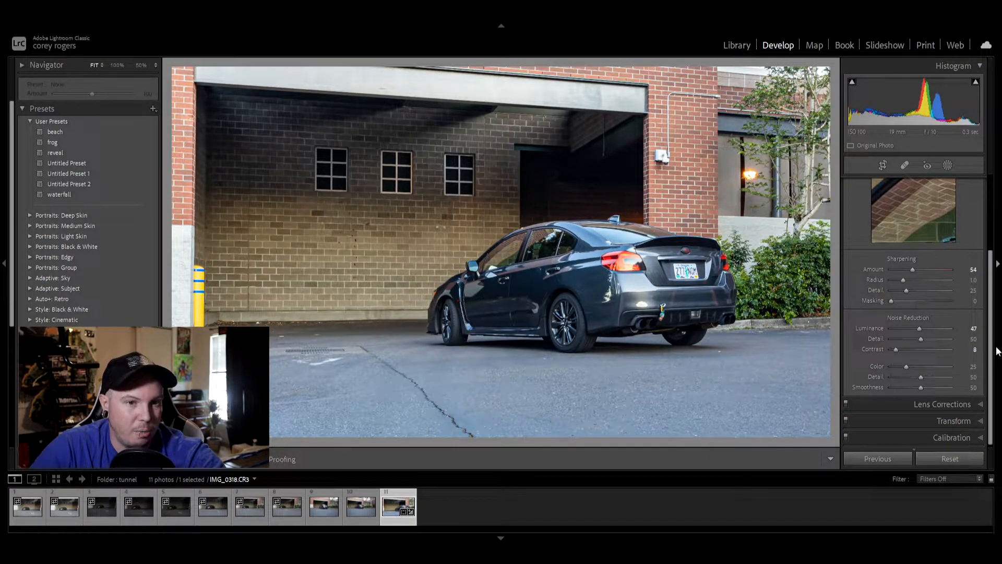
Close the sharpening and noise reduction settings and look over the Calibration settings.
scroll(965, 370, up, 3)
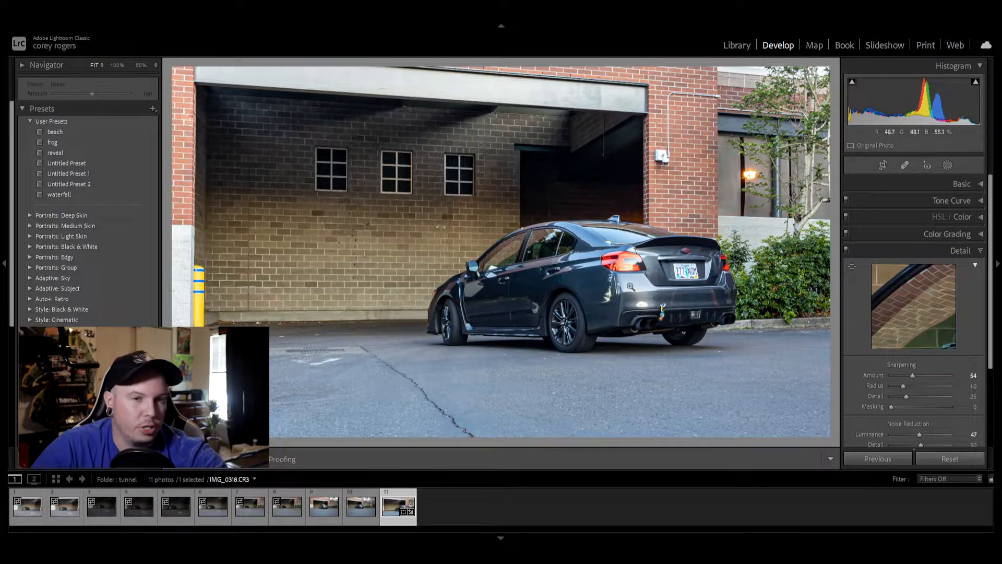
click(962, 252)
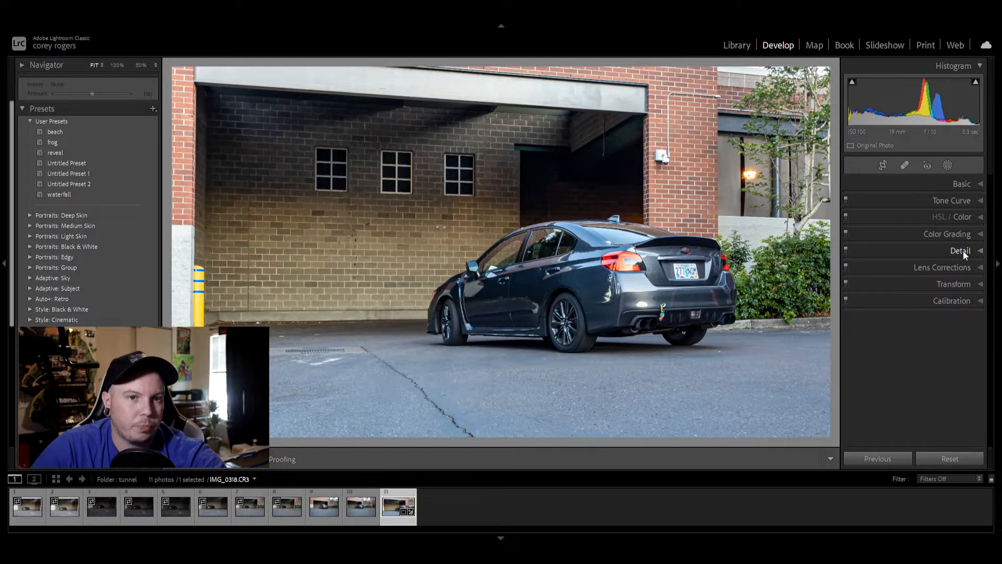
click(962, 303)
scroll(968, 339, down, 1)
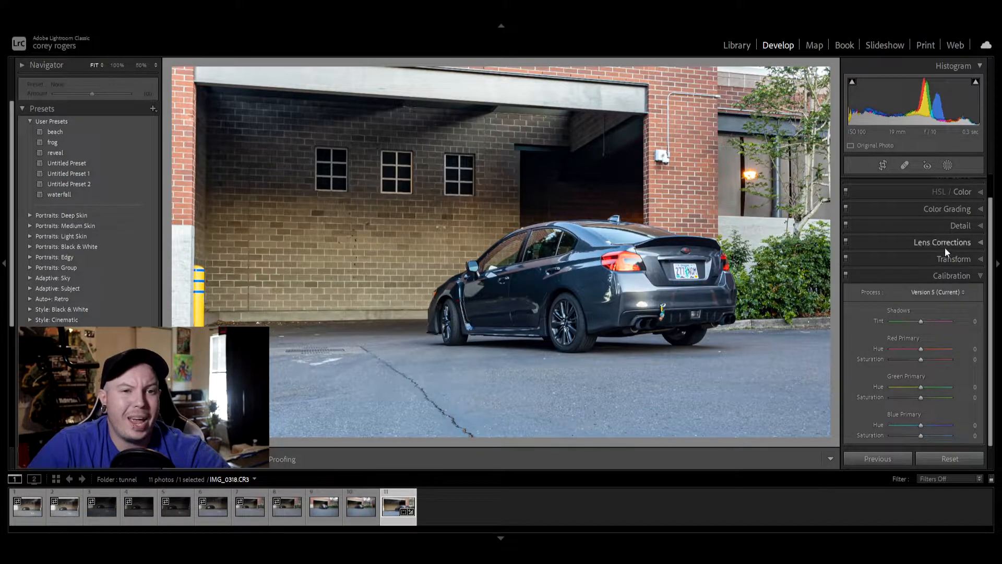
Open the per-color HSL adjustments for red, and set red Saturation to −25 after trying −100.
click(961, 193)
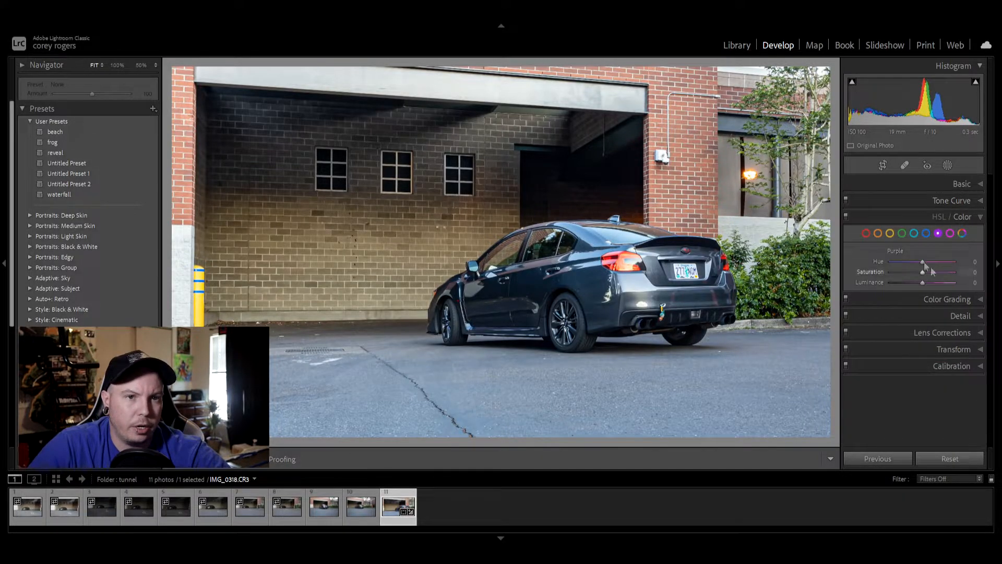
click(878, 233)
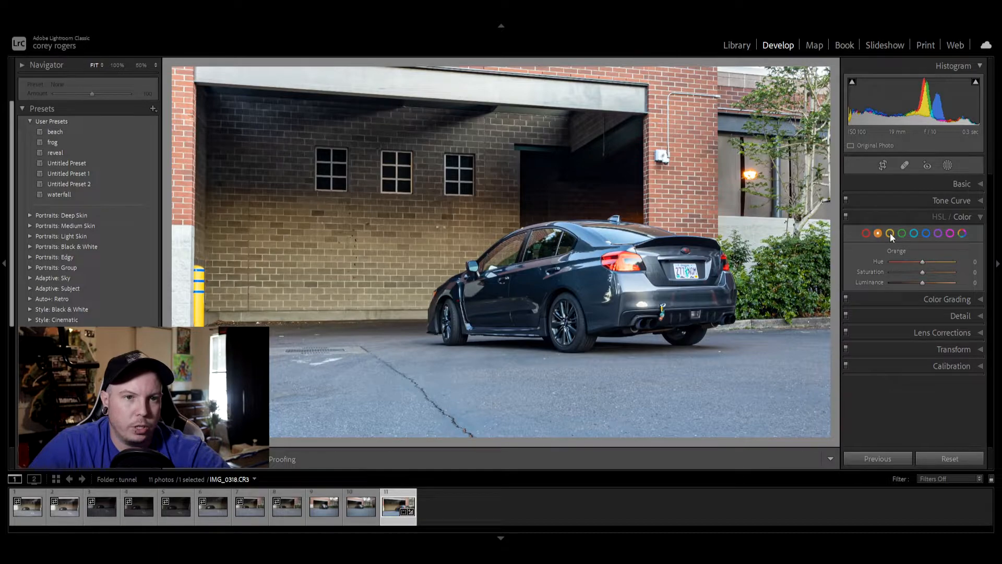
click(867, 233)
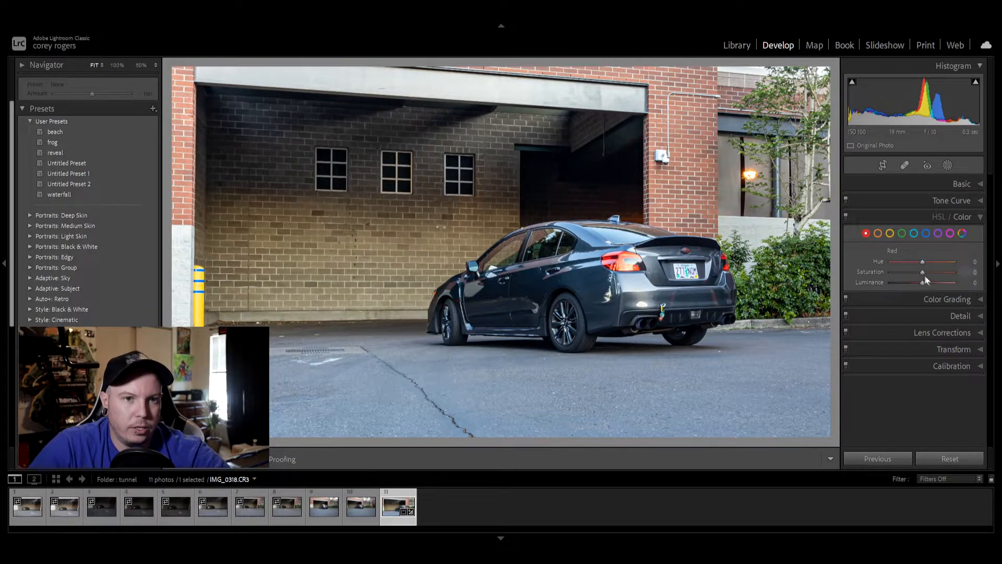
drag(922, 271, 871, 275)
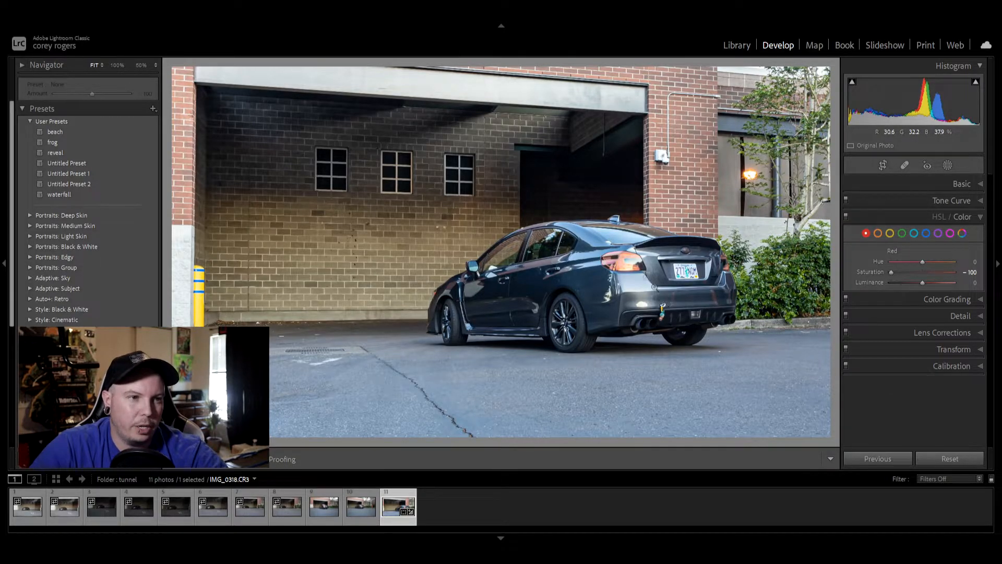
drag(891, 272, 919, 272)
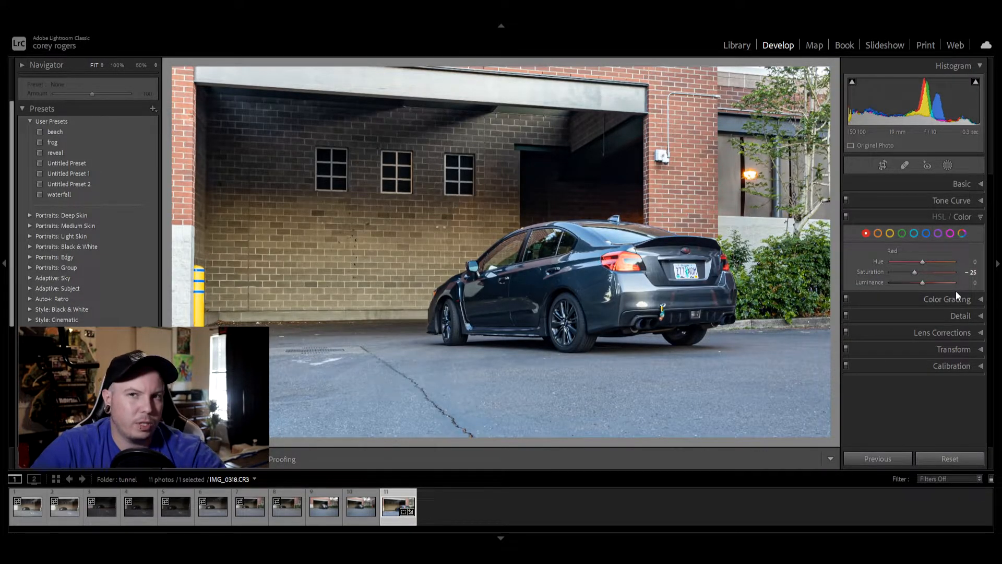
Set red Luminance to −23 after trying −50, and inspect the red accent behind the front wheel at 100%.
drag(923, 282, 911, 282)
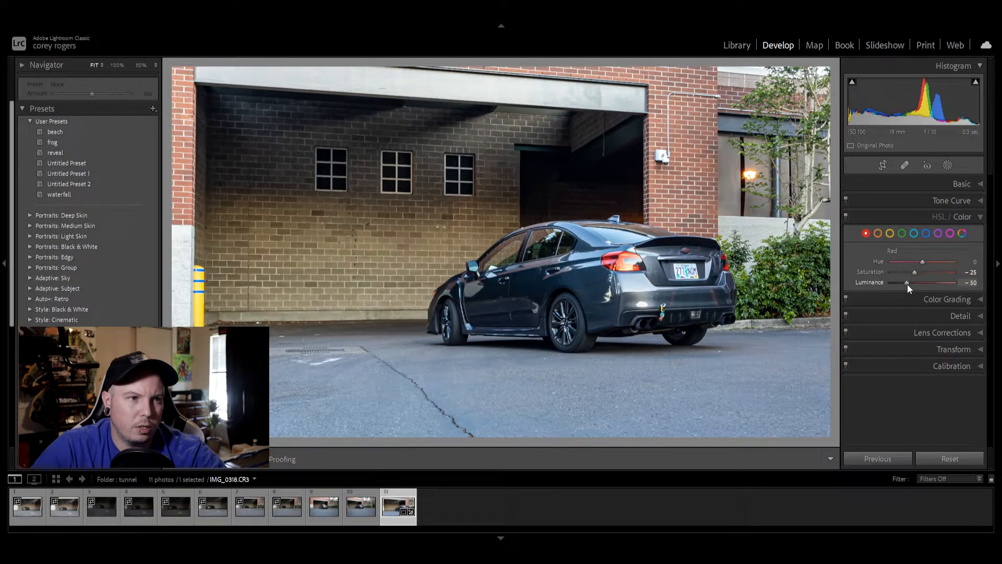
drag(910, 283, 916, 286)
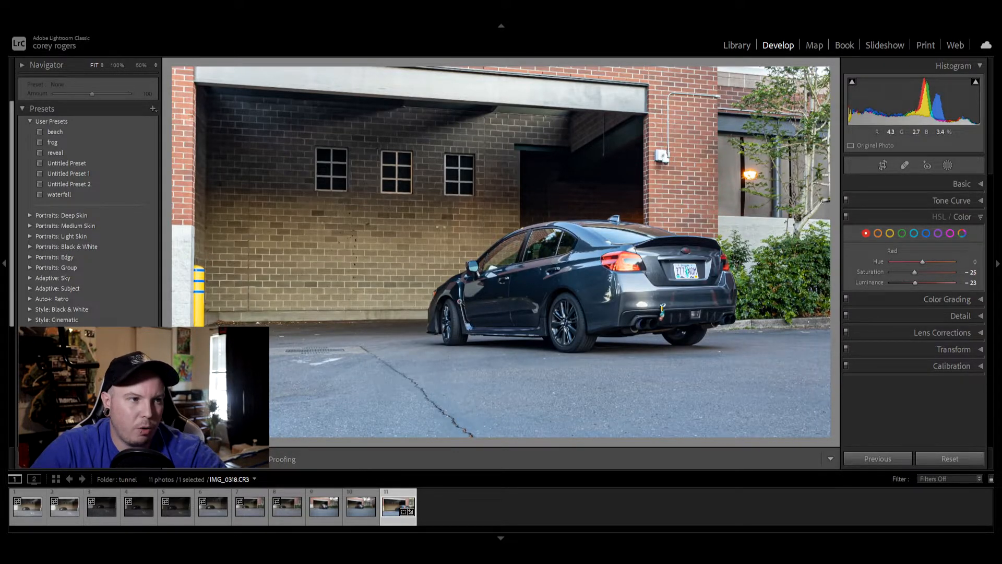
click(459, 302)
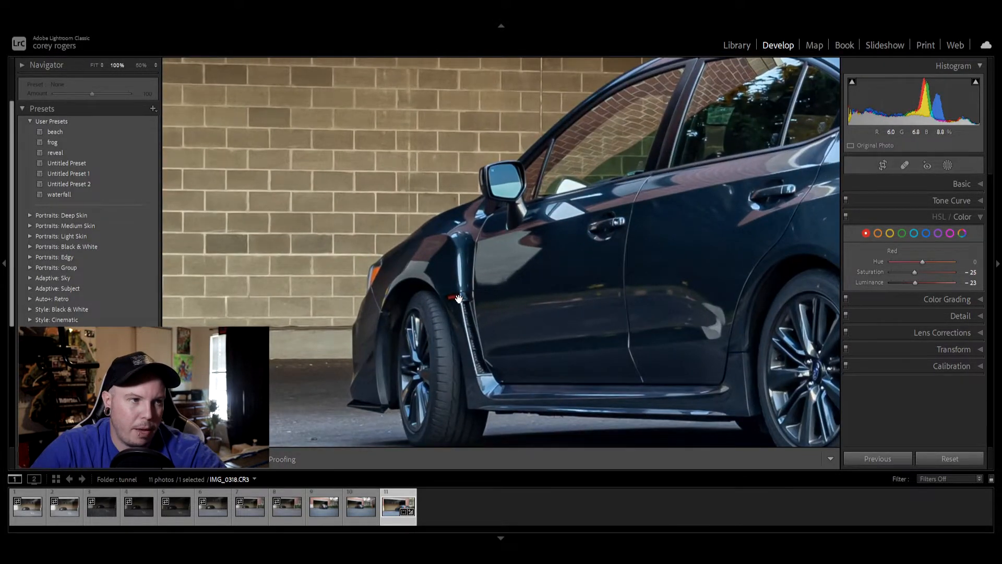
click(459, 301)
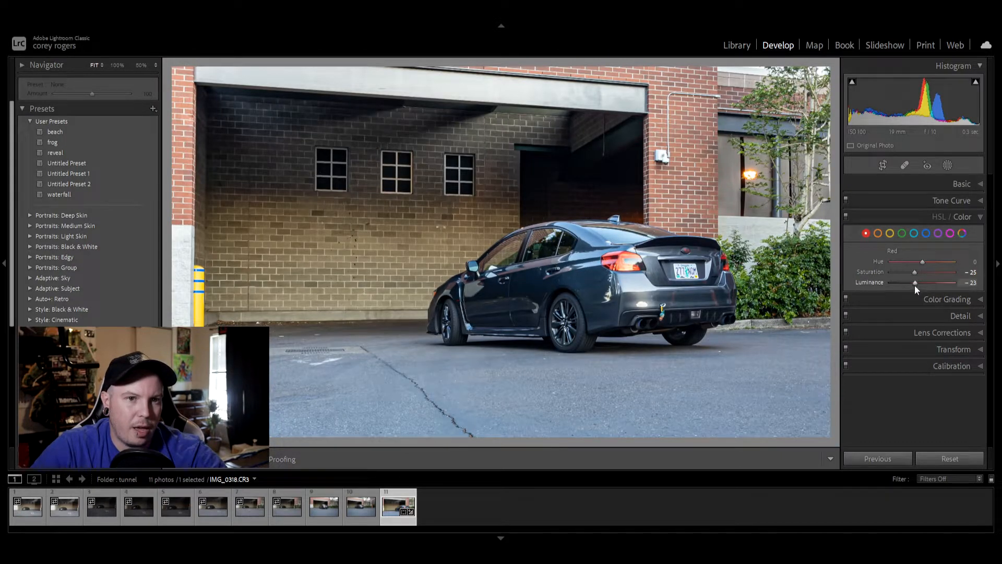
Set red Luminance to +2 and Saturation to −42, check the taillight, badge and front fender at 100%, and close the color adjustments.
drag(915, 281, 925, 281)
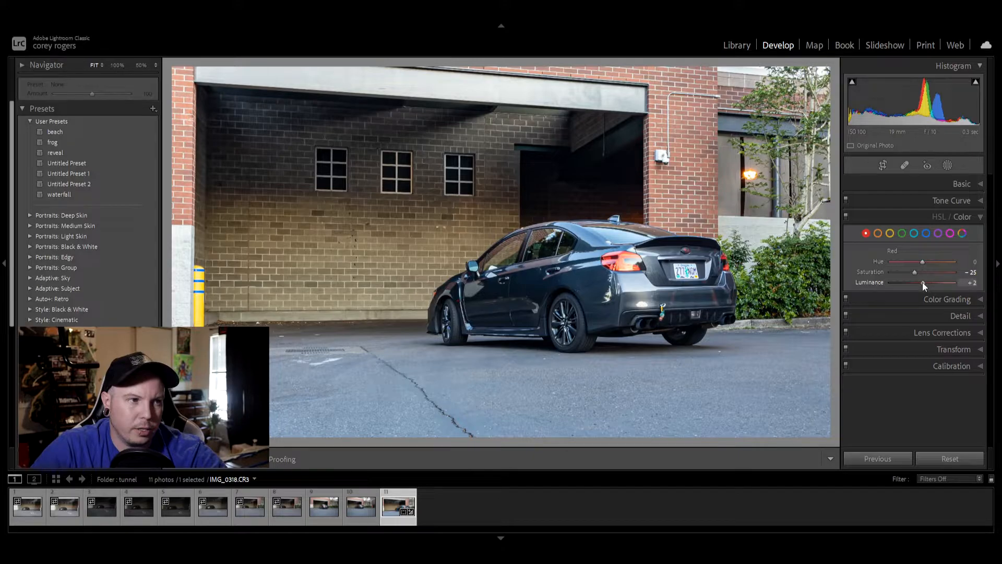
drag(914, 272, 911, 273)
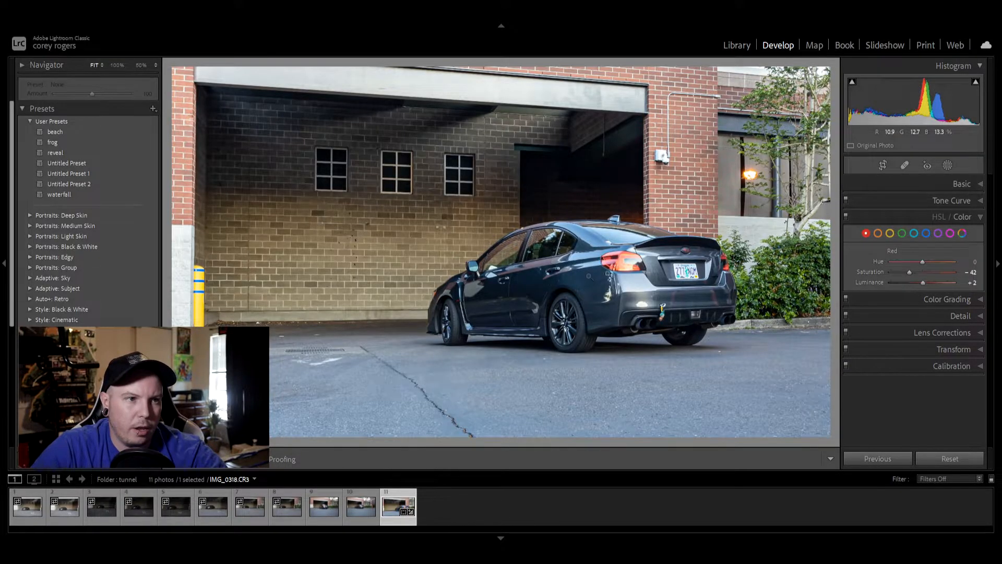
click(623, 270)
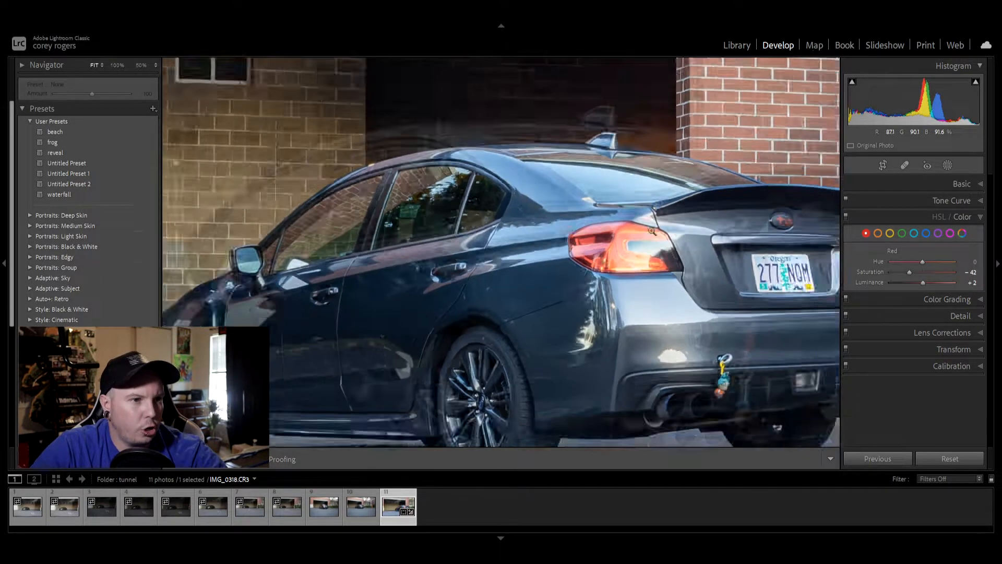
click(652, 232)
click(687, 250)
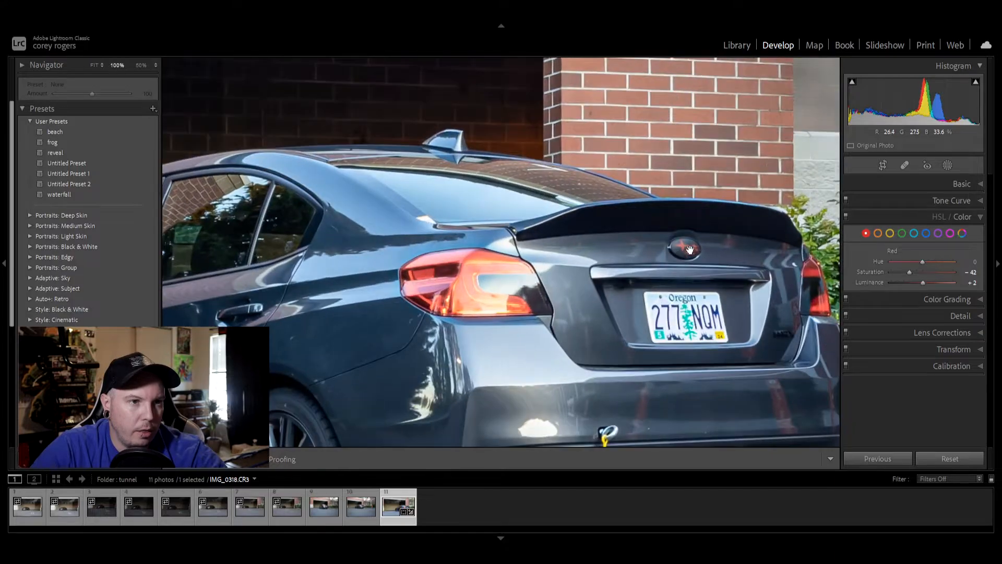
click(687, 250)
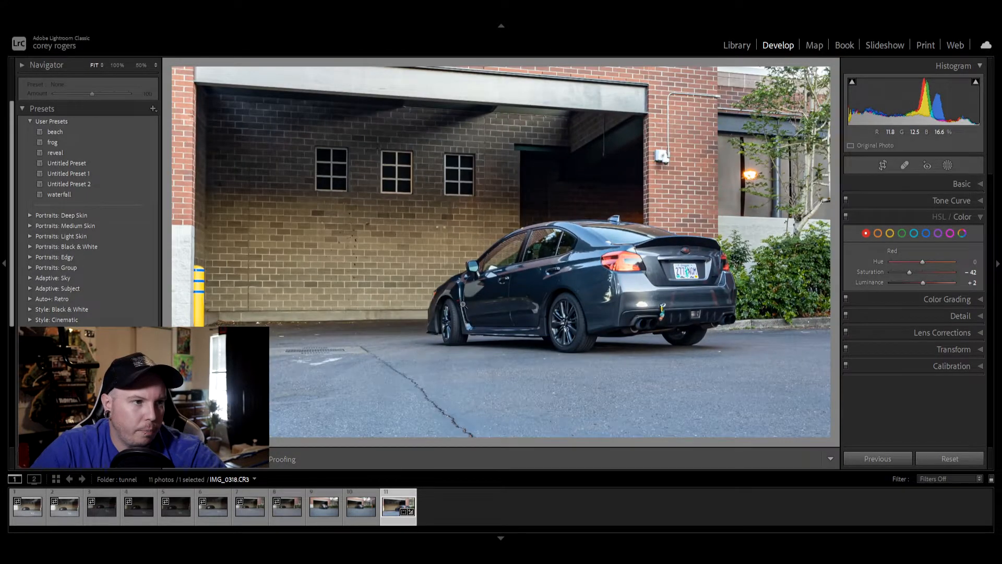
click(463, 305)
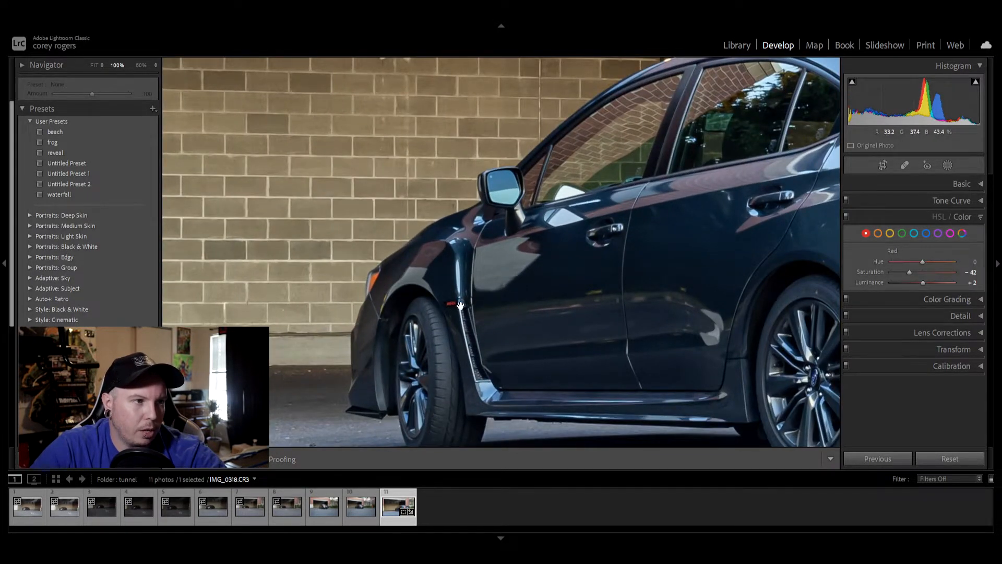
click(459, 305)
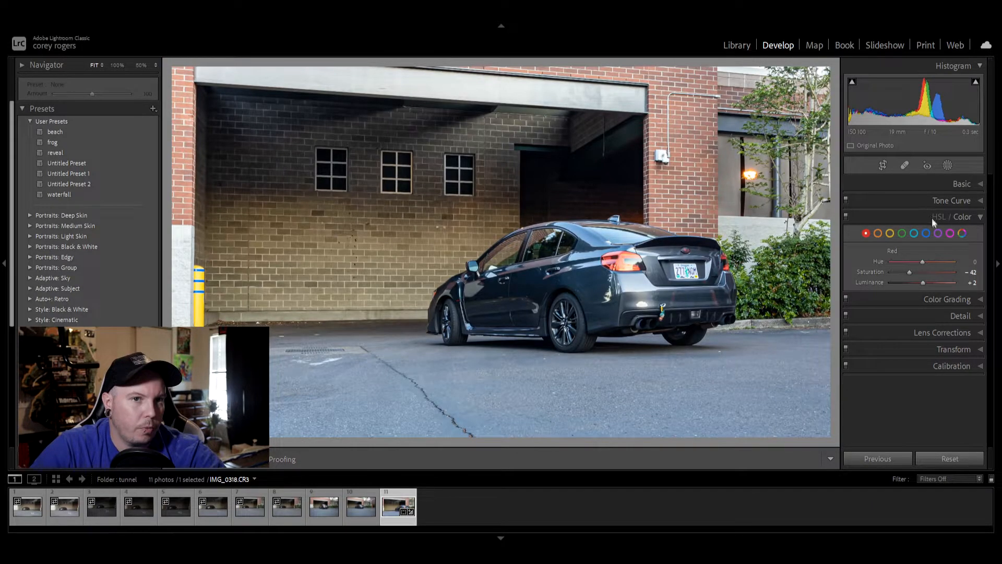
click(963, 216)
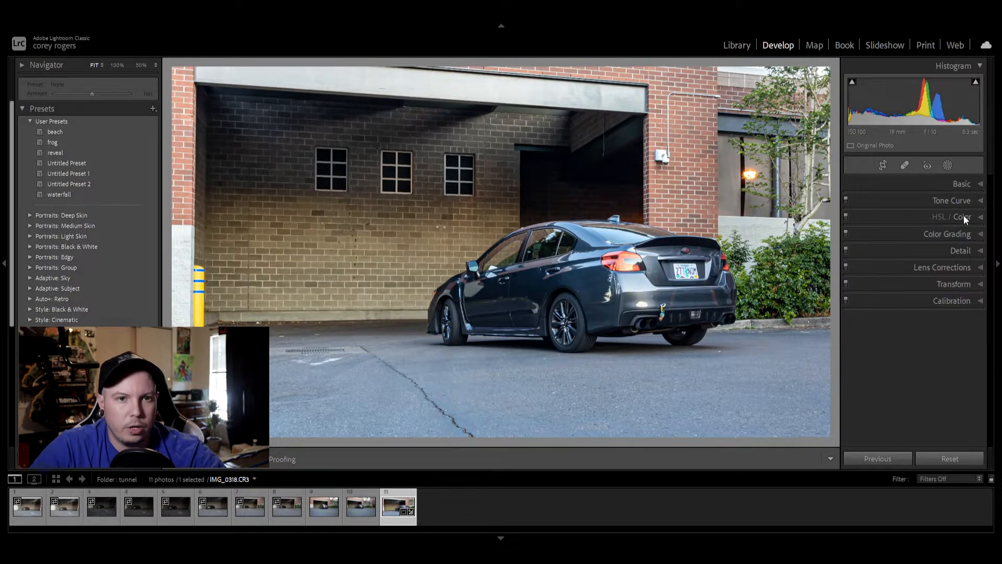
Set the Blue Primary Saturation in Calibration to +7 after trying values up to +100, inspecting the car's rear quarter at 100%.
click(958, 302)
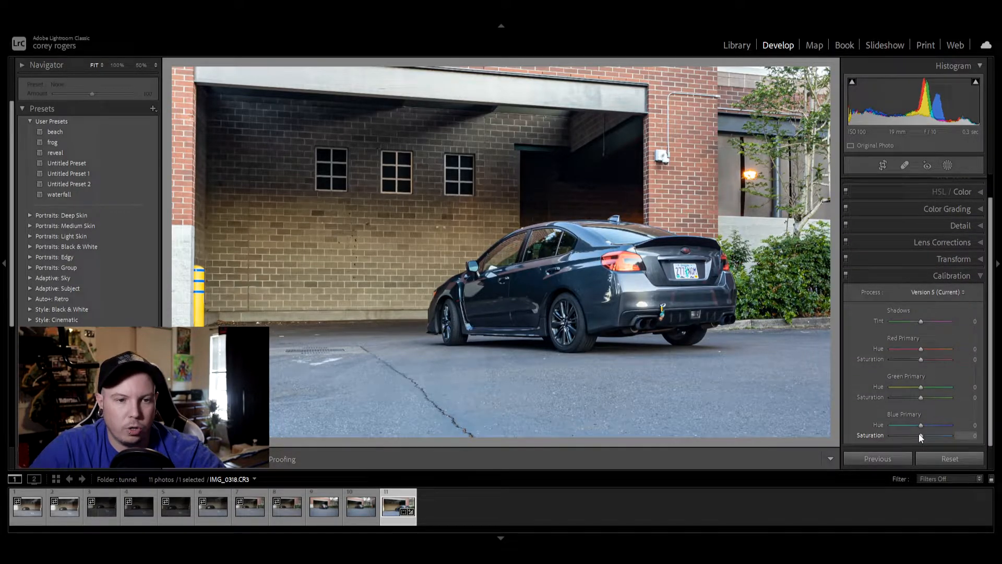
drag(922, 434, 950, 435)
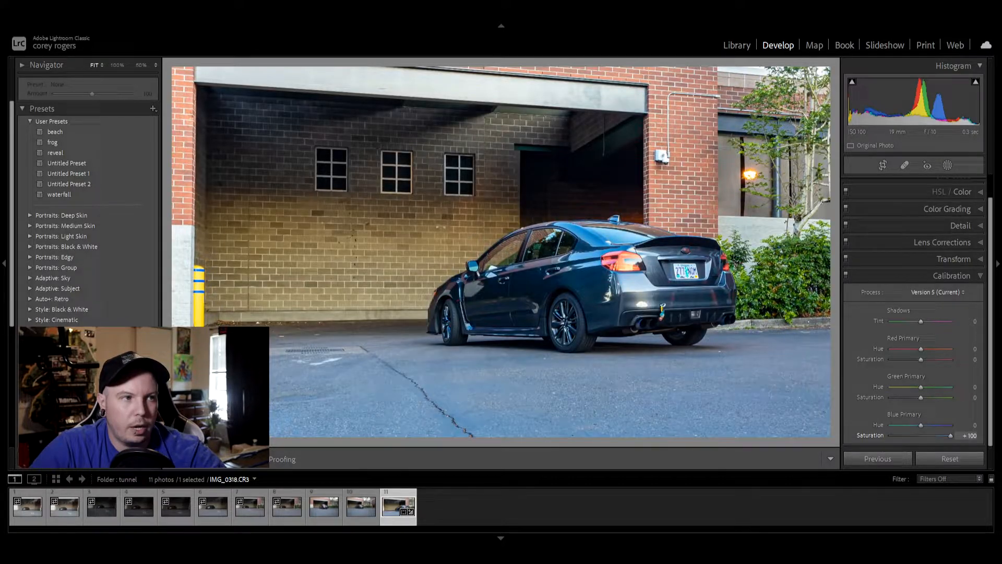
mouse_move(950, 437)
mouse_down()
mouse_move(851, 449)
mouse_move(936, 439)
mouse_up()
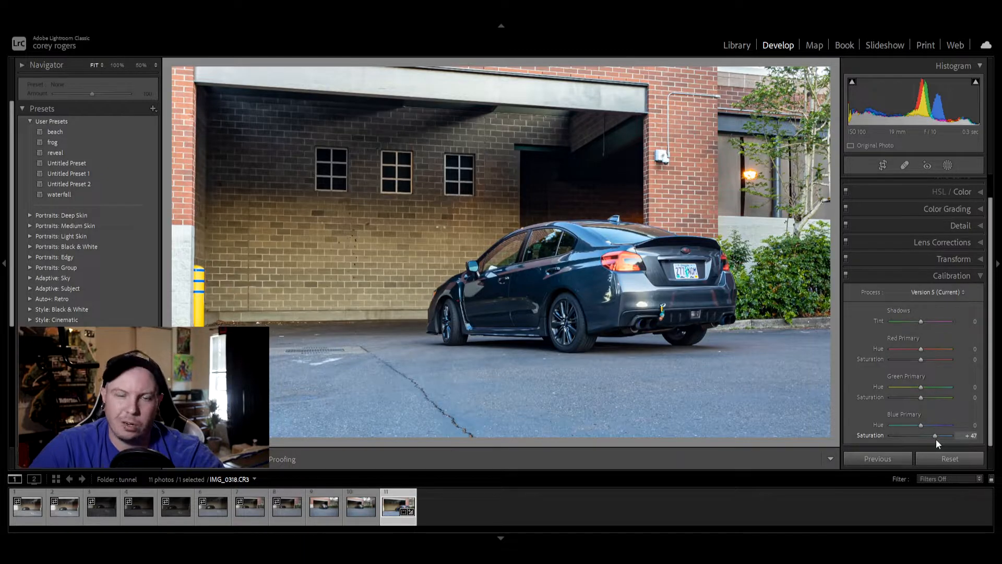
mouse_move(935, 440)
mouse_down()
mouse_move(870, 443)
mouse_move(941, 437)
mouse_move(923, 440)
mouse_up()
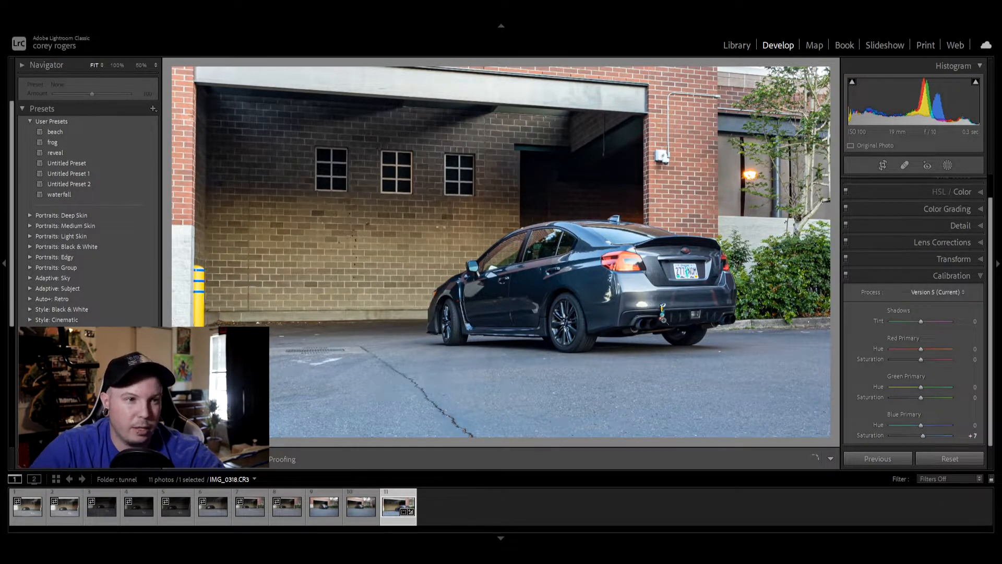
click(630, 285)
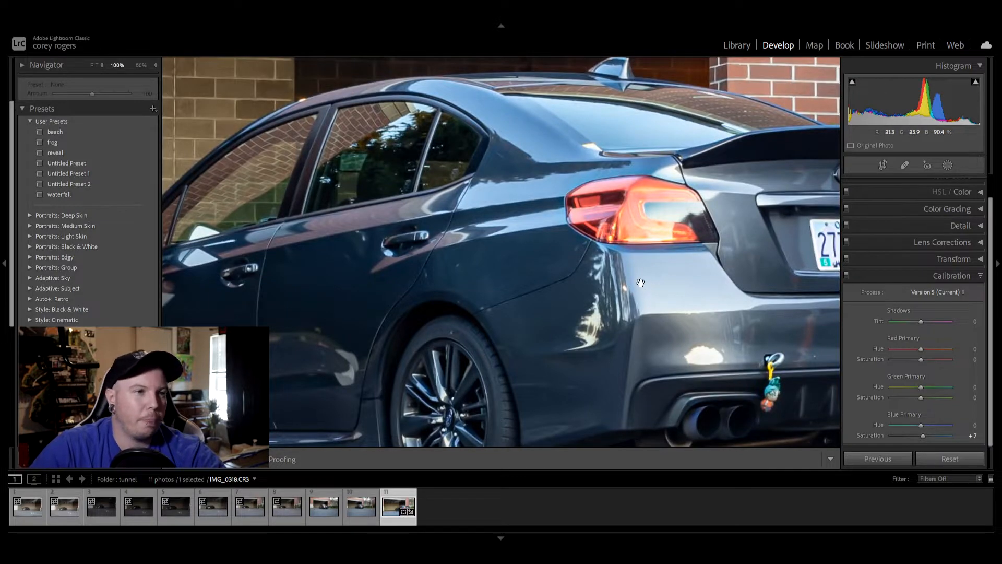
click(640, 301)
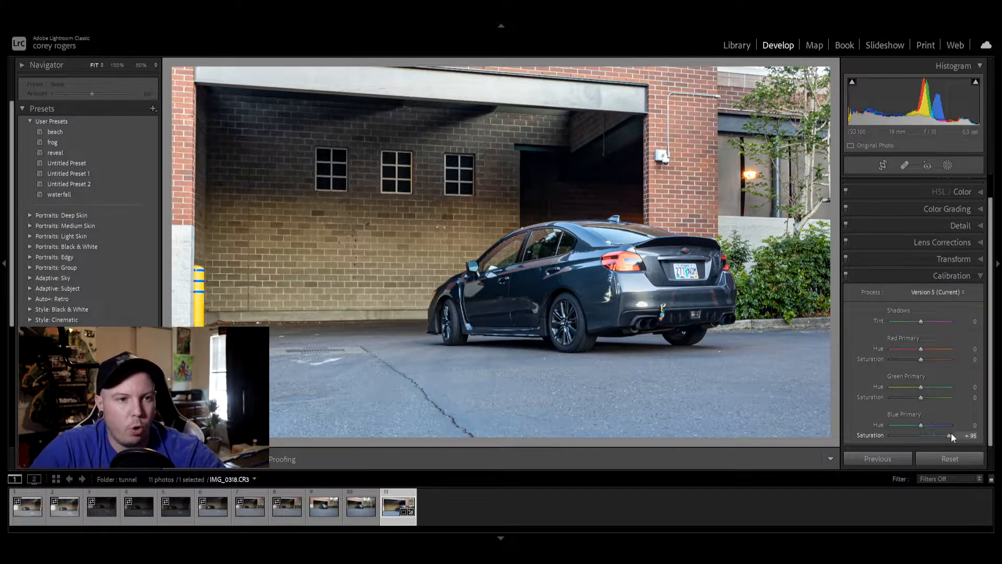
drag(950, 433, 951, 434)
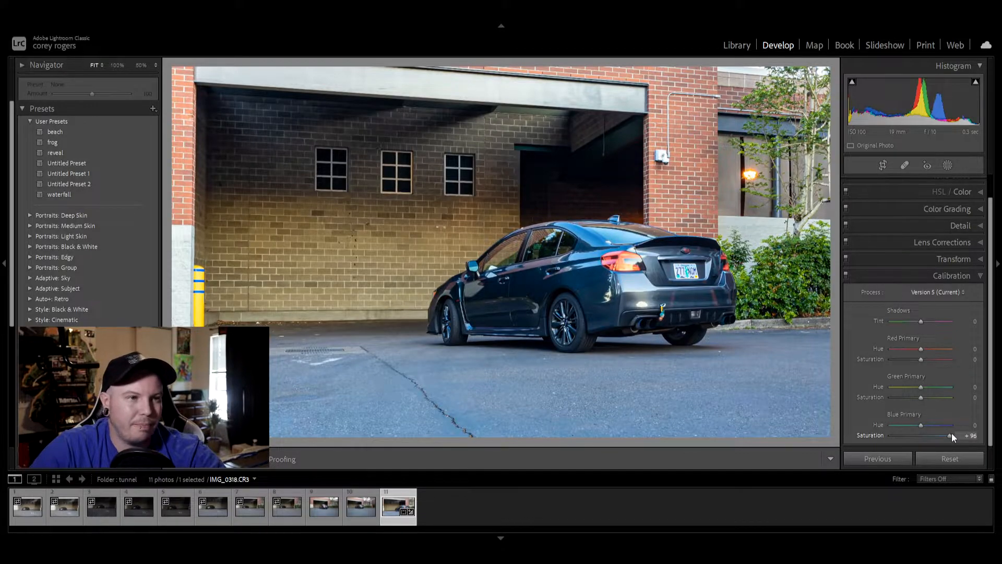
drag(951, 433, 925, 437)
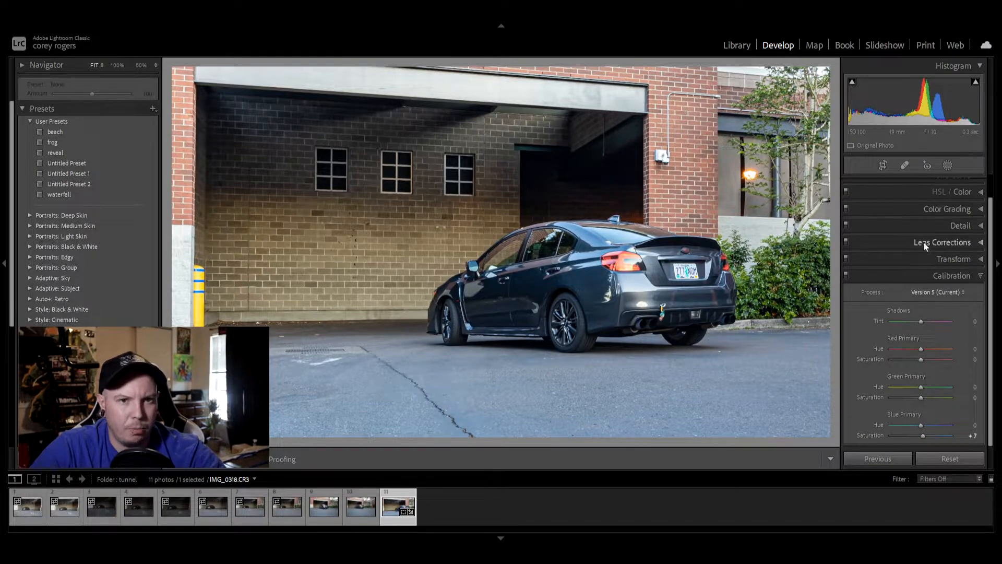
Try different Red Primary and Green Primary Saturation values in Calibration, and reset both to their defaults.
scroll(935, 250, up, 1)
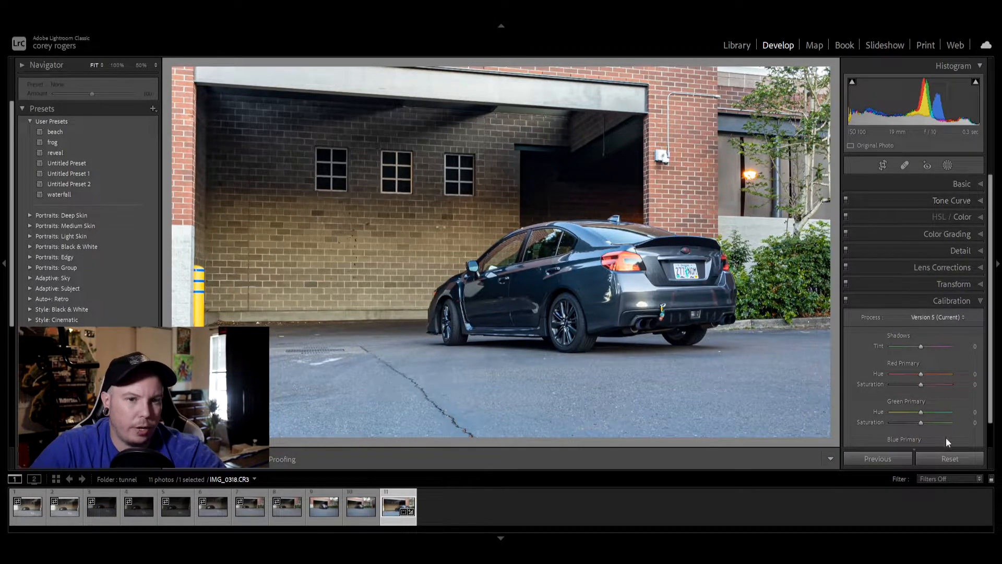
scroll(950, 412, down, 1)
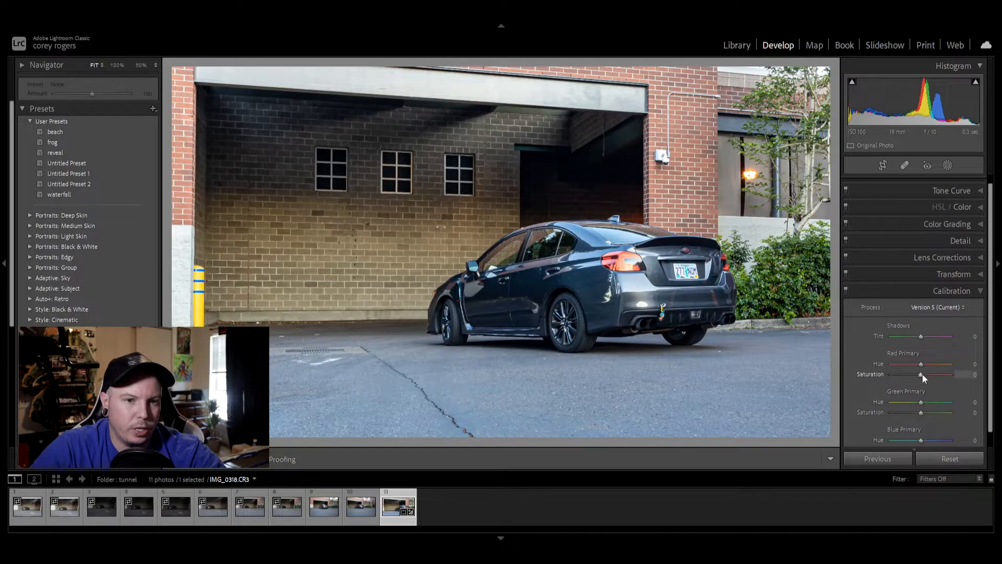
mouse_move(921, 373)
mouse_down()
mouse_move(859, 379)
mouse_move(928, 384)
mouse_move(920, 378)
mouse_up()
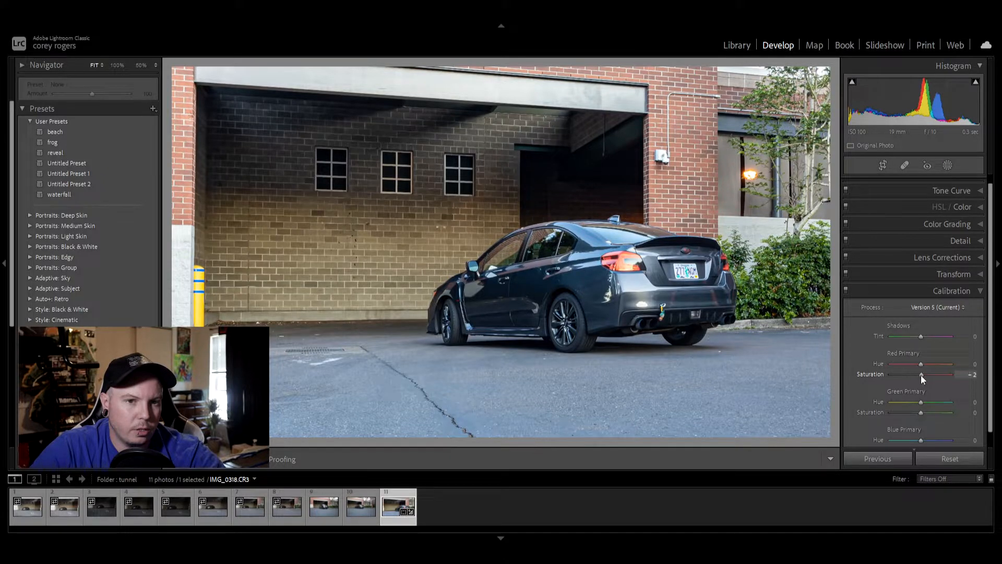
double_click(921, 375)
drag(921, 412, 827, 422)
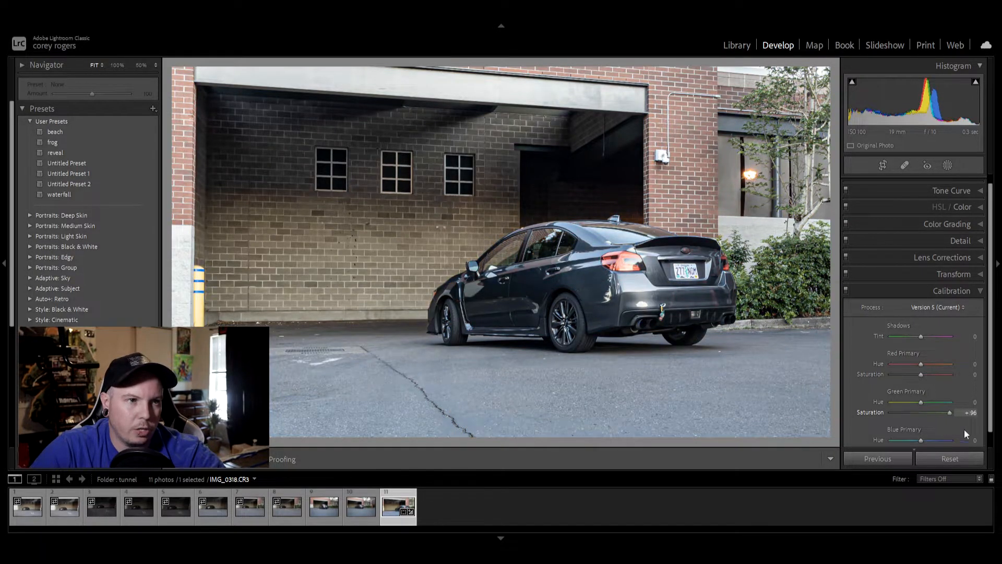
drag(926, 418, 921, 416)
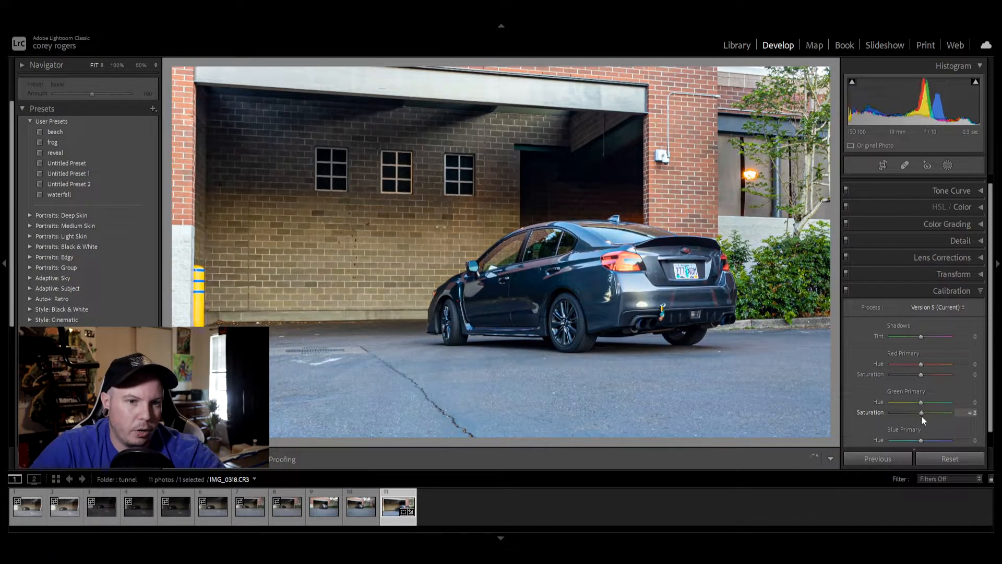
double_click(921, 415)
Open the Basic adjustments, try Vibrance at +18, and undo that change.
click(957, 190)
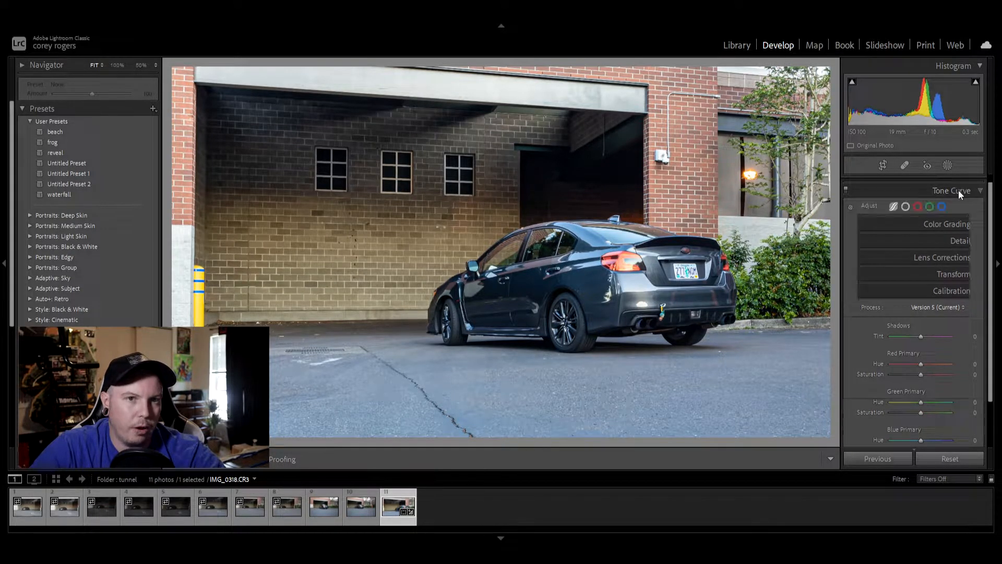
click(963, 184)
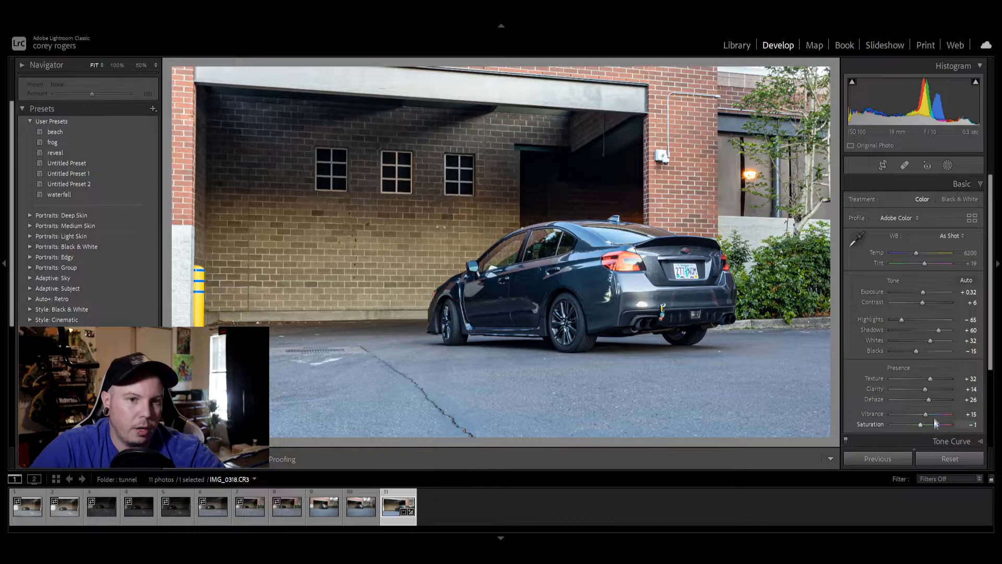
mouse_move(926, 414)
mouse_down()
mouse_move(962, 413)
mouse_move(861, 412)
mouse_move(968, 412)
mouse_move(927, 414)
mouse_up()
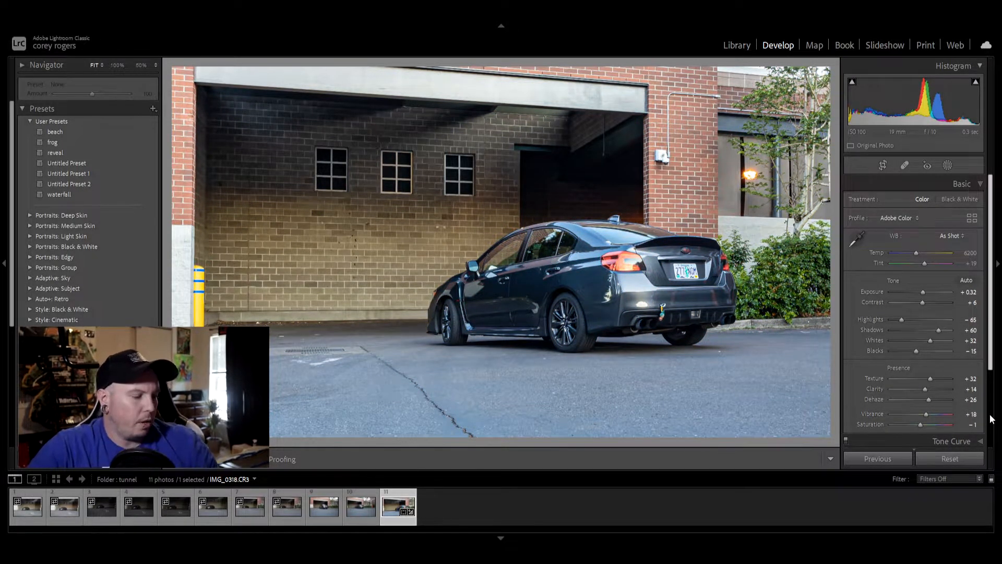
key(ctrl+z)
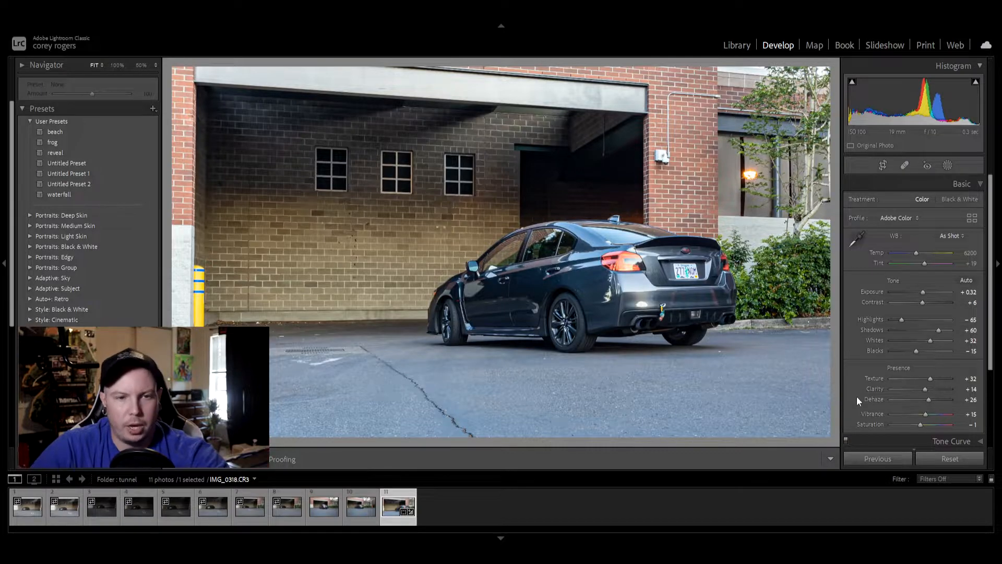
Set the overall Saturation in the Basic adjustments to +18 after trying +26, inspecting the orange wall light at 100%.
mouse_move(920, 424)
mouse_down()
mouse_move(944, 421)
mouse_move(868, 425)
mouse_move(922, 426)
mouse_up()
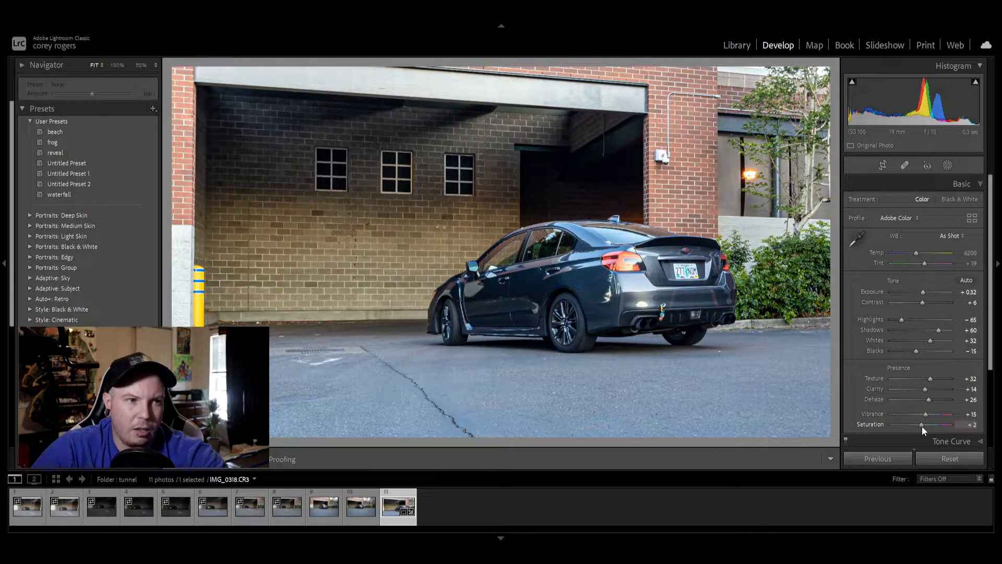
drag(923, 426, 929, 424)
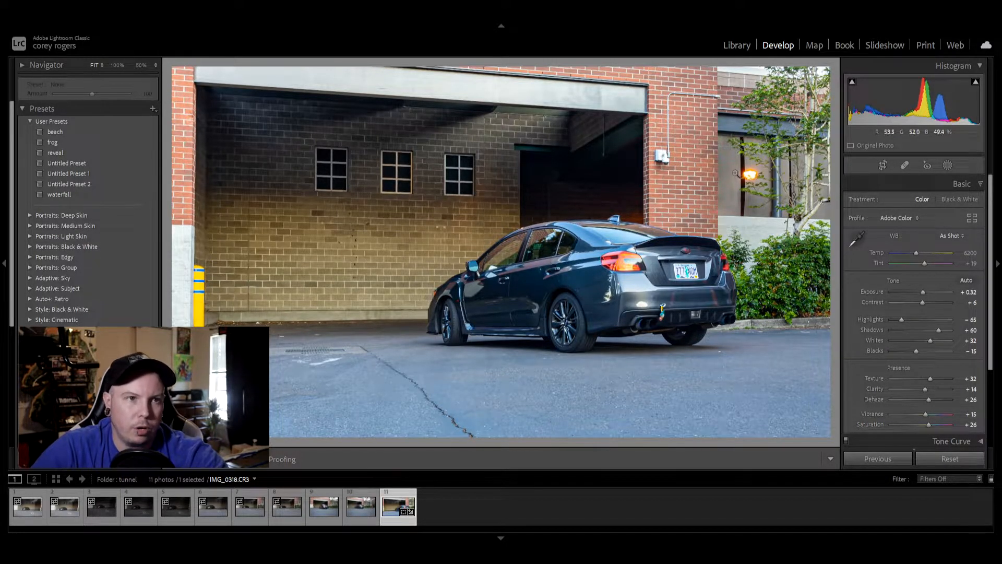
click(751, 178)
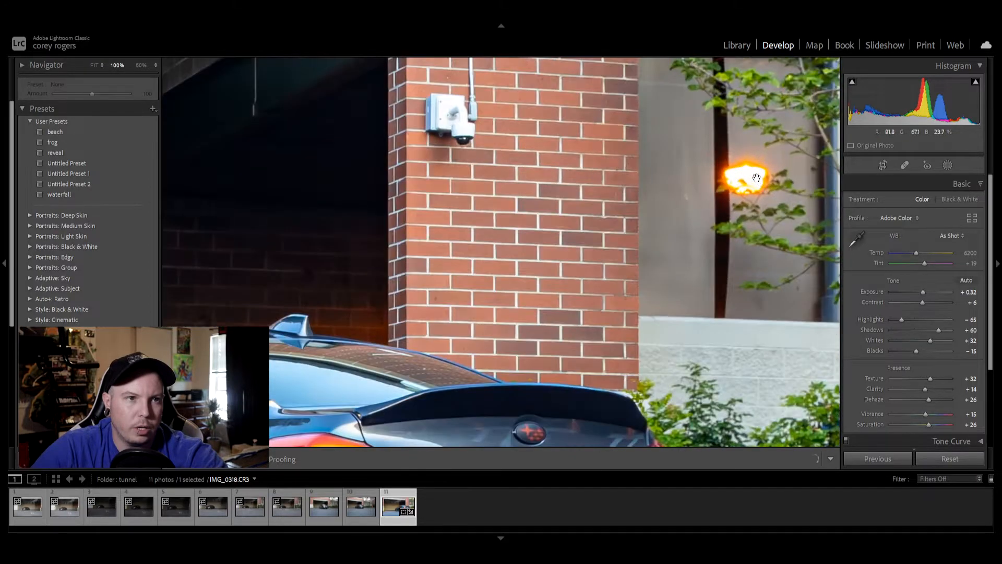
click(752, 178)
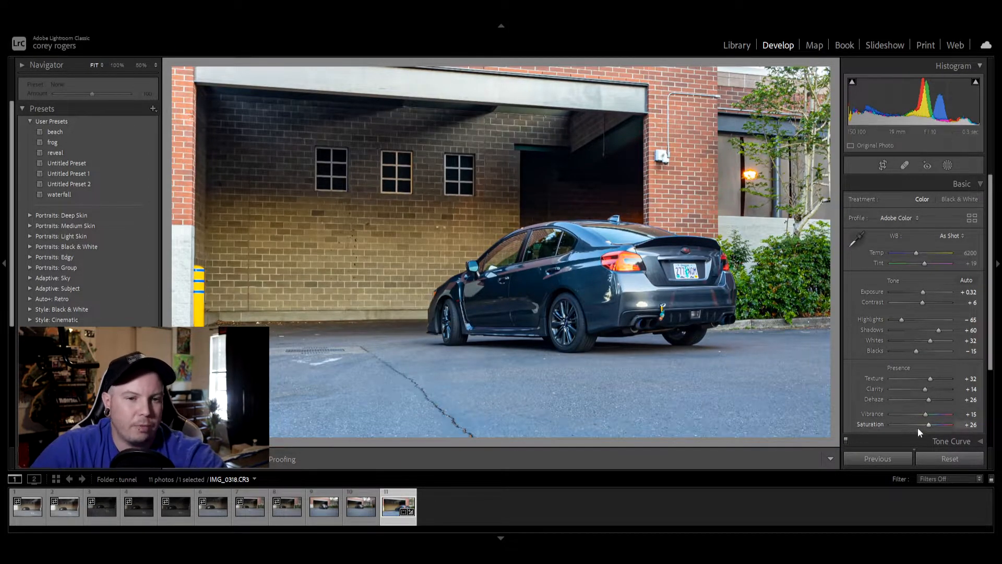
drag(928, 423, 925, 424)
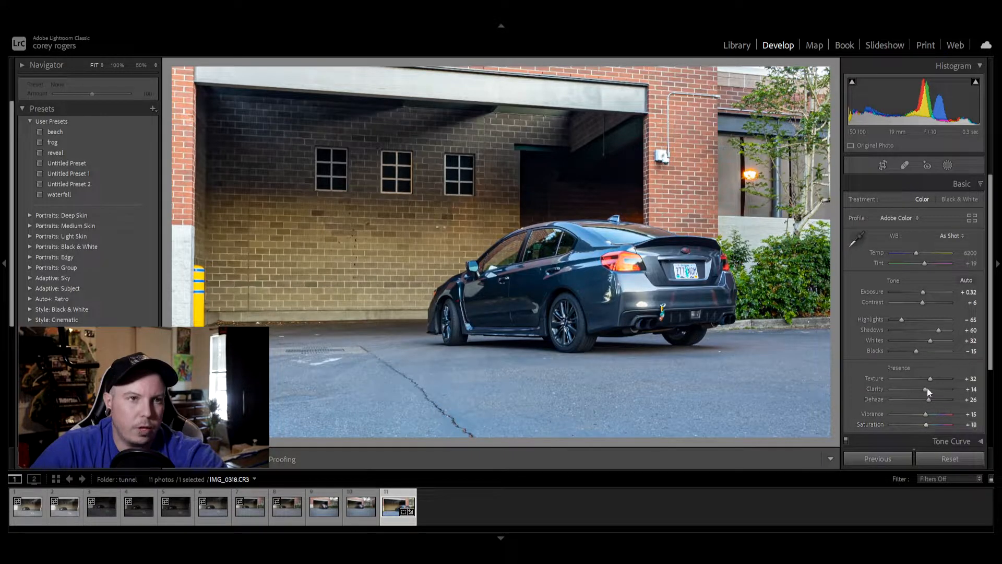
click(750, 179)
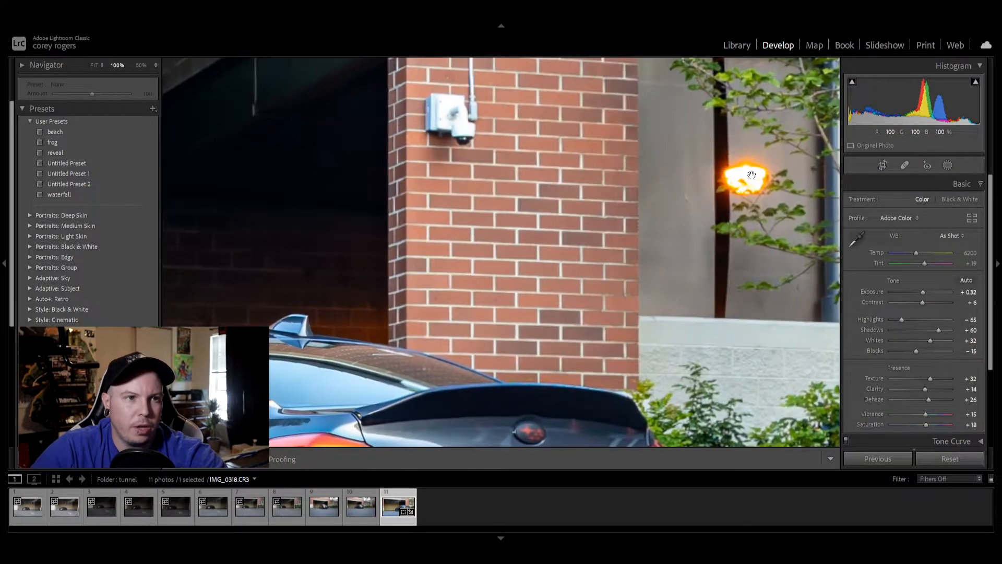
click(753, 177)
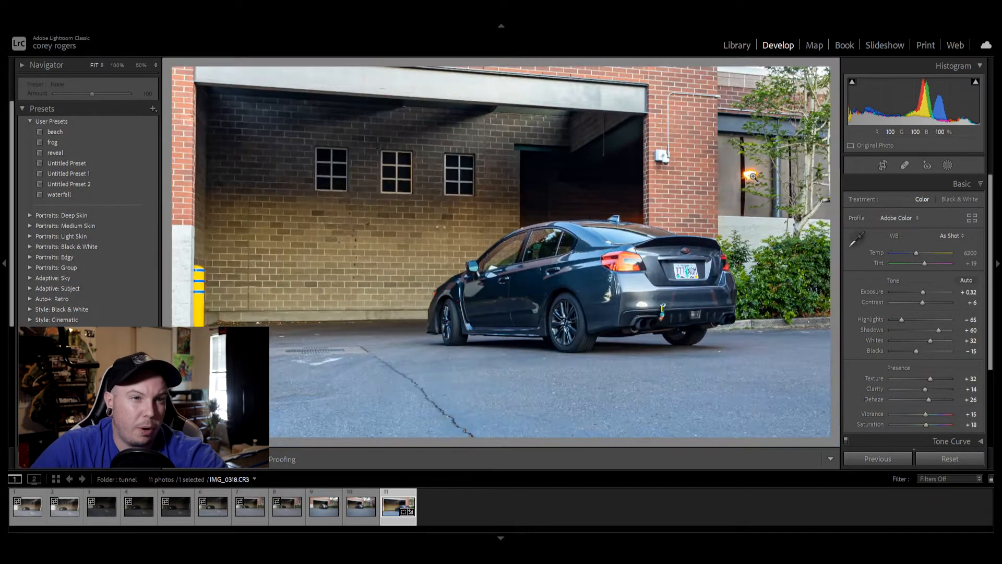
In the per-color HSL adjustments, set orange Saturation to −18 after trying −58, and orange Luminance to +2.
click(965, 182)
click(968, 215)
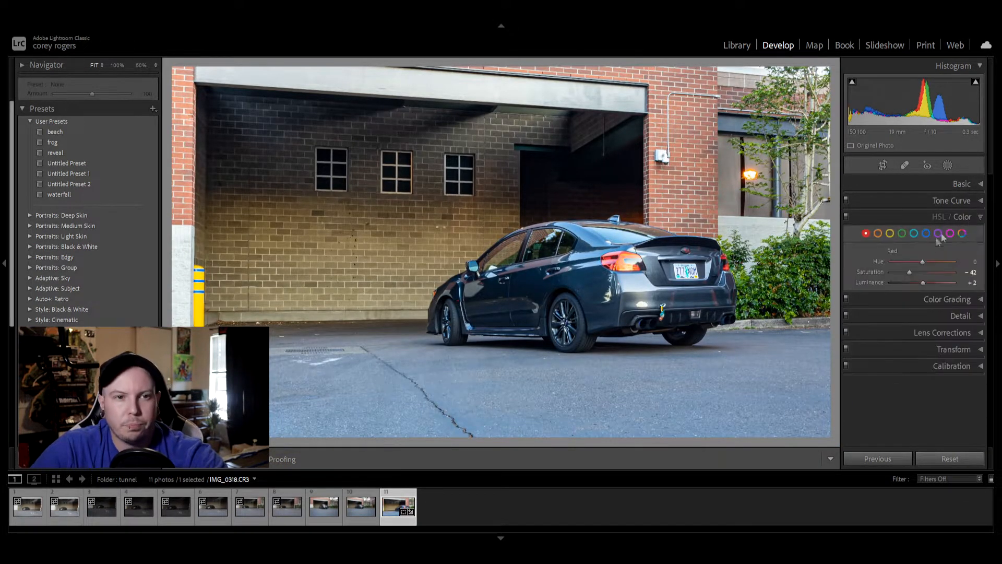
click(879, 235)
drag(923, 275, 914, 276)
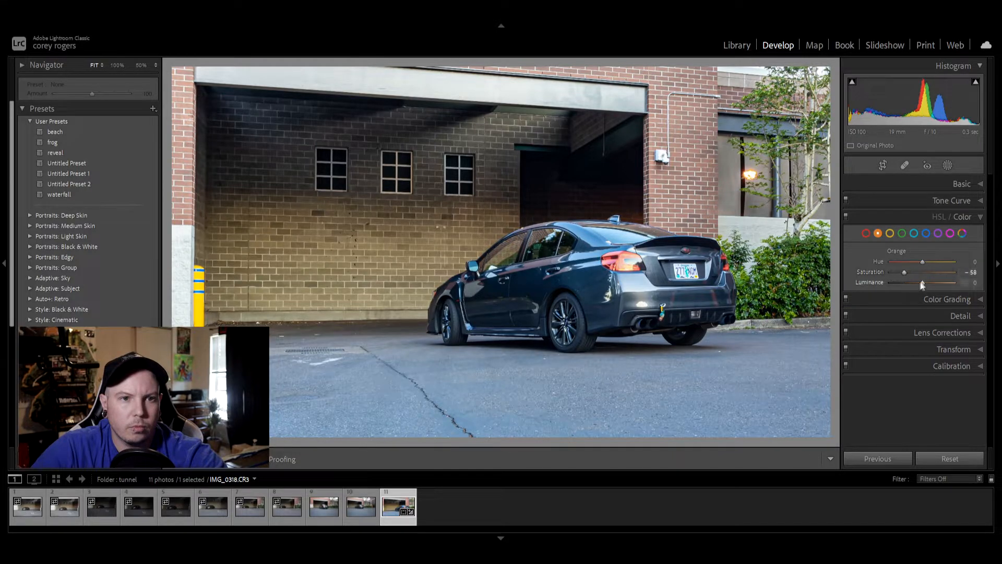
mouse_move(909, 283)
mouse_down()
mouse_move(969, 287)
mouse_move(877, 287)
mouse_move(924, 290)
mouse_up()
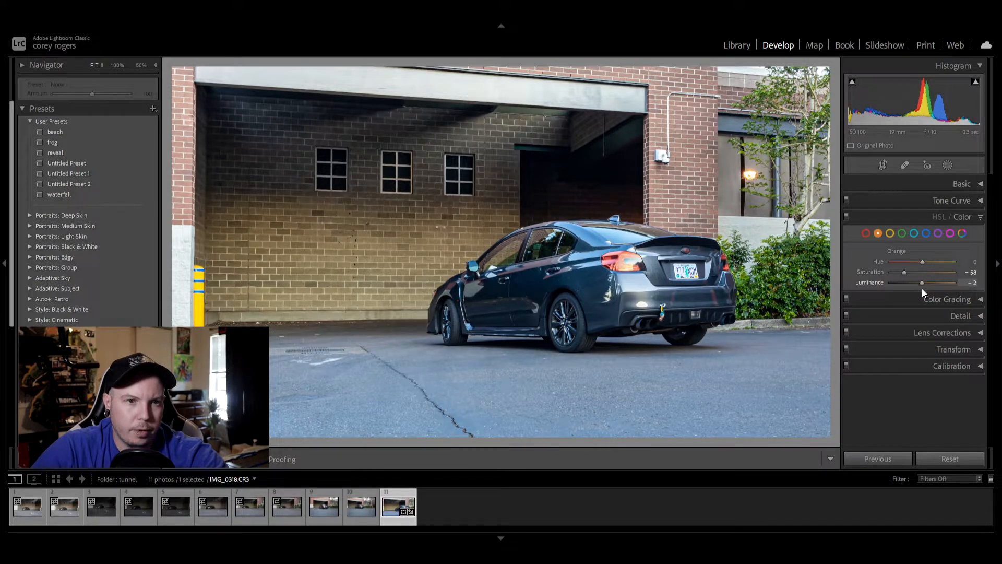
drag(922, 289, 908, 274)
mouse_move(917, 277)
mouse_down()
mouse_move(935, 277)
mouse_move(902, 279)
mouse_move(934, 279)
mouse_move(908, 281)
mouse_move(922, 280)
mouse_up()
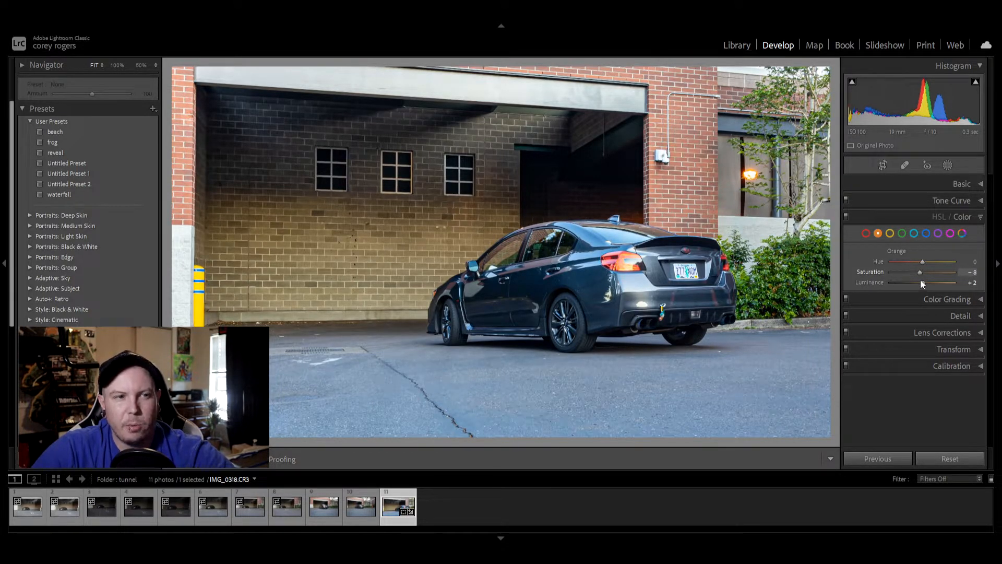
drag(920, 280, 910, 280)
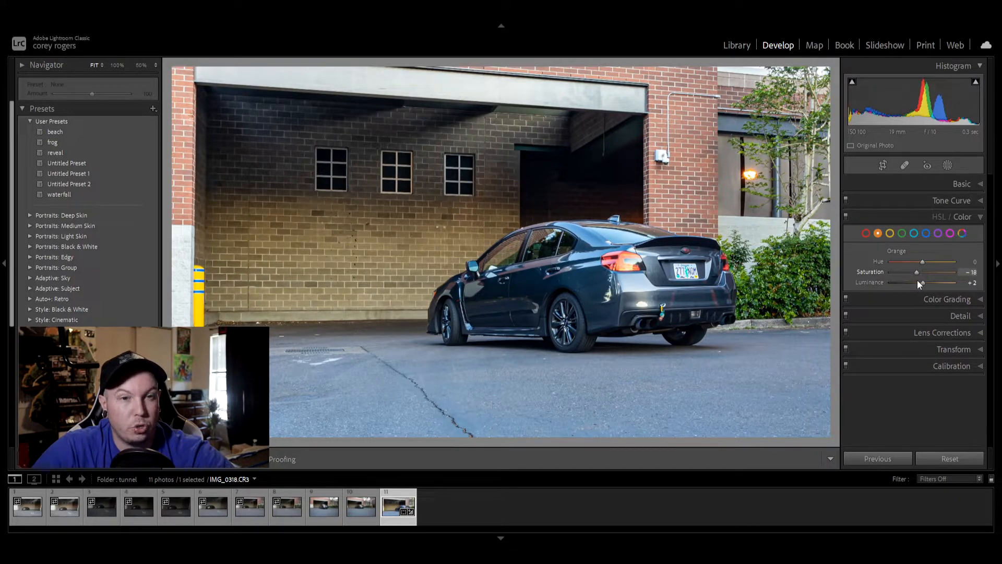
Set yellow Saturation to −12 in the per-color adjustments and inspect the wall light beside the brick pillar at 100%.
click(890, 233)
mouse_move(922, 273)
mouse_down()
mouse_move(900, 270)
mouse_move(941, 273)
mouse_move(896, 277)
mouse_move(919, 280)
mouse_up()
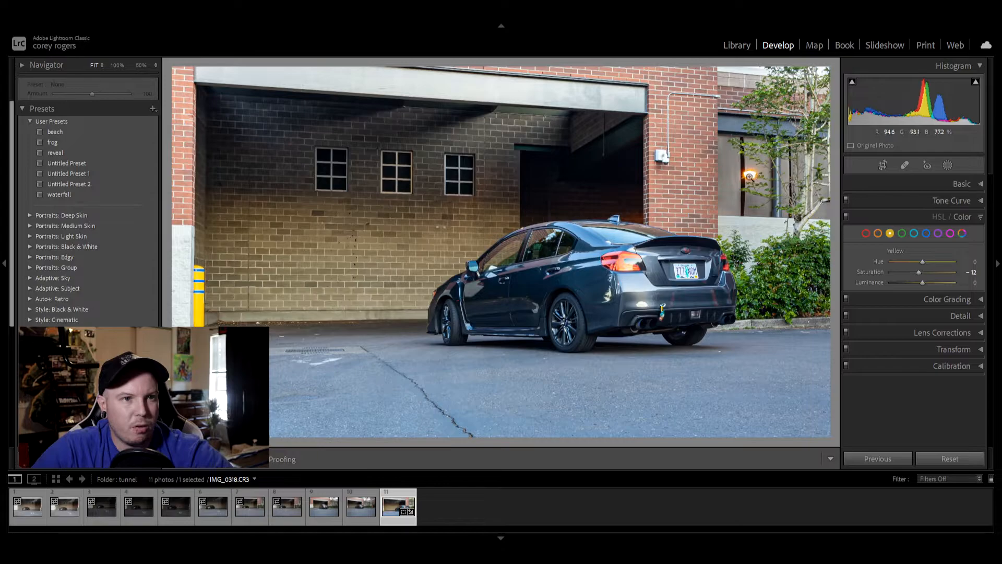
mouse_move(915, 269)
mouse_down()
mouse_move(897, 274)
mouse_move(919, 272)
mouse_move(917, 279)
mouse_up()
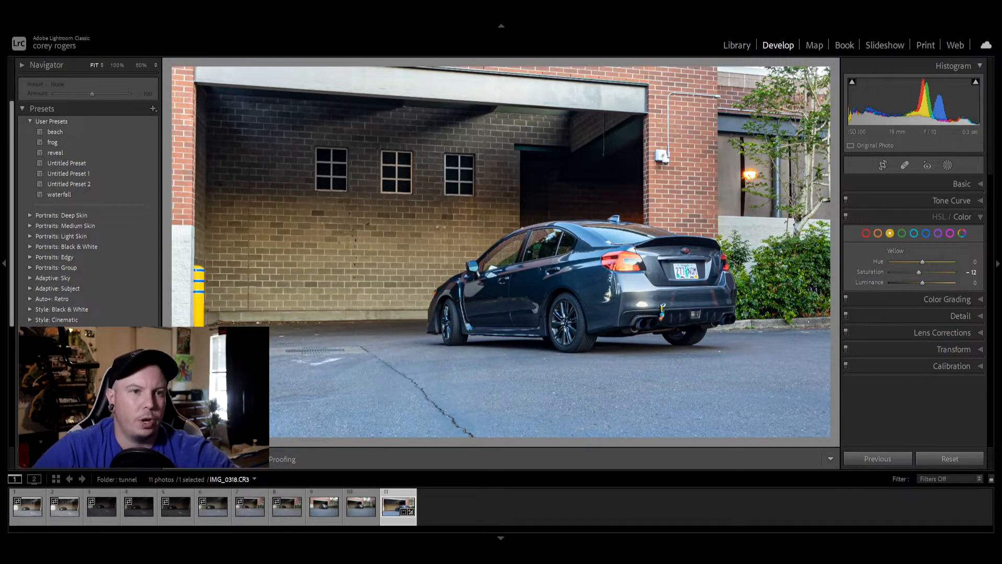
click(748, 176)
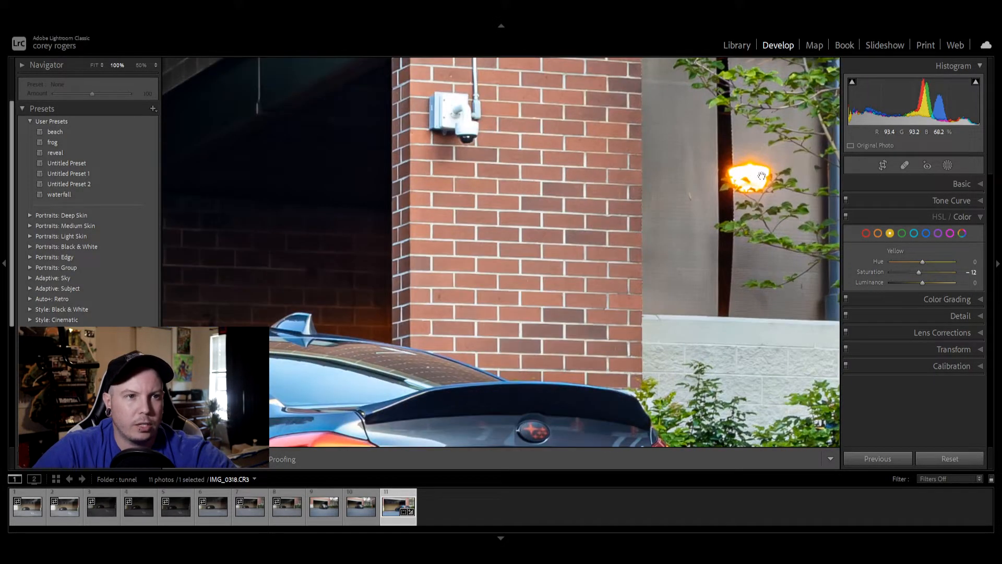
click(763, 177)
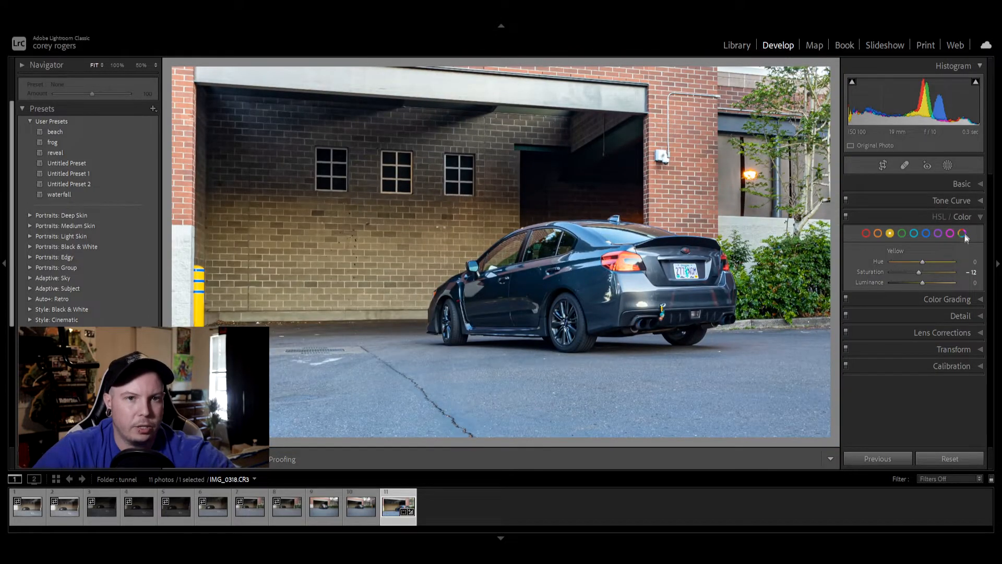
Open the parametric Tone Curve and set its Highlights region to −39.
click(960, 200)
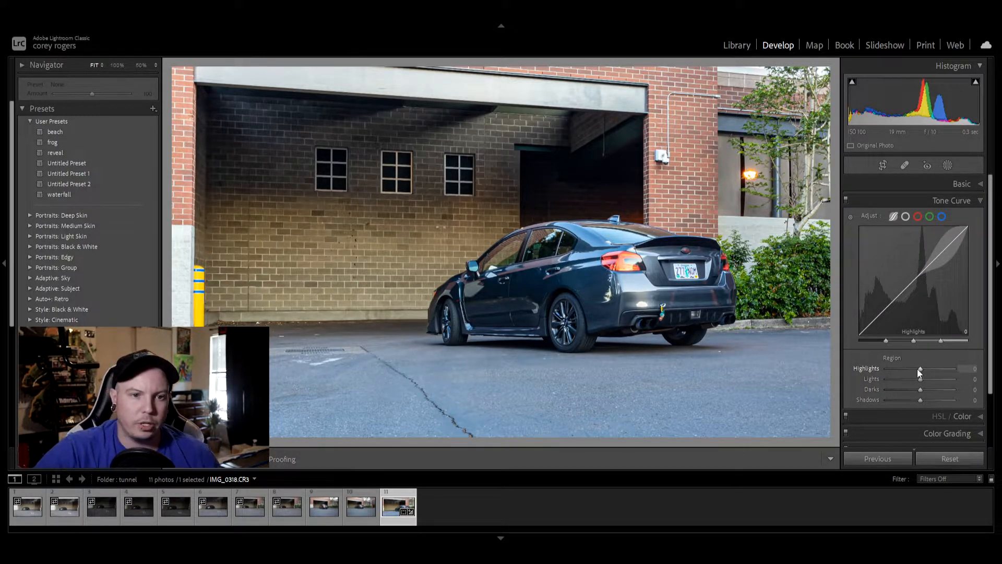
mouse_move(921, 370)
mouse_down()
mouse_move(900, 371)
mouse_move(985, 372)
mouse_move(861, 379)
mouse_move(937, 370)
mouse_move(909, 377)
mouse_up()
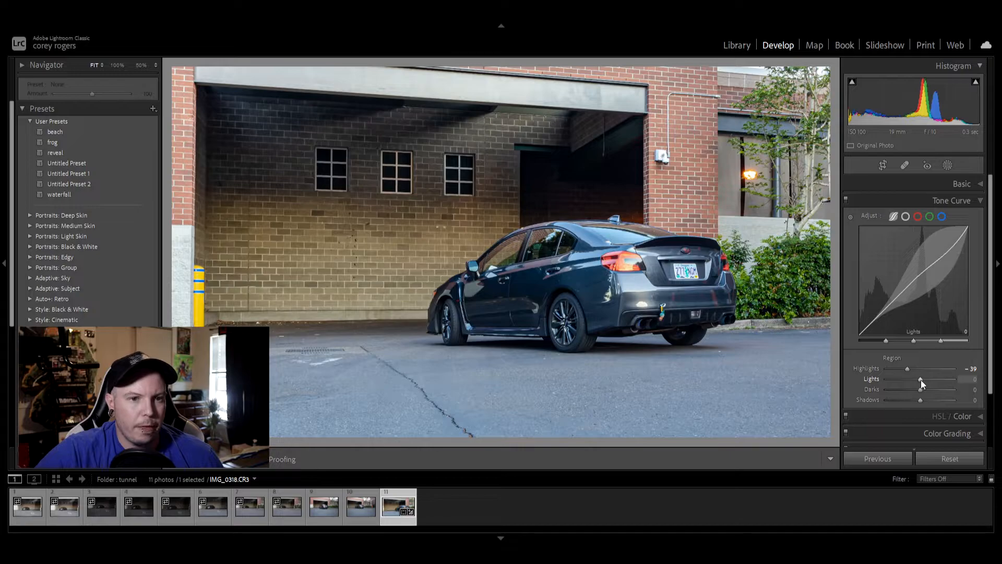
In the parametric Tone Curve, set Lights to −67 and Darks to +31, and adjust the Shadows region.
drag(919, 379, 899, 381)
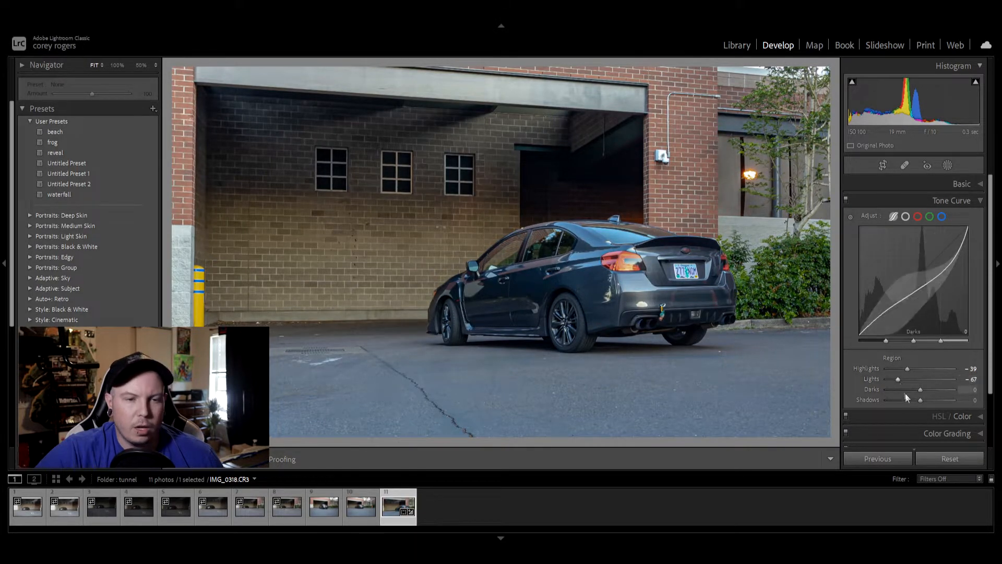
drag(920, 390, 929, 390)
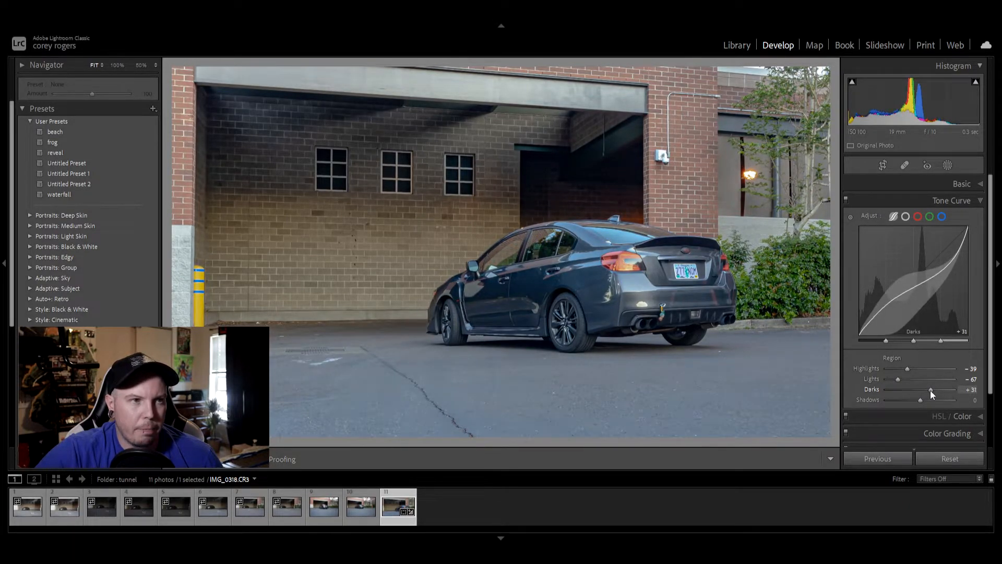
drag(920, 400, 907, 380)
In the Basic tone adjustments, set Highlights to −46 and Shadows to +19.
click(960, 185)
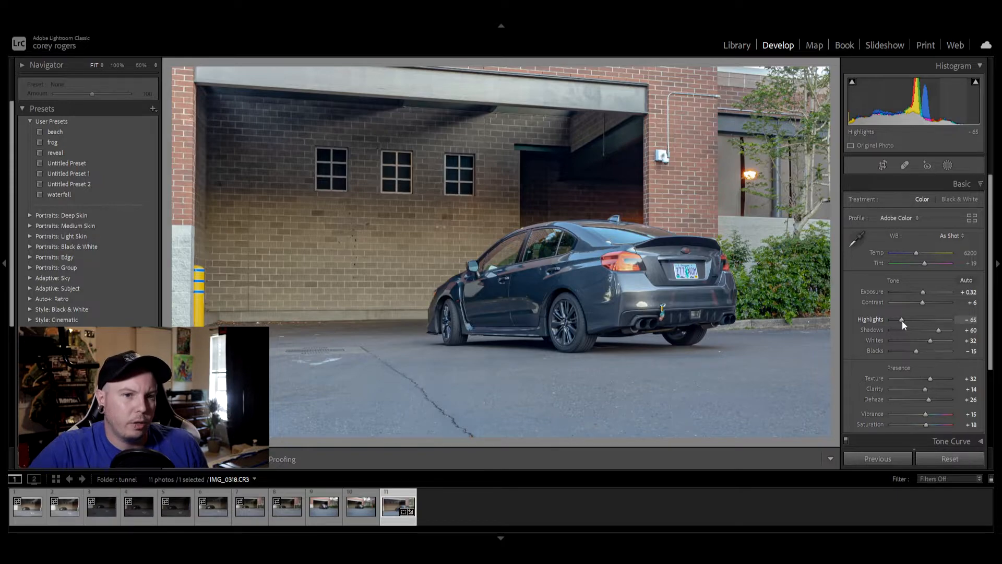
mouse_move(905, 321)
mouse_down()
mouse_move(924, 321)
mouse_move(910, 322)
mouse_up()
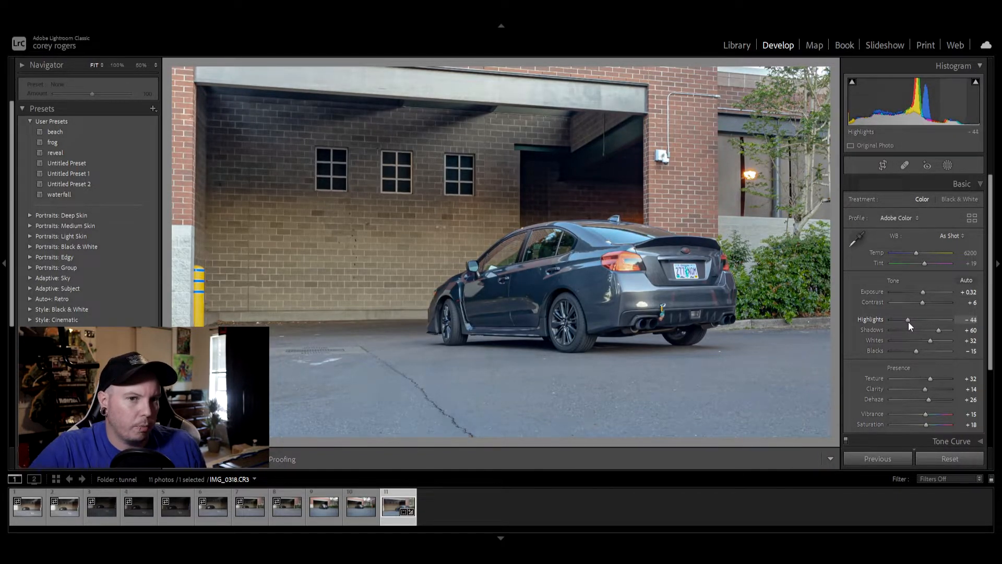
mouse_move(938, 333)
mouse_down()
mouse_move(872, 337)
mouse_move(938, 335)
mouse_move(909, 334)
mouse_move(934, 330)
mouse_move(926, 331)
mouse_up()
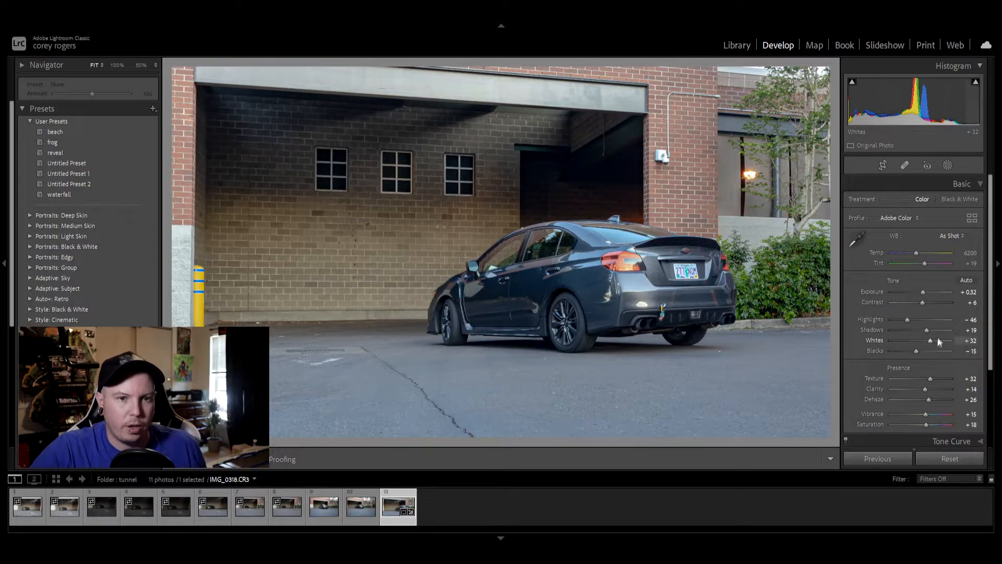
Set Whites to −23 after trying +100 and Blacks to −21, inspecting the car's rear at 100%.
mouse_move(931, 339)
mouse_down()
mouse_move(873, 338)
mouse_move(949, 331)
mouse_move(904, 334)
mouse_move(951, 340)
mouse_up()
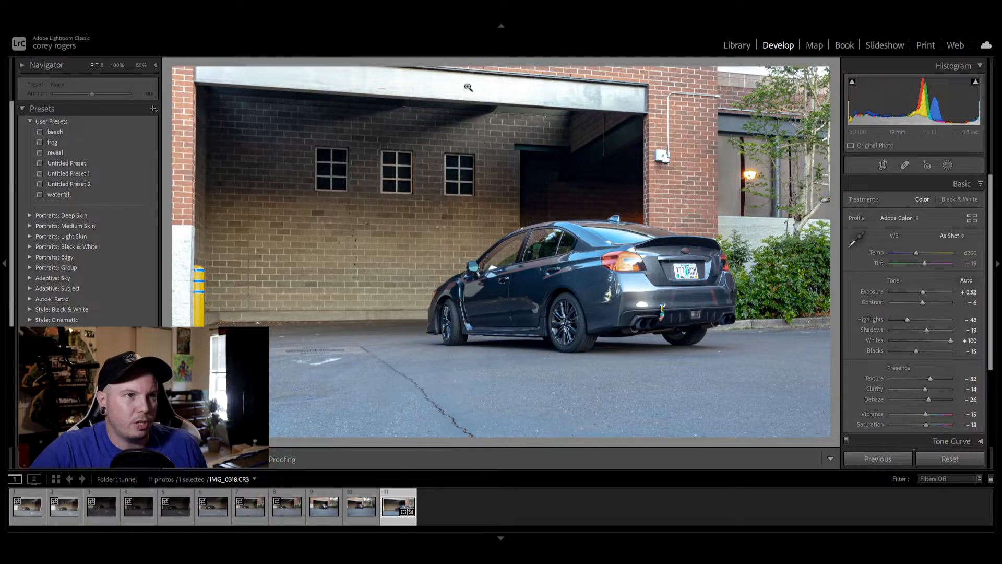
drag(953, 343, 915, 340)
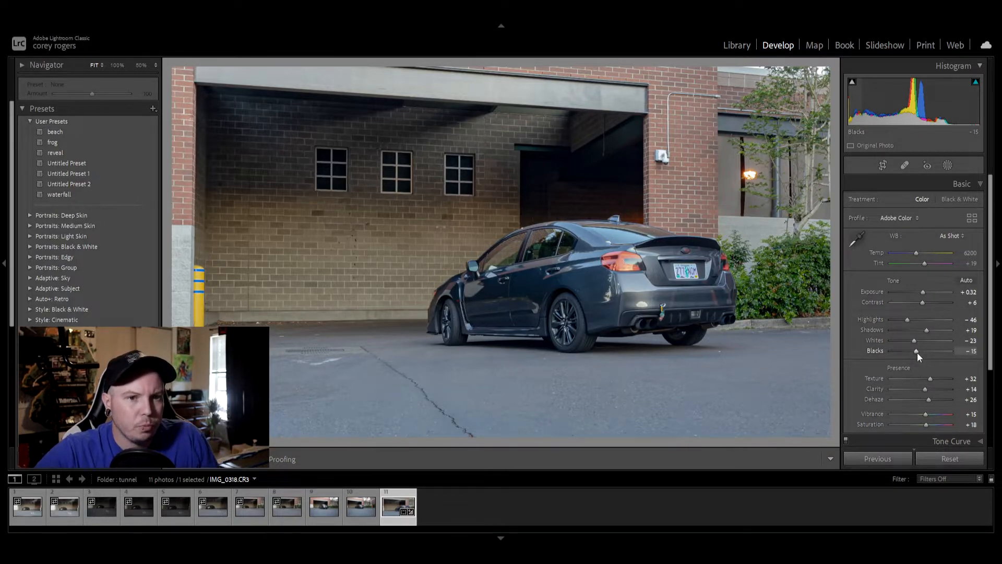
mouse_move(919, 351)
mouse_down()
mouse_move(942, 348)
mouse_move(917, 352)
mouse_up()
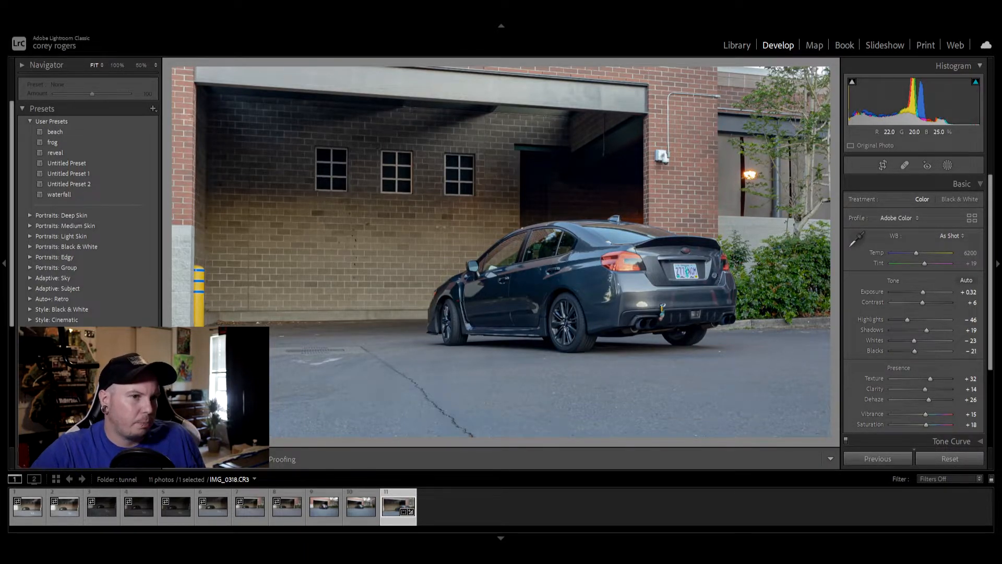
click(717, 277)
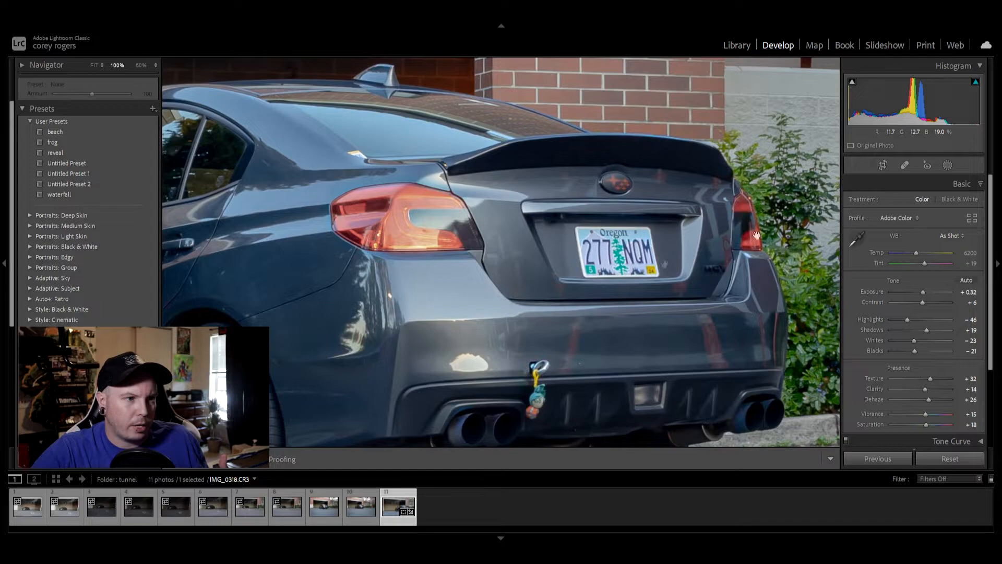
click(588, 267)
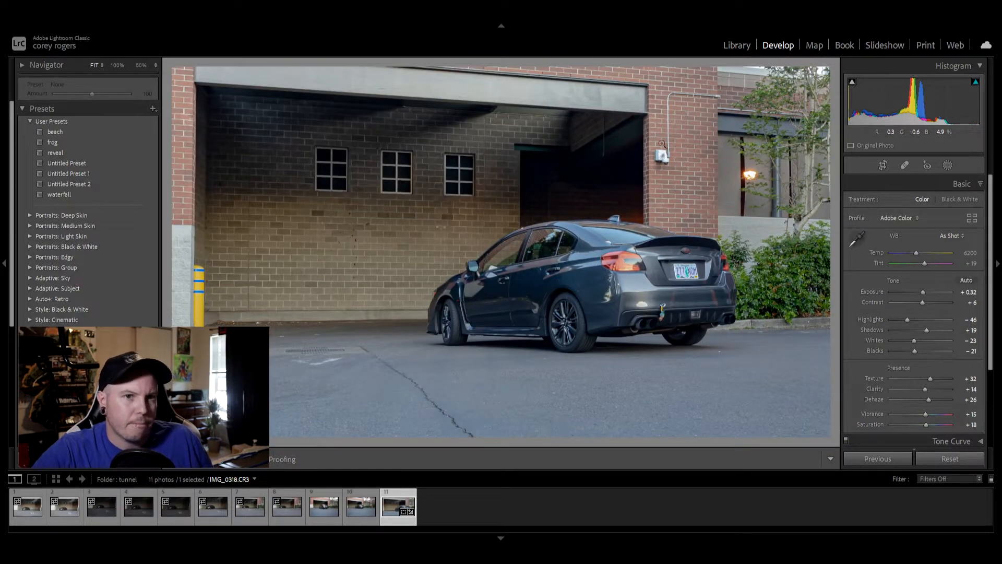
Raise Exposure to +0.44 and Contrast to +26, inspecting the car at 100% and returning to the fitted view.
drag(922, 292, 928, 304)
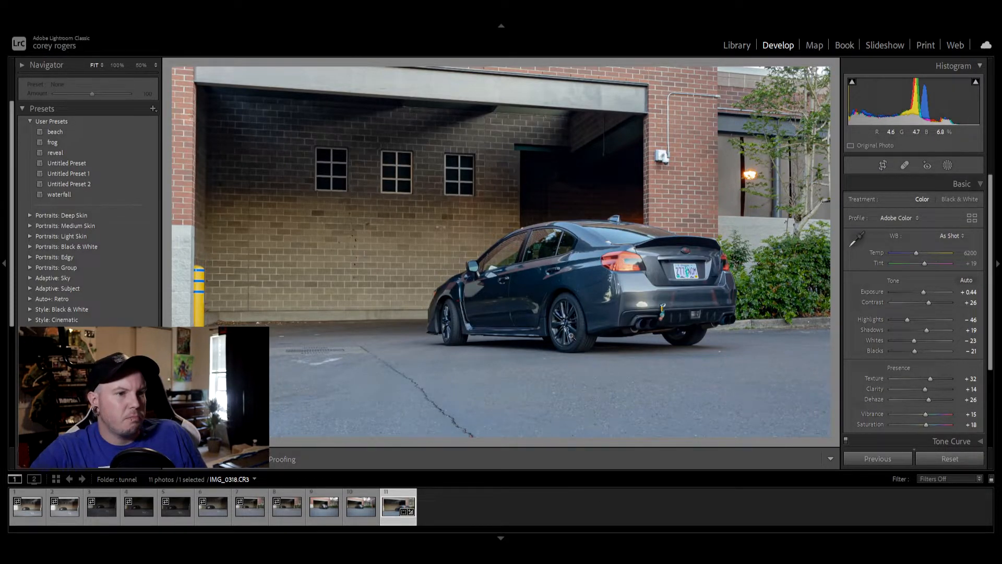
click(587, 341)
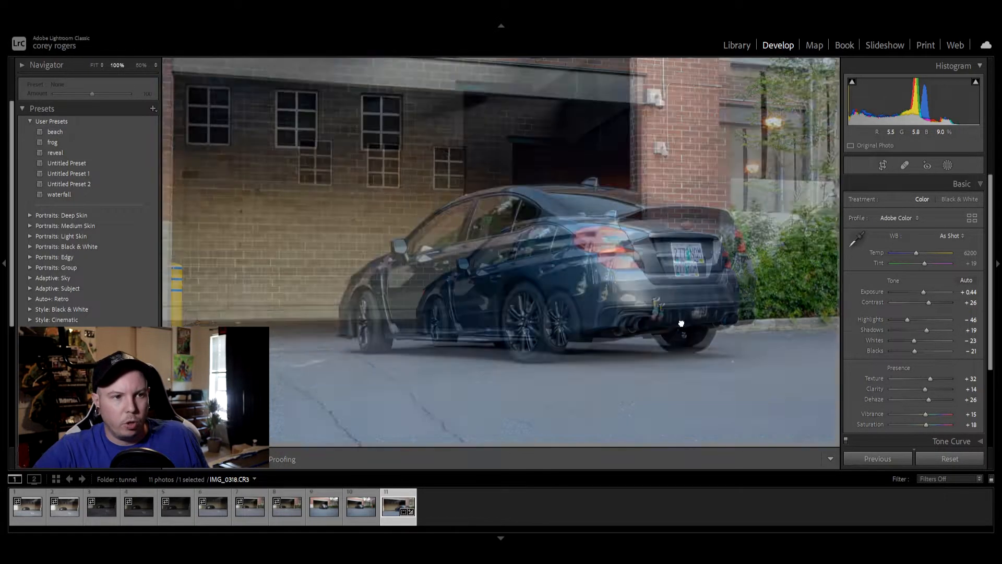
click(528, 306)
click(495, 293)
click(501, 298)
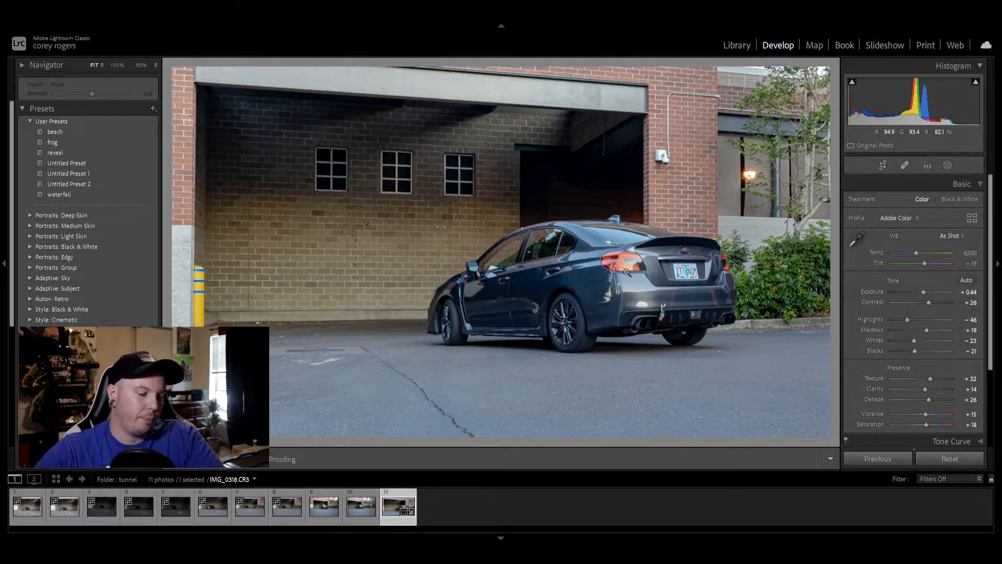
Hide the filmstrip and both side panels to enlarge the edited photo.
click(501, 538)
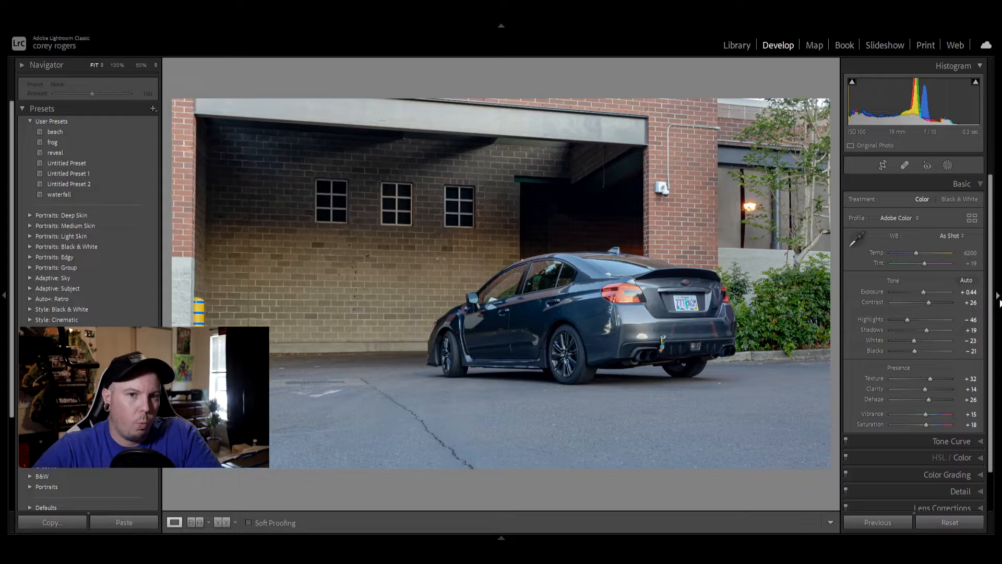
click(999, 297)
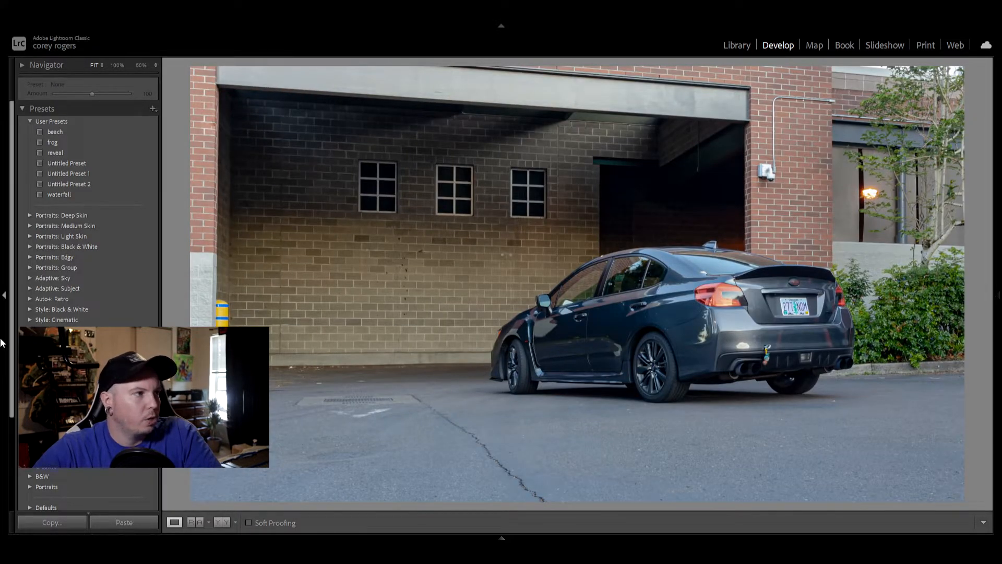
click(4, 297)
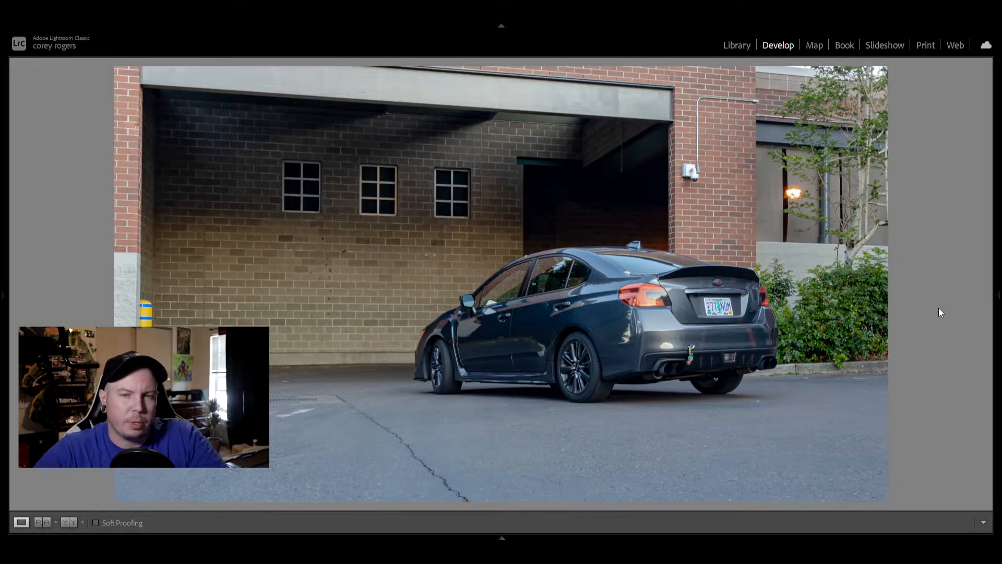
Compare the edited car photo with its Before version by switching repeatedly between the two views.
key(backslash)
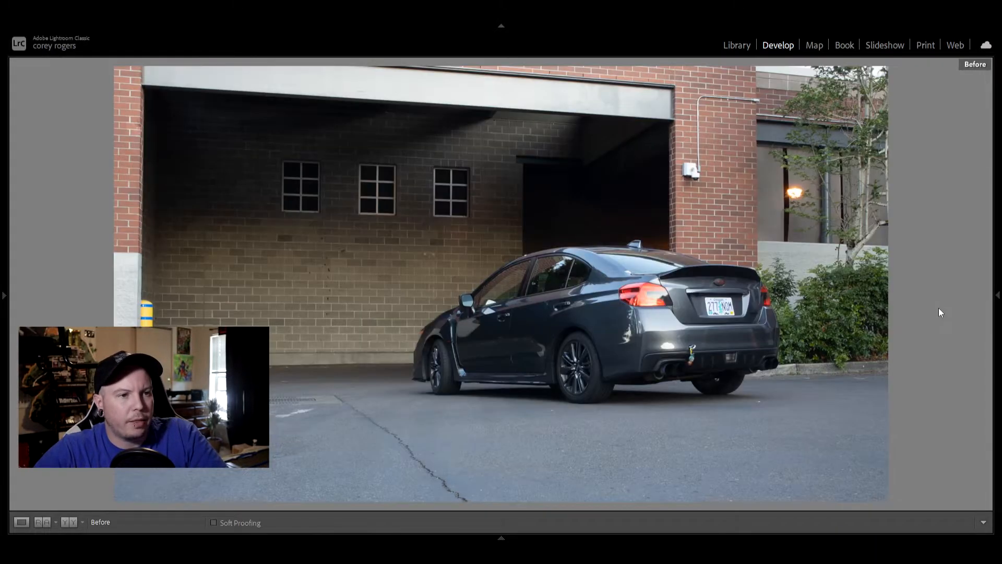
key(backslash)
key(backslash)
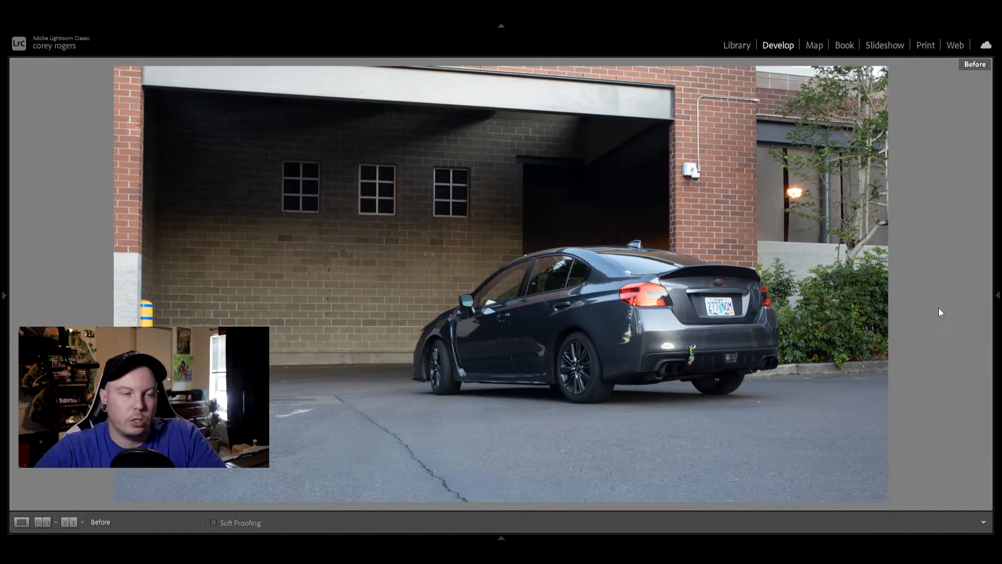
key(backslash)
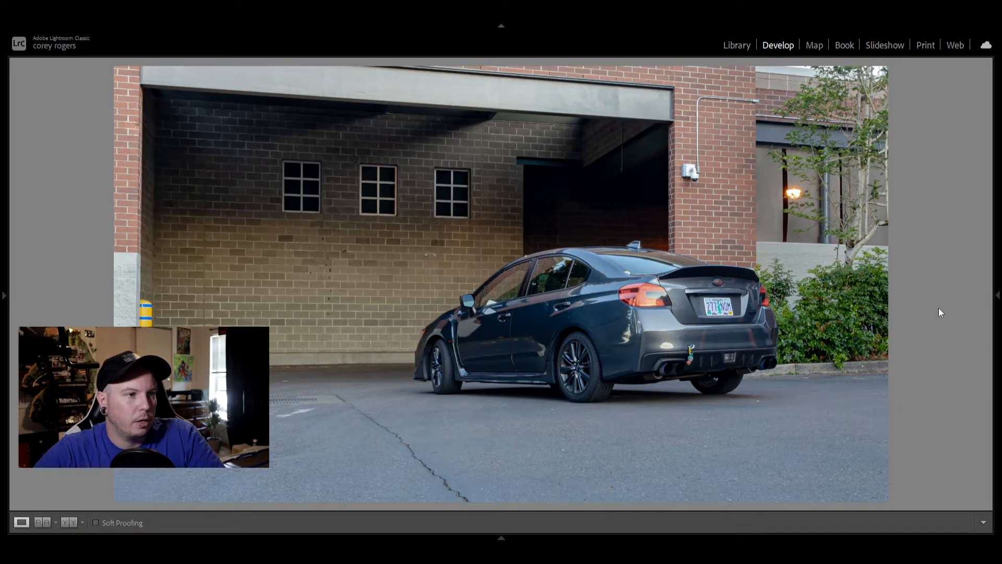
key(backslash)
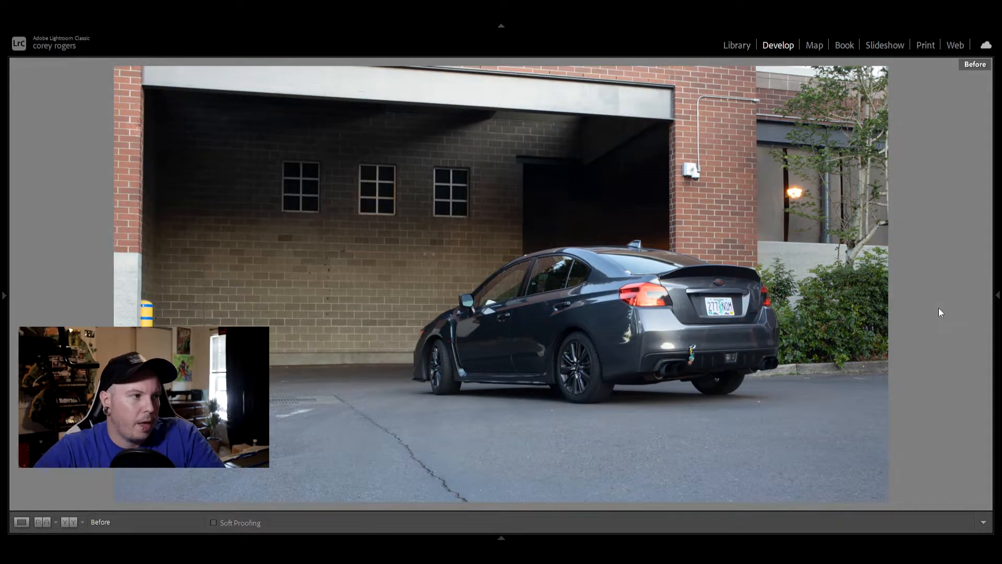
key(backslash)
key(backslash)
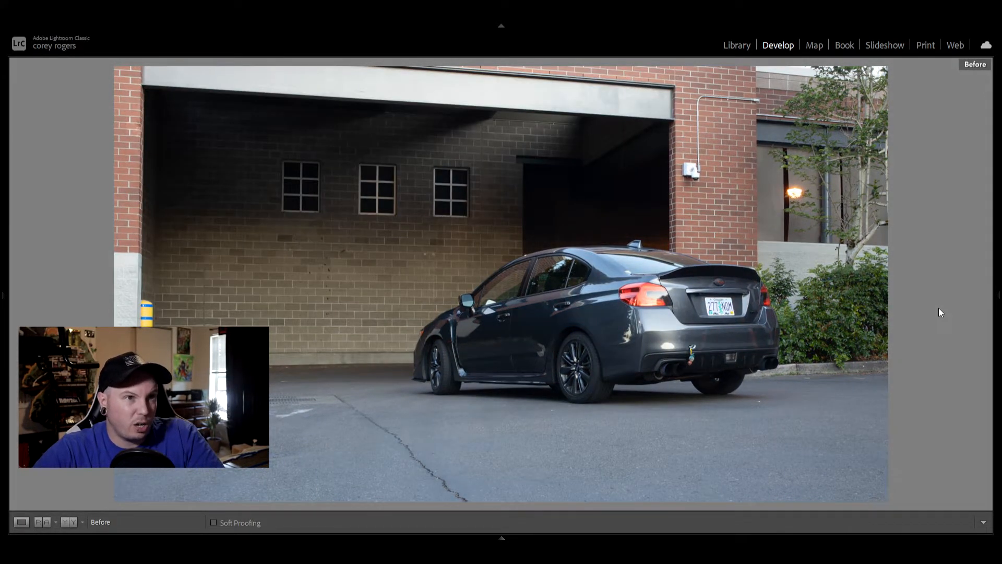
key(backslash)
key(backslash)
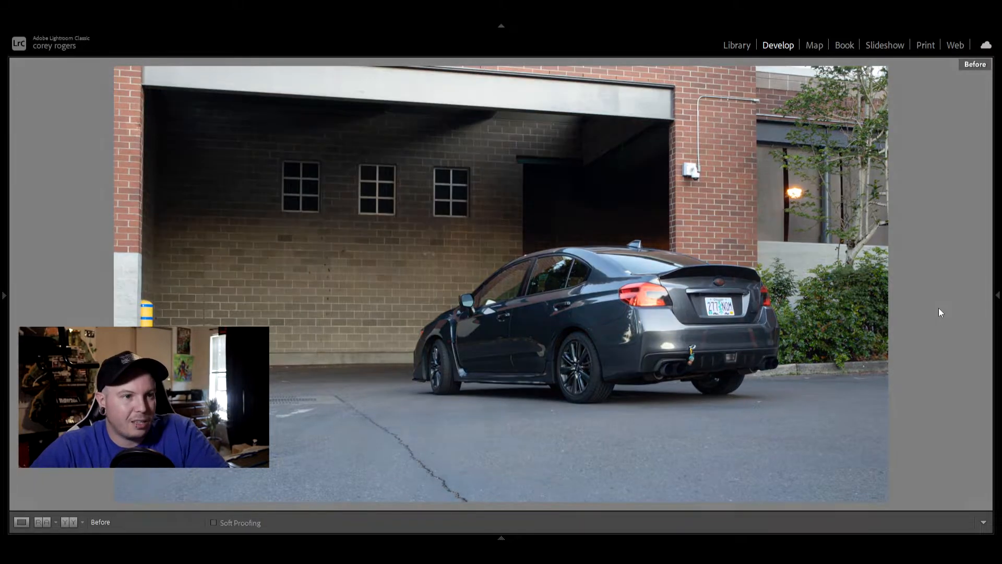
key(backslash)
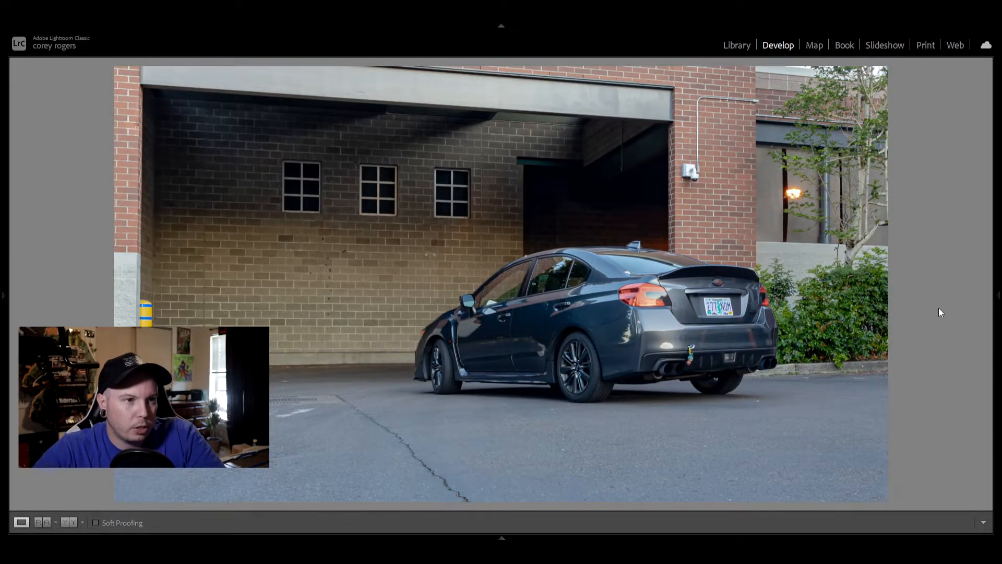
key(backslash)
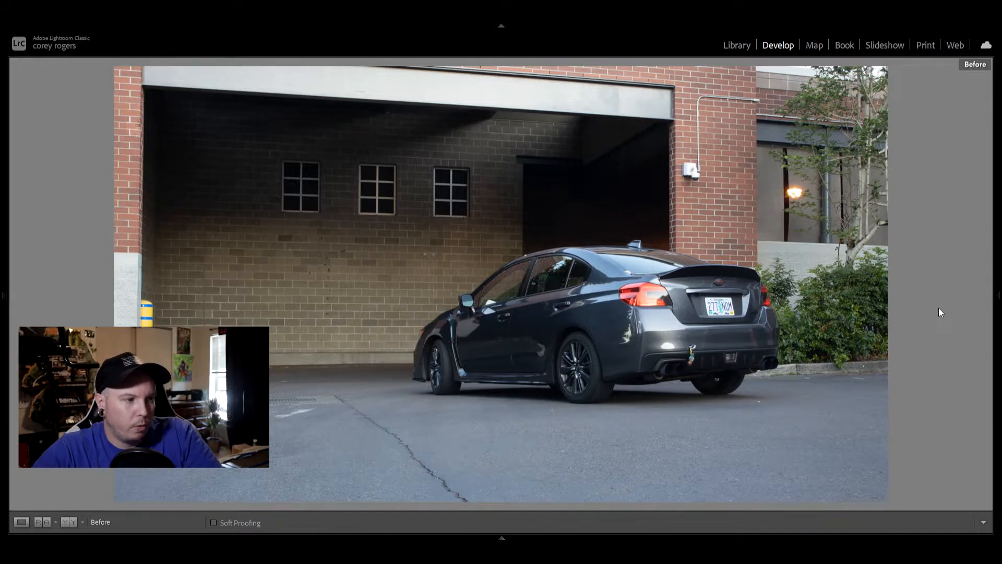
key(backslash)
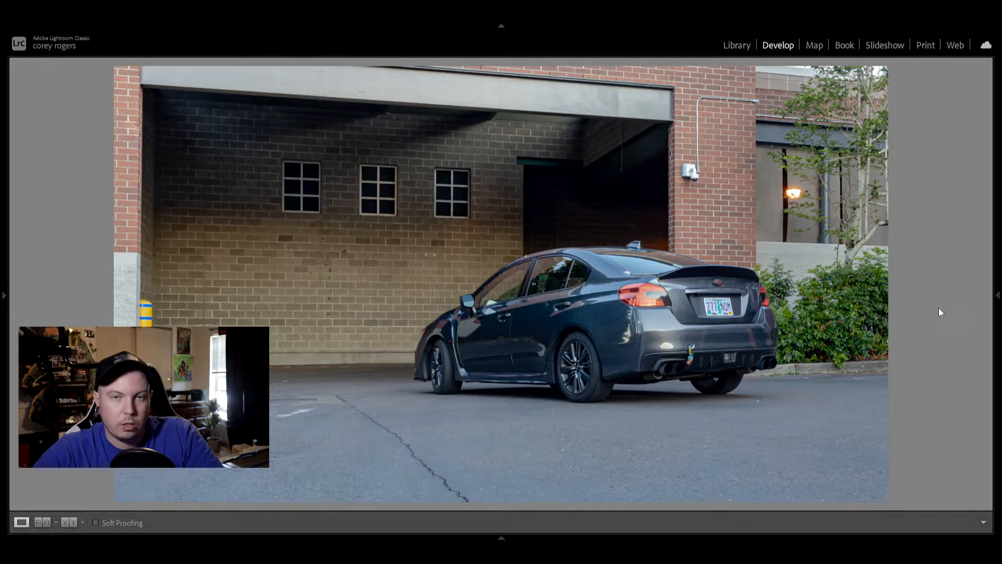
key(backslash)
key(backslash)
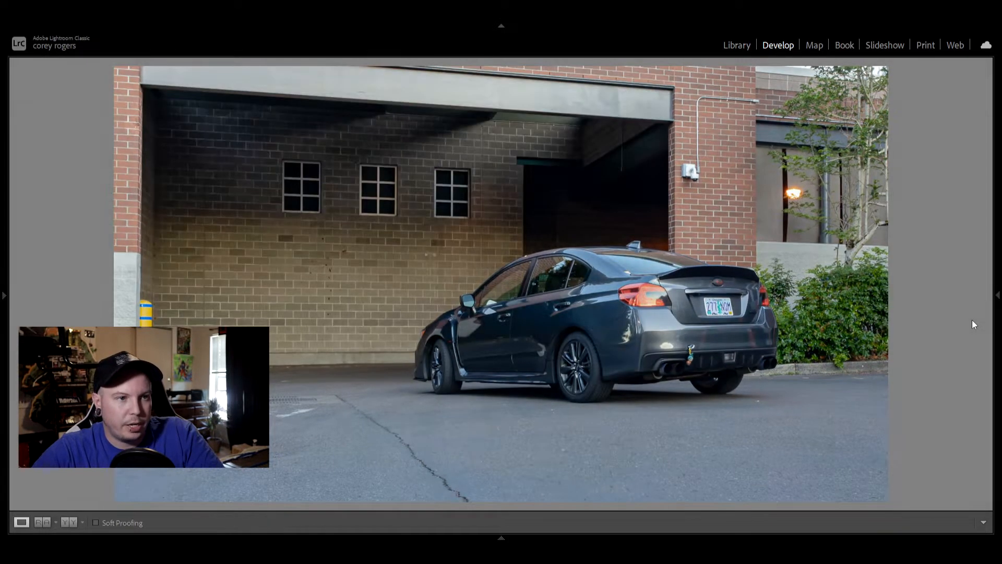
key(backslash)
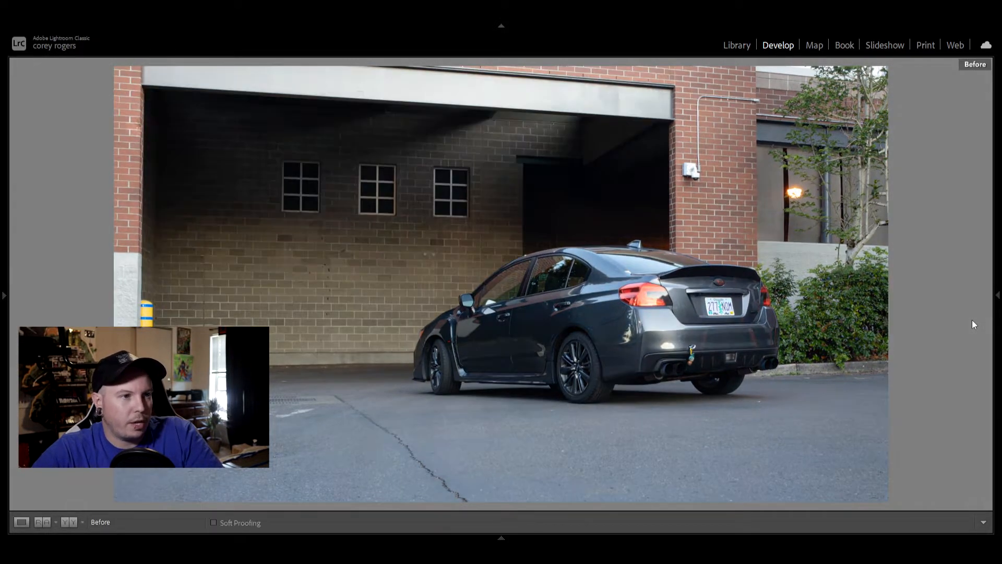
key(backslash)
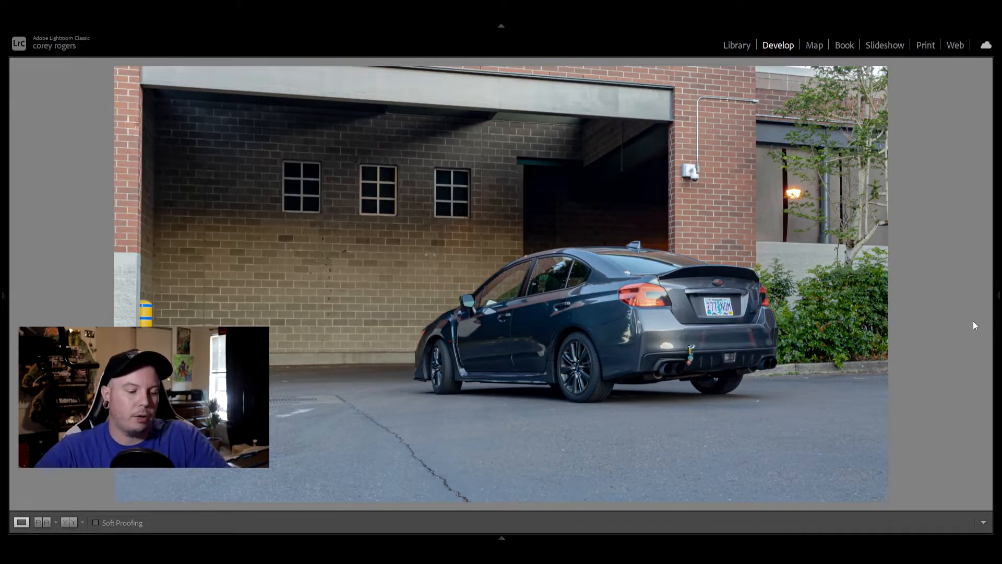
key(backslash)
key(backslash)
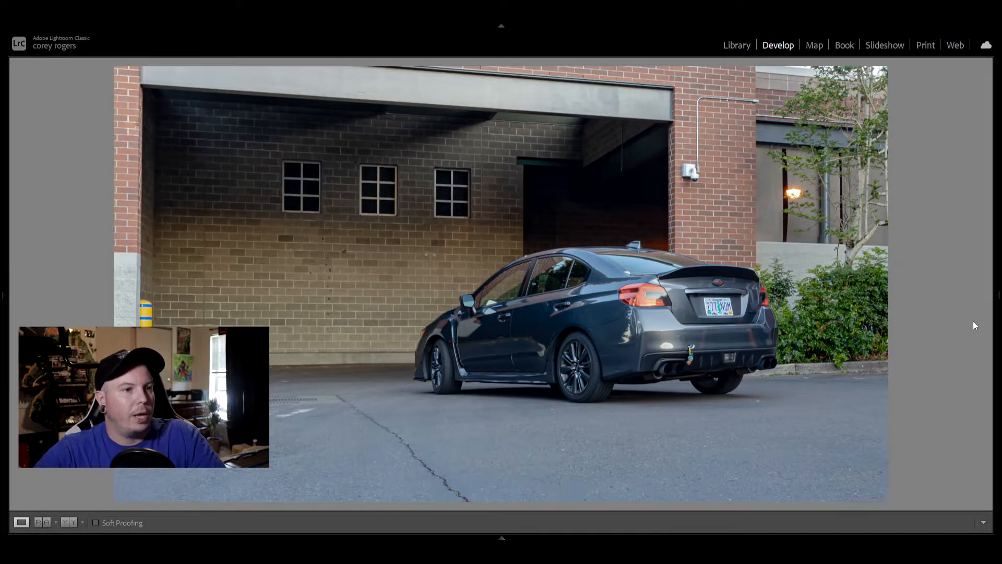
key(backslash)
key(backslash)
key(backslash)
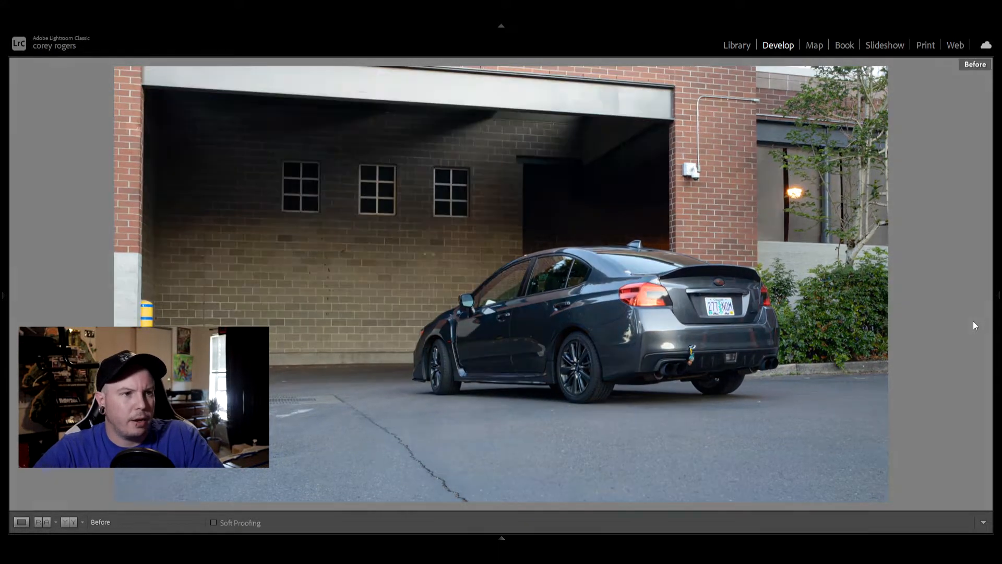
key(backslash)
key(backslash)
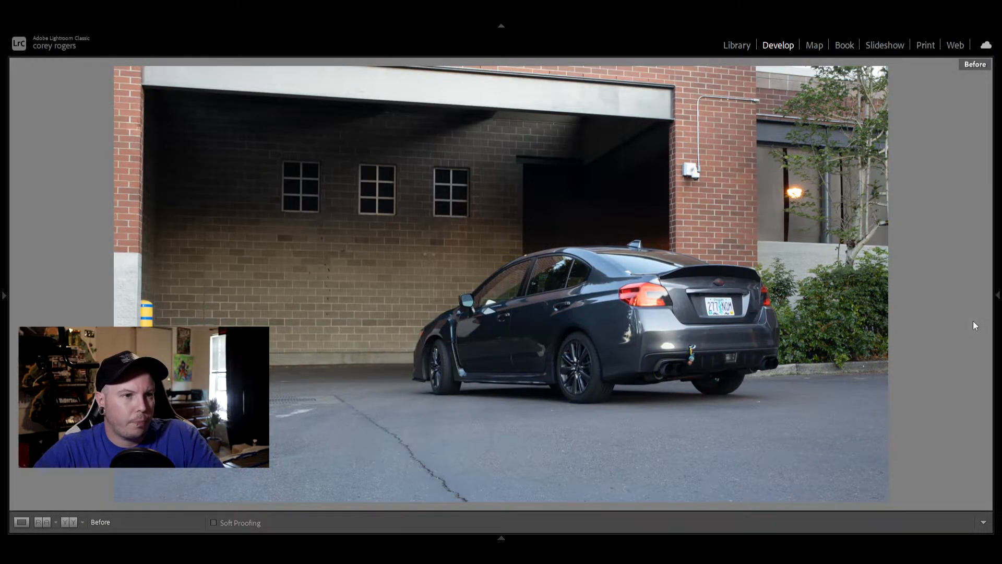
key(backslash)
key(backslash)
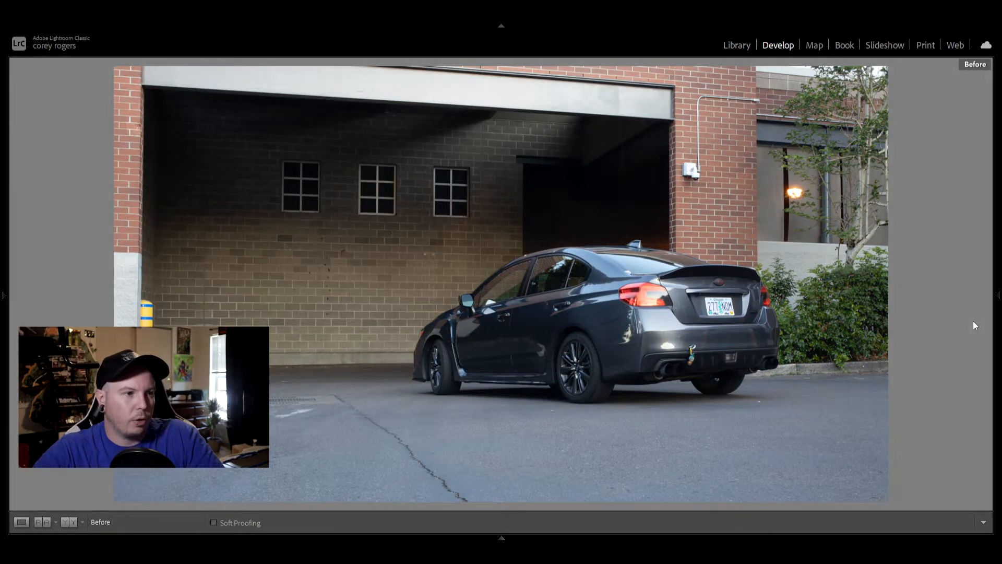
key(backslash)
key(backslash)
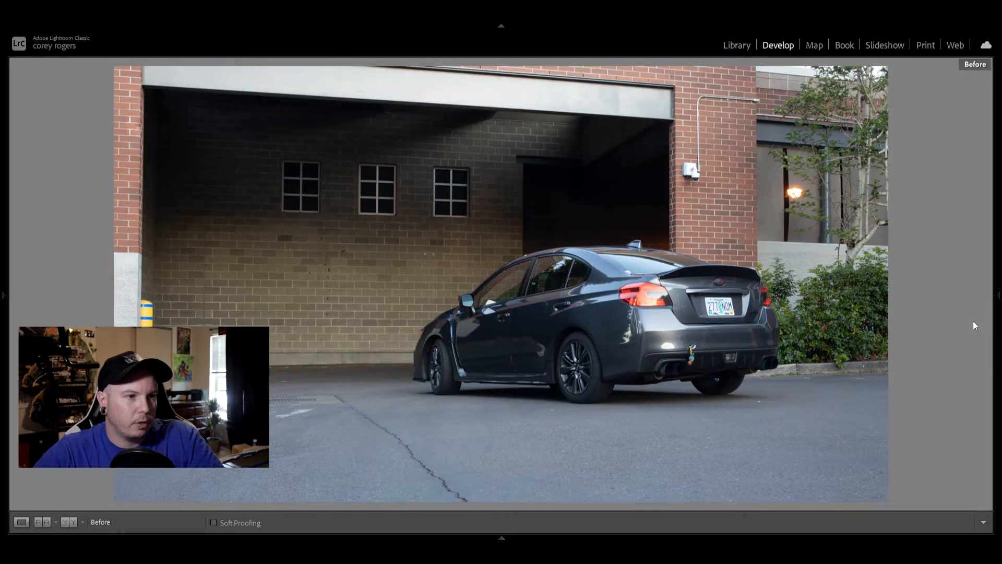
key(backslash)
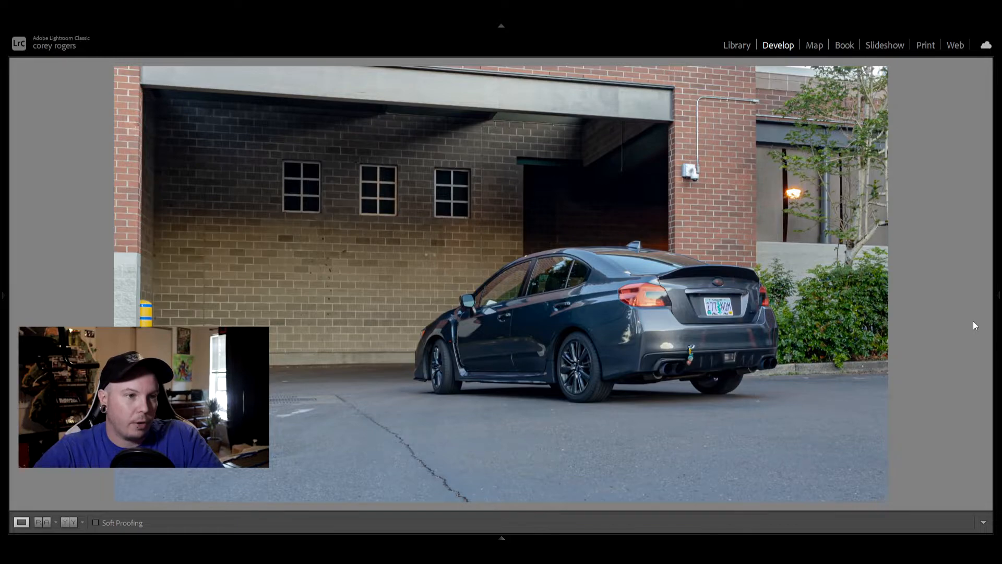
key(backslash)
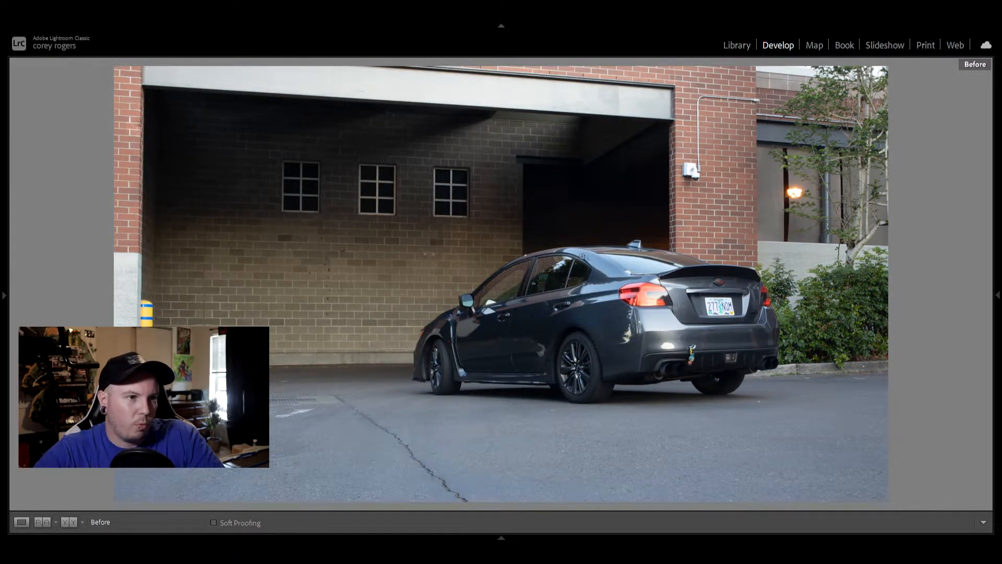
Compare the whole car photo's edited and Before versions in the fitted view by alternating between them.
key(backslash)
key(backslash)
key(backslash)
key(backslash)
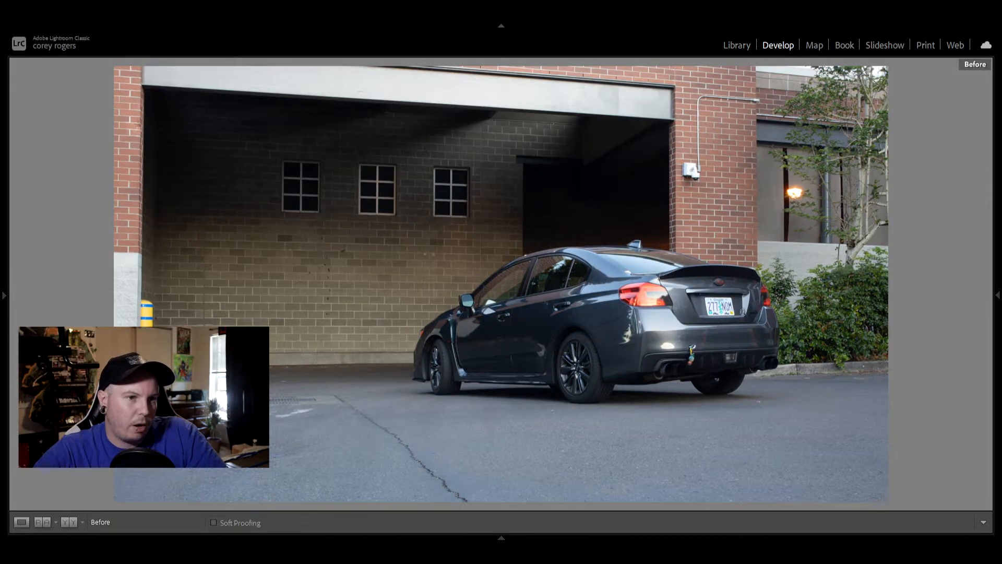
key(backslash)
key(backslash)
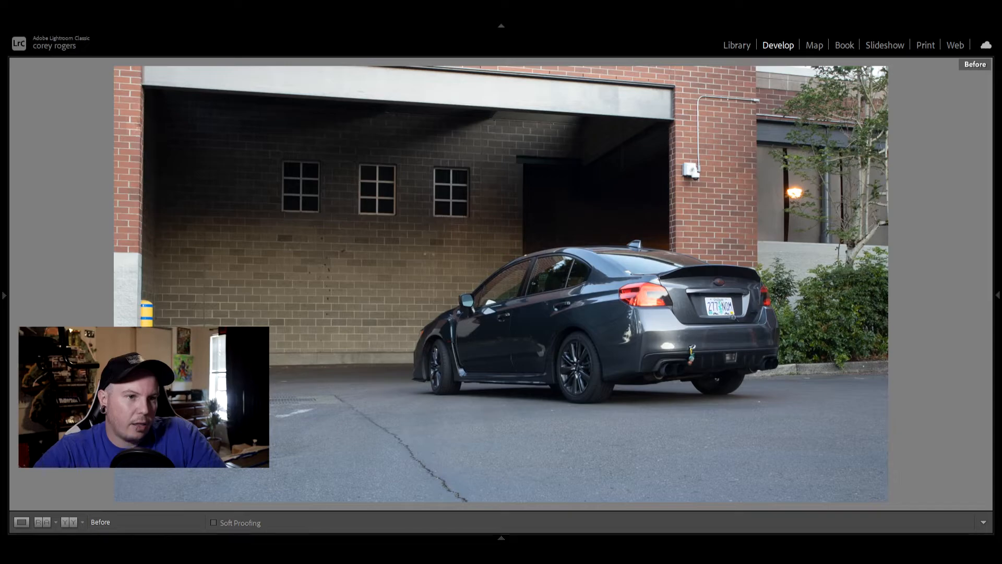
Enlarge the car's rear and alternate between the Before and edited versions to compare paint, taillight and foliage.
click(730, 310)
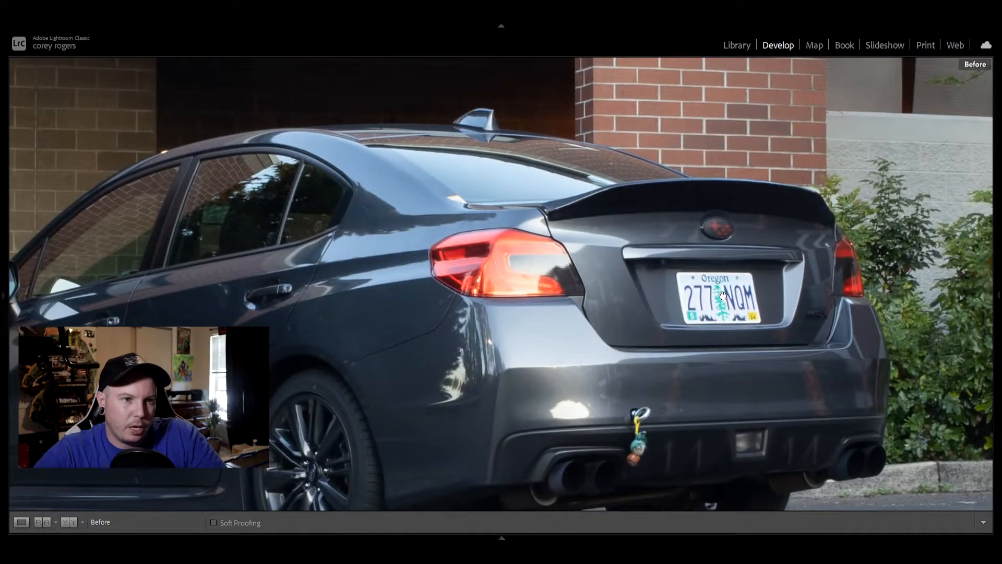
key(backslash)
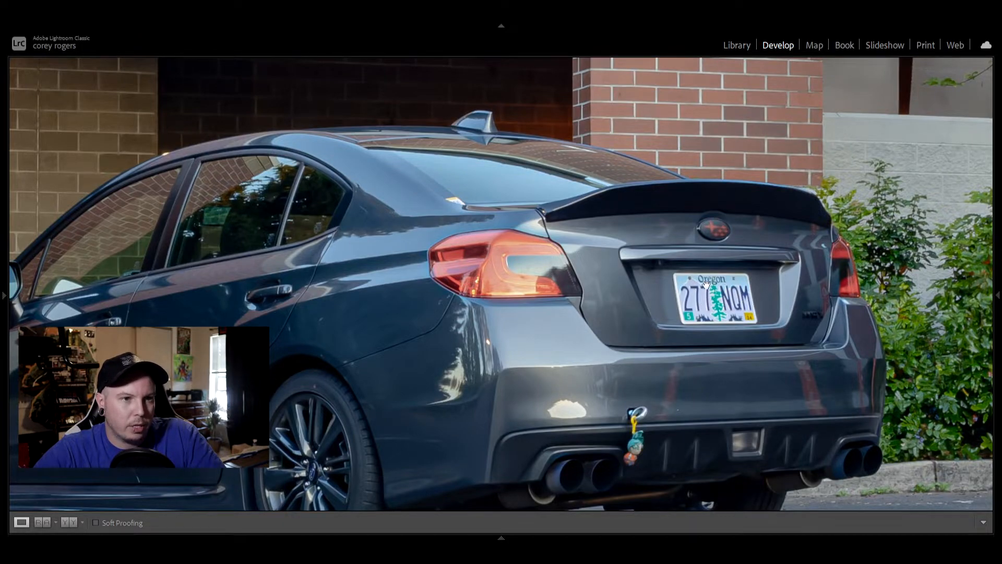
key(backslash)
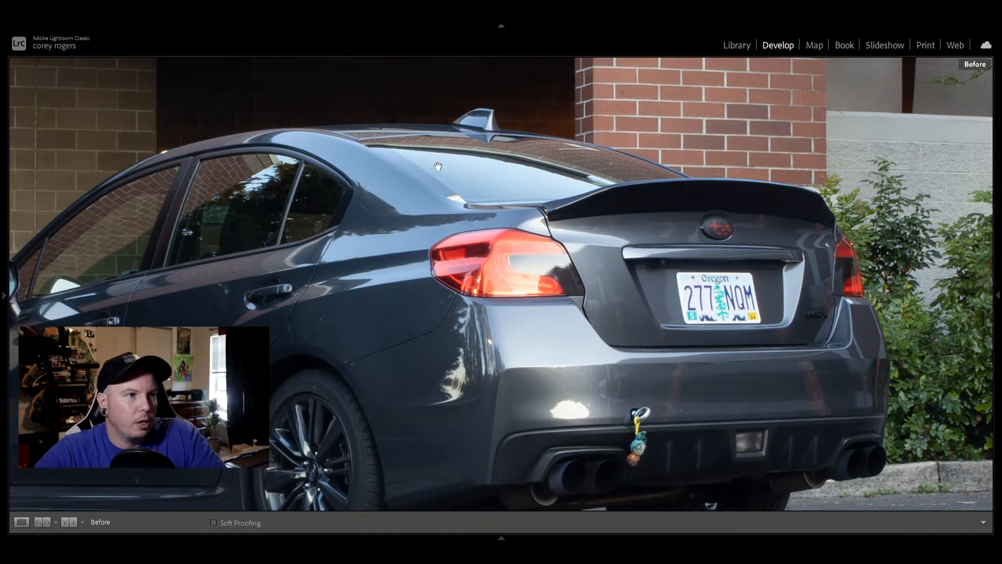
key(backslash)
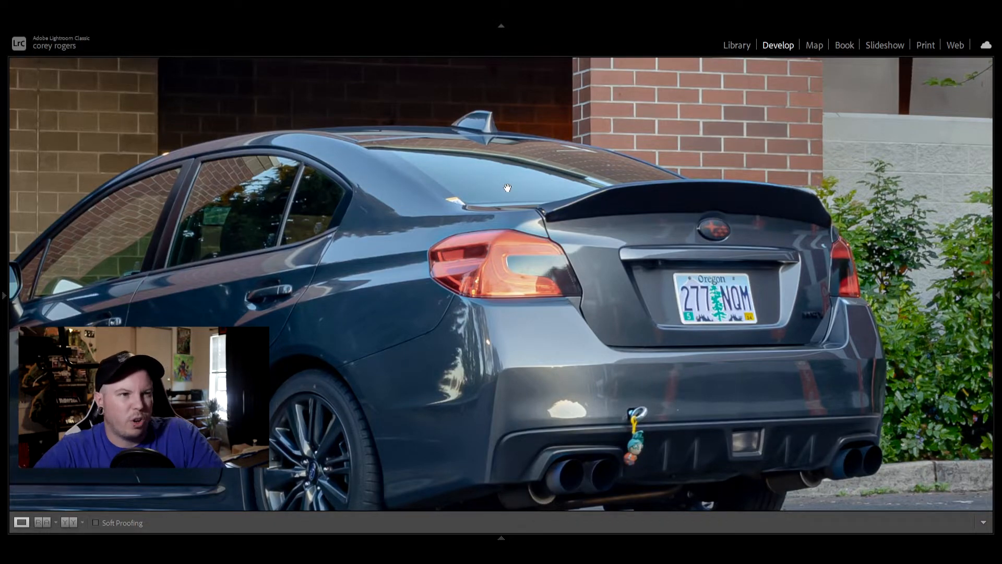
key(backslash)
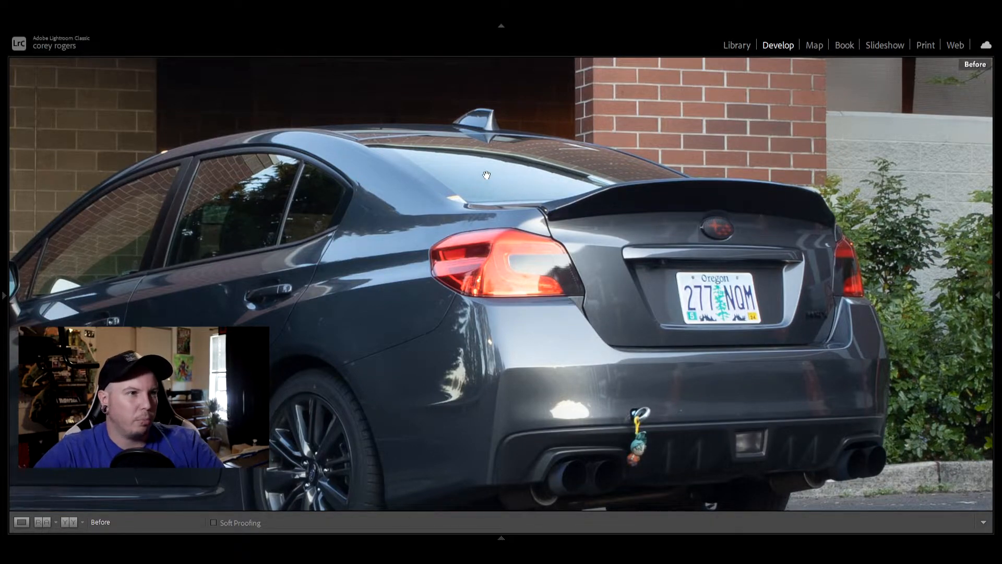
key(backslash)
key(backslash)
key(backslash)
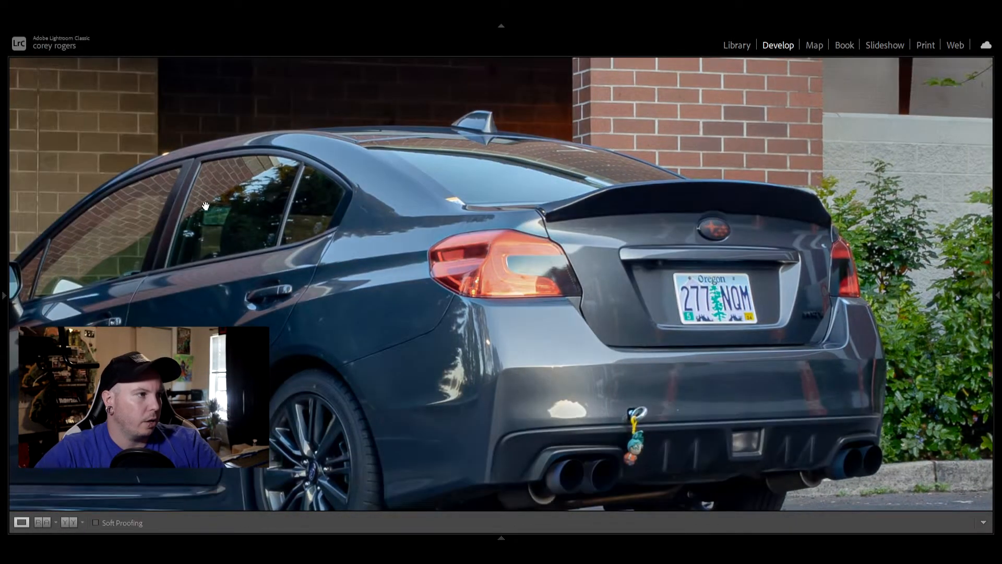
key(backslash)
key(backslash)
key(backslash)
key(backslash)
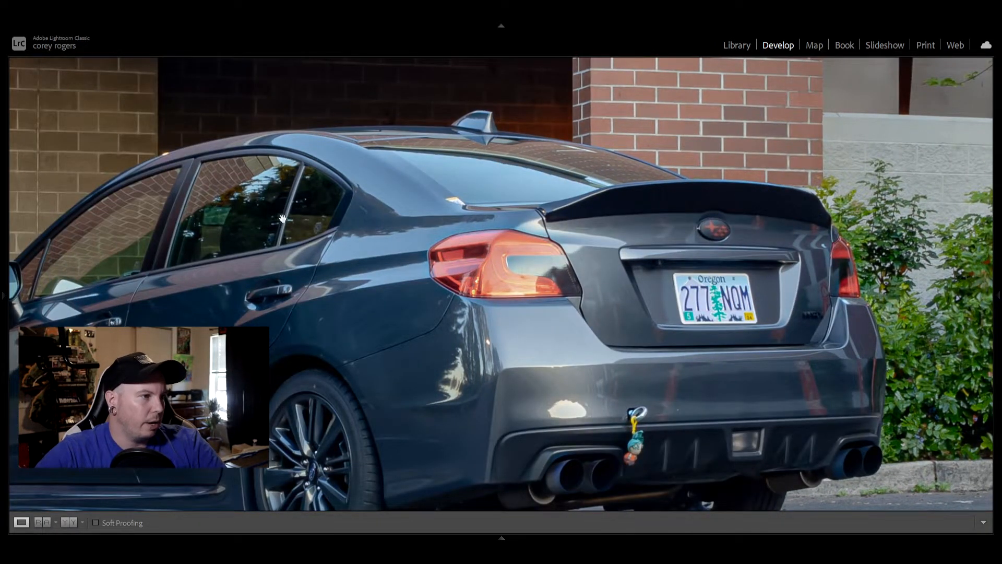
key(backslash)
key(backslash)
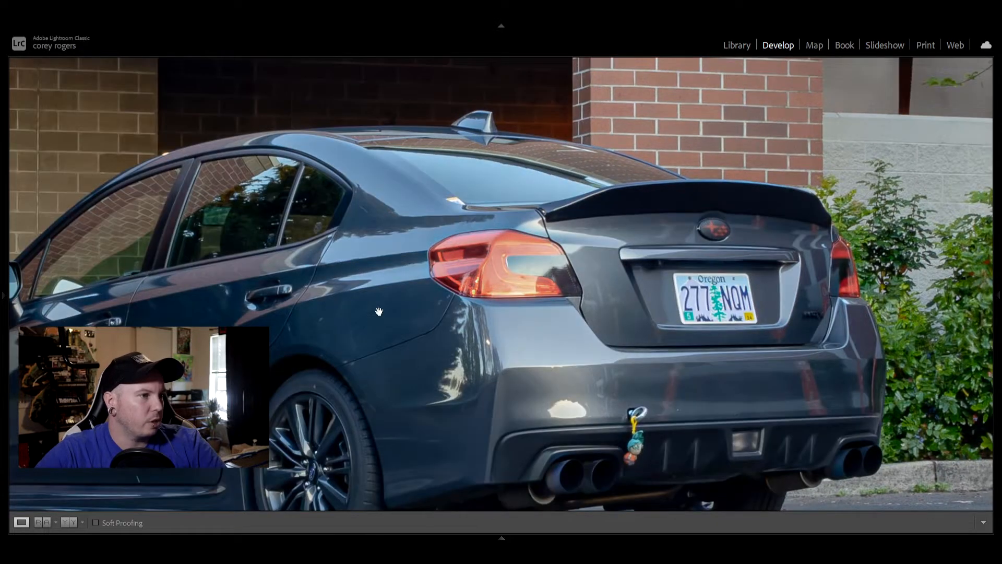
key(backslash)
key(backslash)
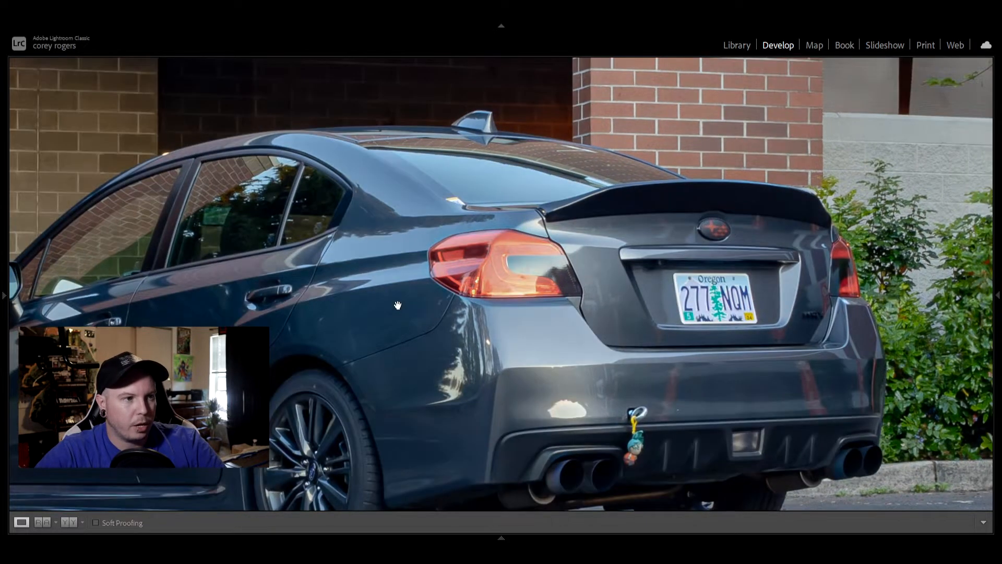
key(backslash)
key(backslash)
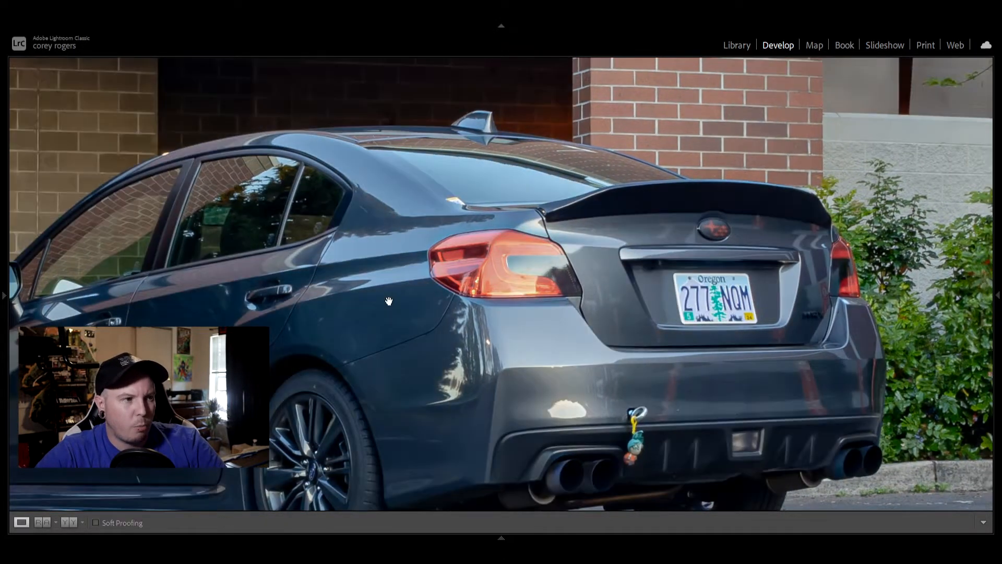
key(backslash)
key(backslash)
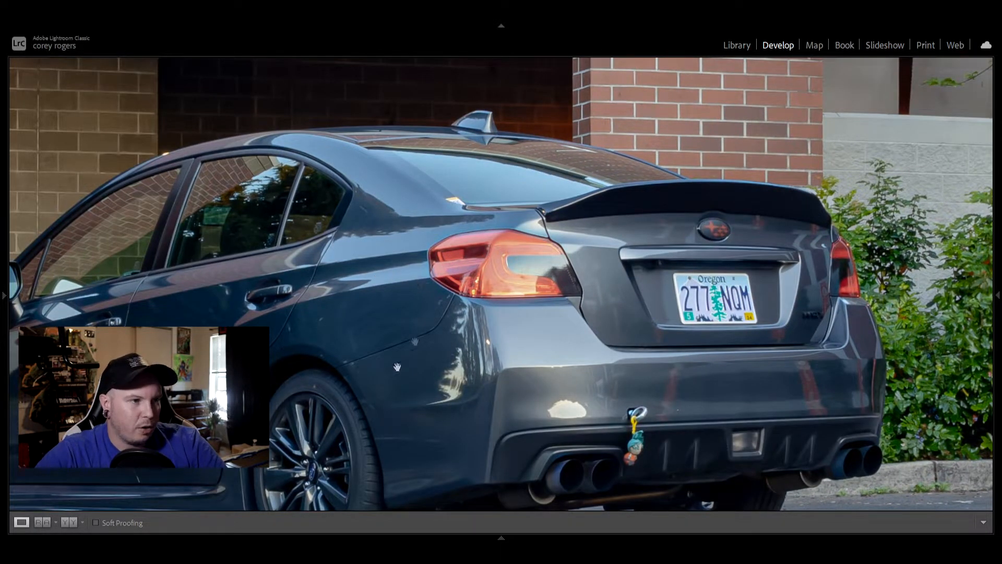
key(backslash)
key(backslash)
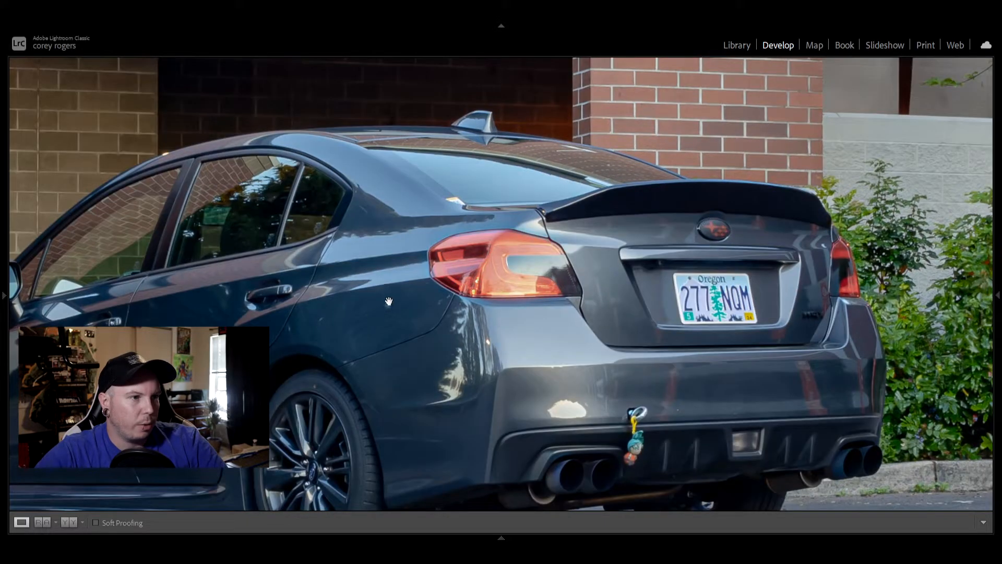
Compare the car's side and rear wheel with the Before version, and return to the fitted edited photo.
click(423, 304)
click(587, 311)
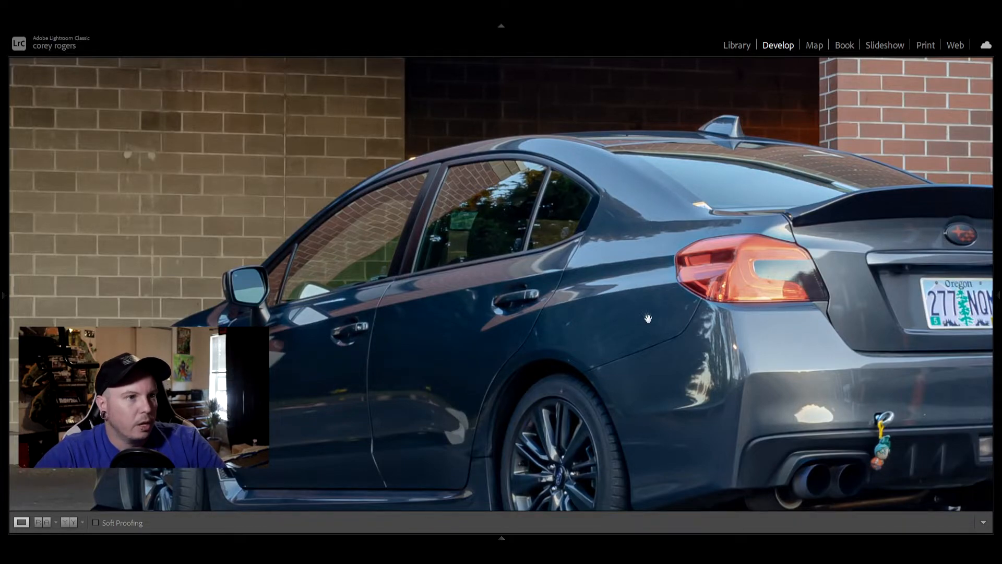
key(backslash)
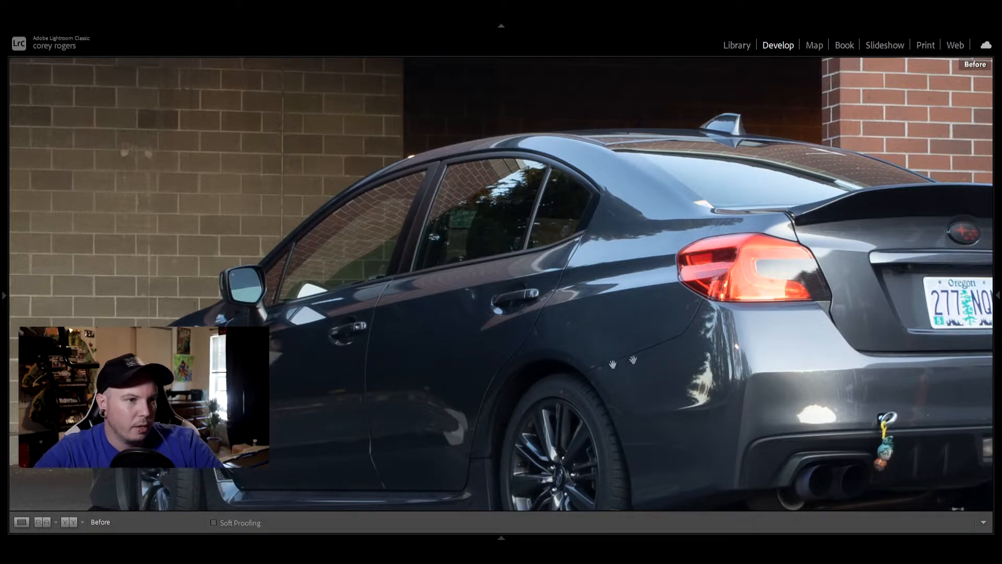
click(429, 387)
key(backslash)
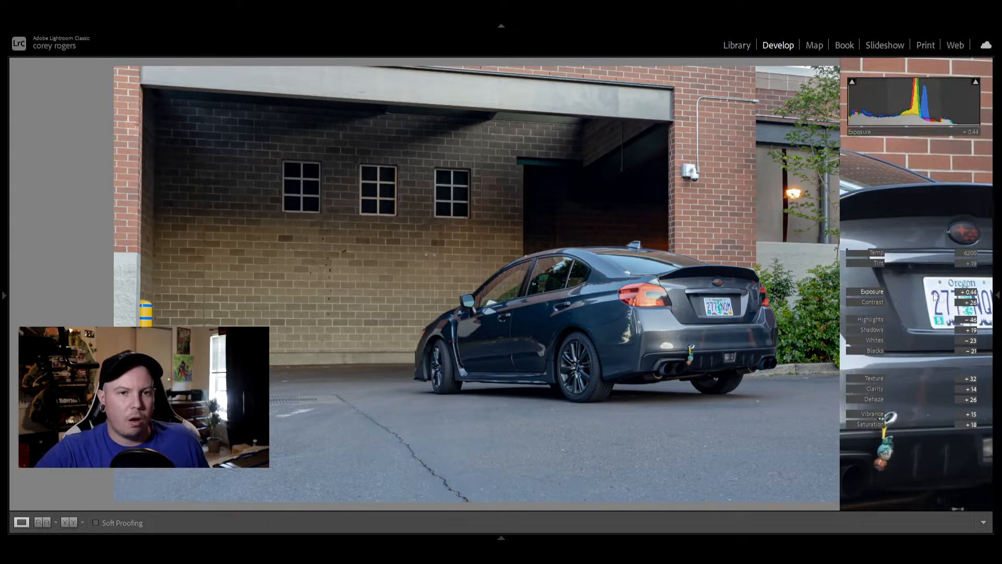
Bring back both side panels and the filmstrip around the edited photo.
click(998, 296)
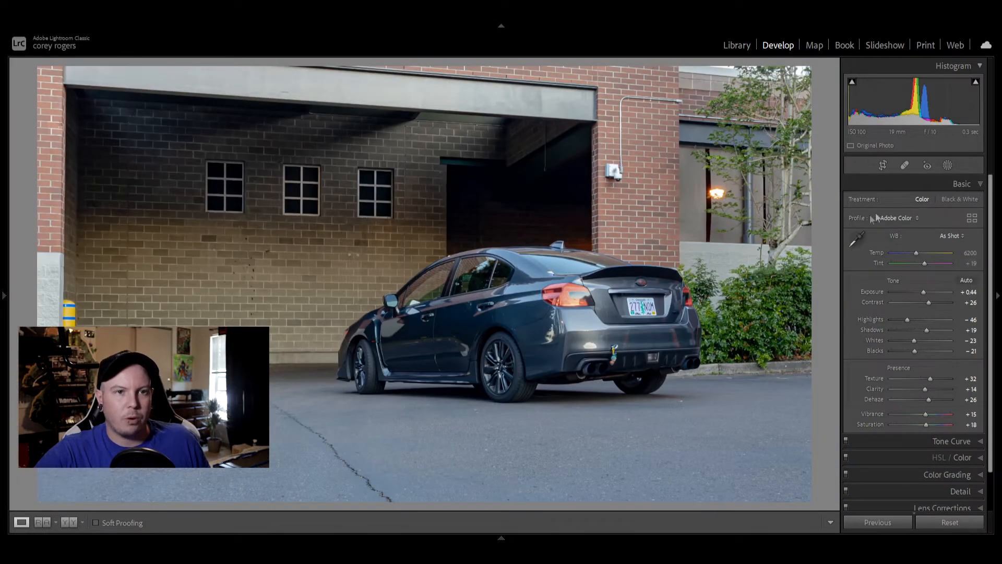
click(501, 537)
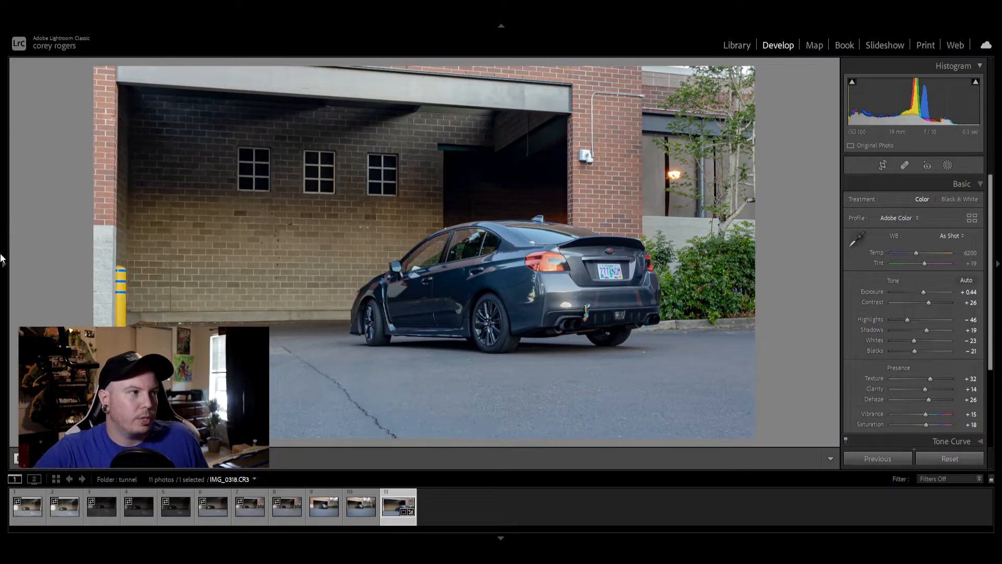
click(3, 261)
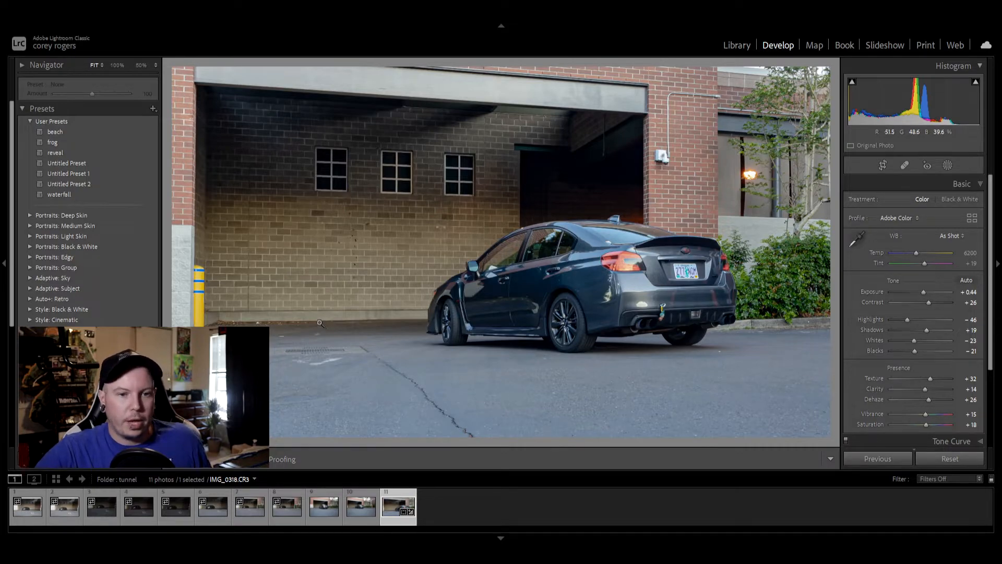
Collapse the Basic adjustments and inspect the car's lower side at 100%, returning to the fitted view.
click(963, 182)
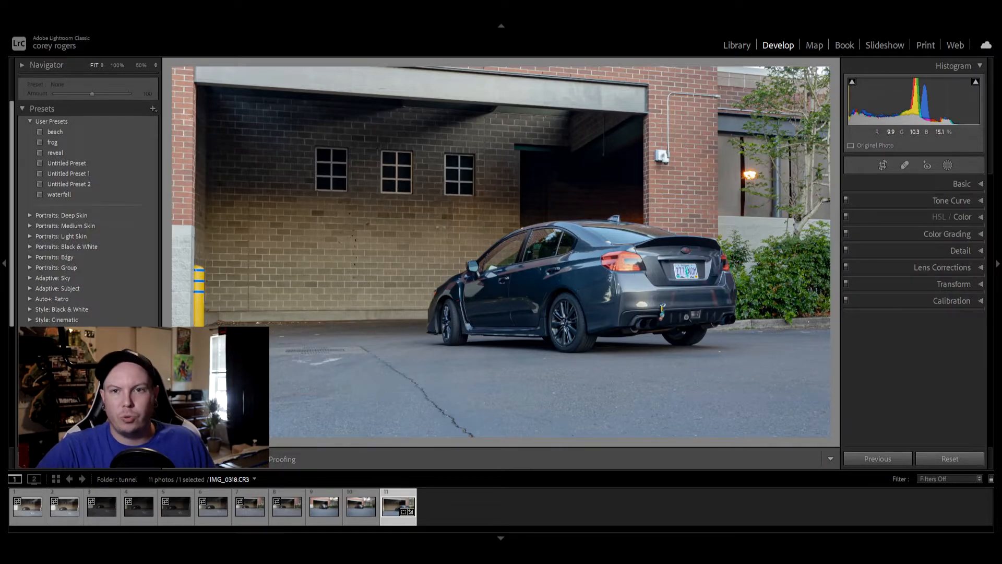
click(476, 344)
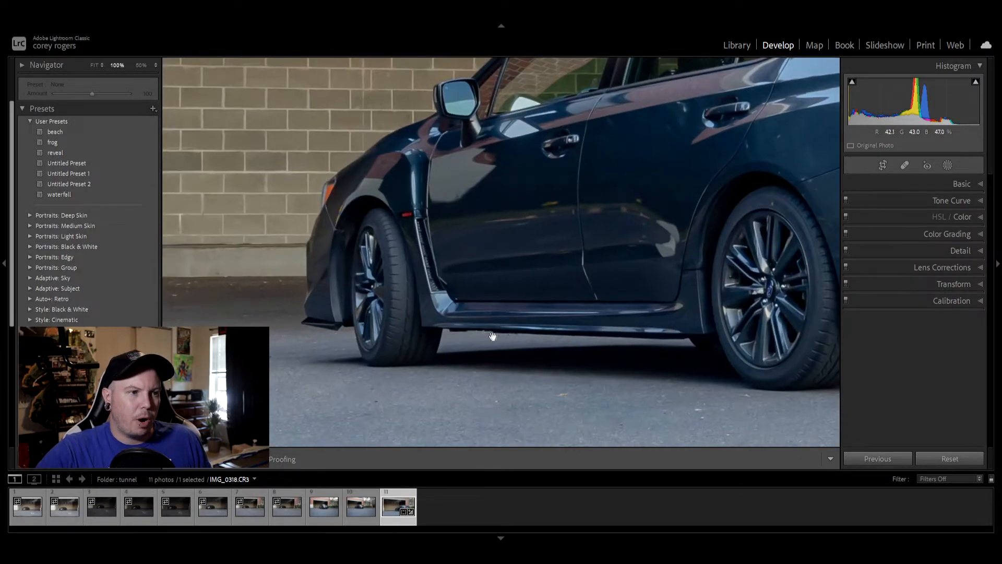
click(673, 330)
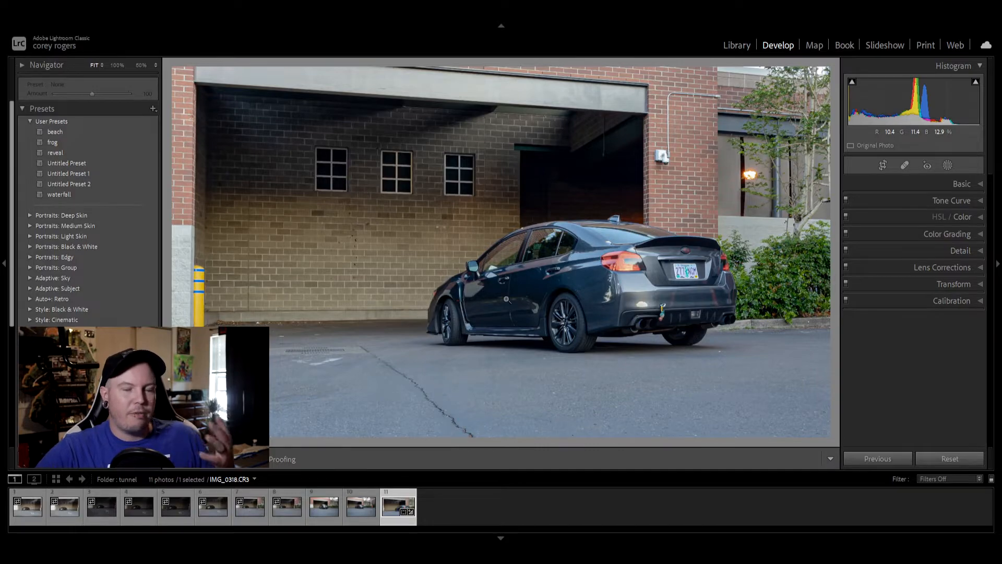
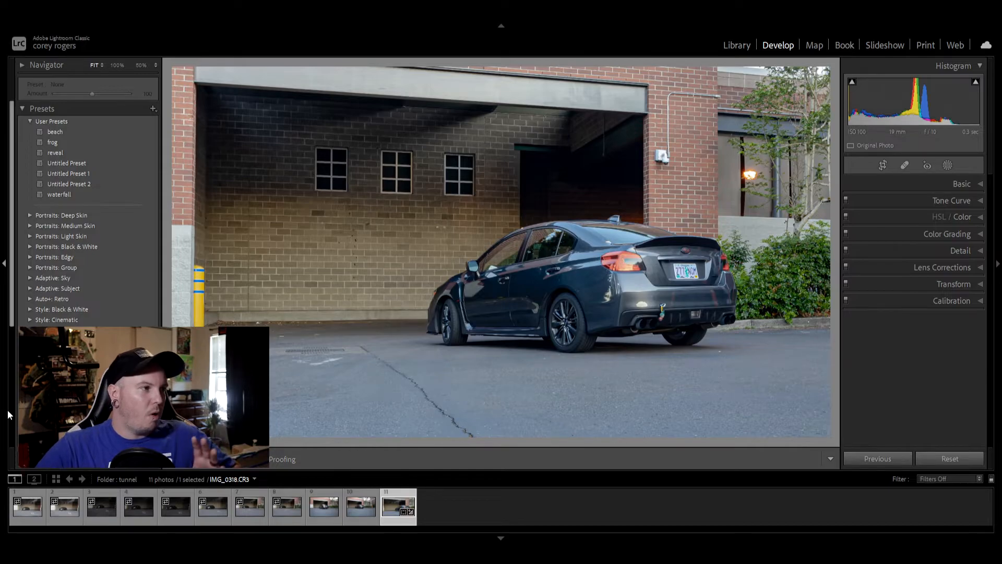
Switch to the Library module and open the 7.7.22 beach day folder.
click(734, 45)
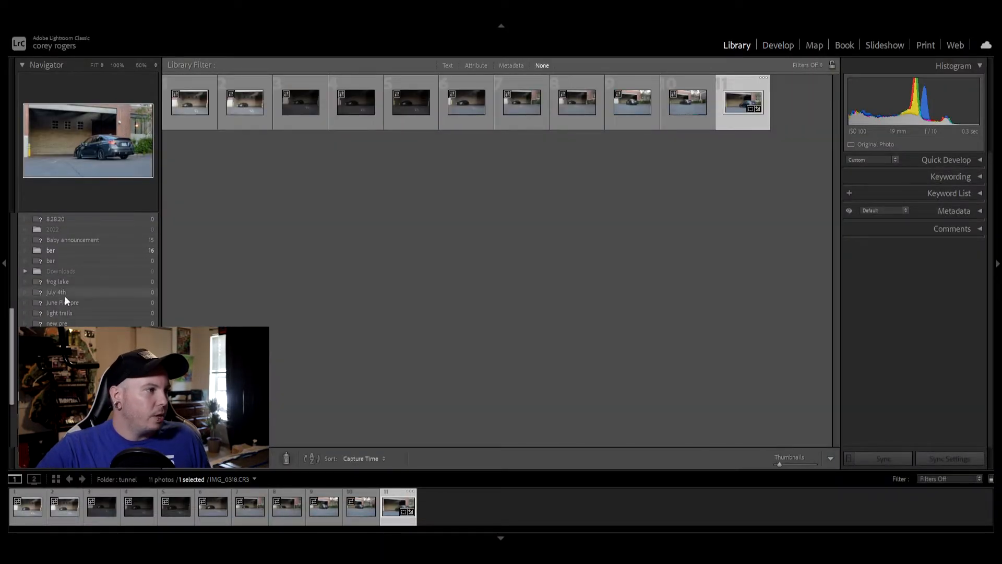
scroll(67, 297, down, 2)
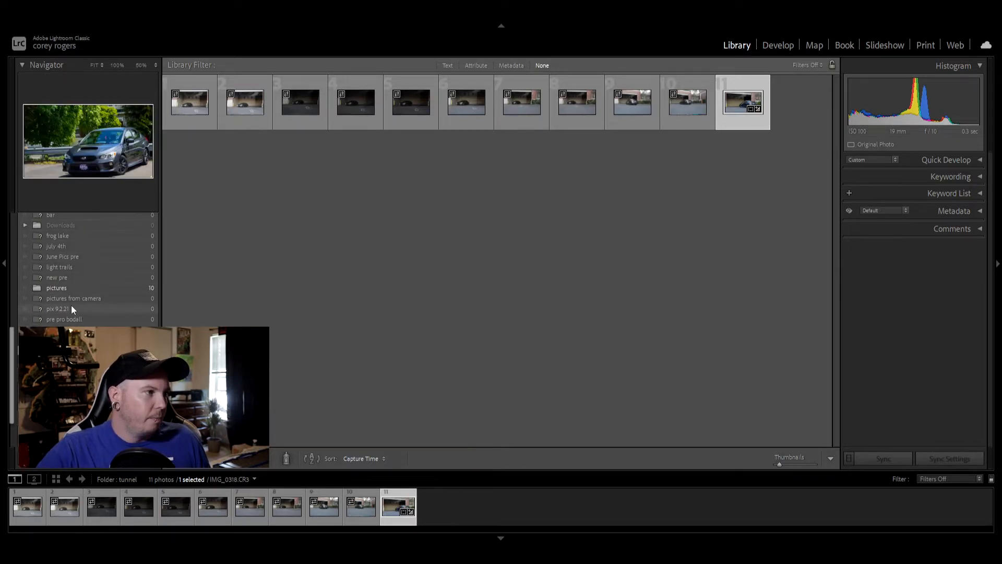
scroll(73, 306, up, 5)
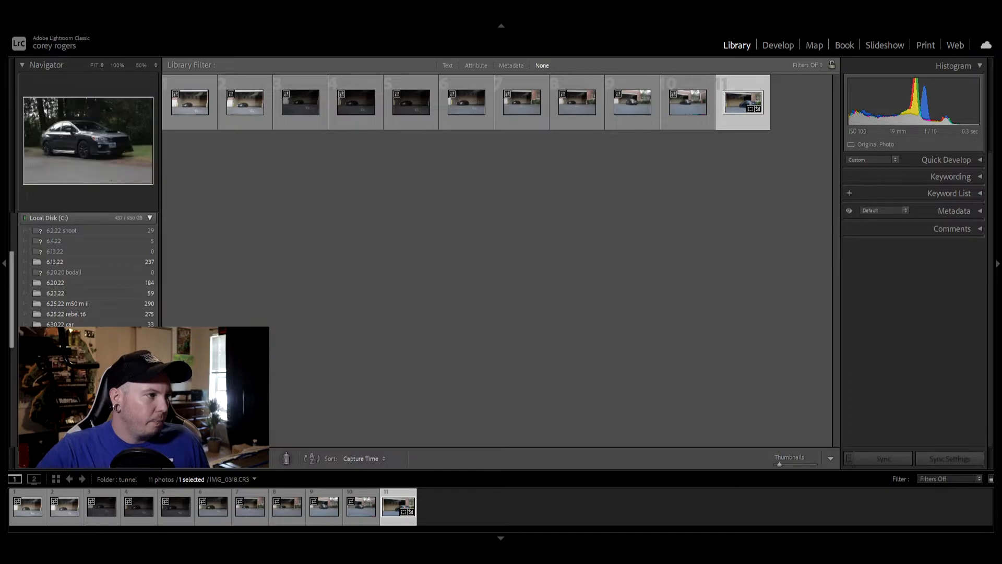
click(73, 355)
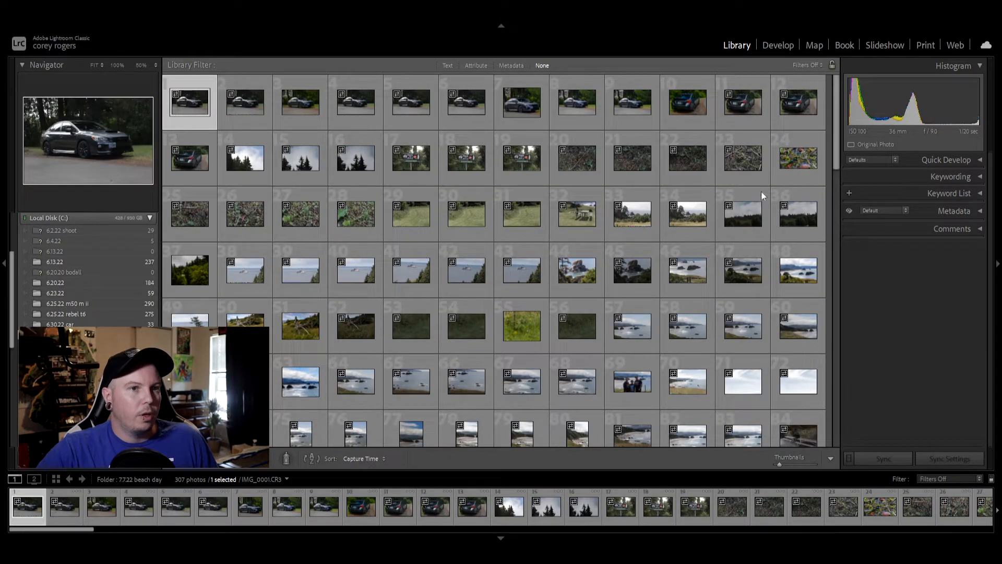
Browse the beach day thumbnails, preview IMG_0007 and select the forest-floor photo IMG_0024.
scroll(764, 186, down, 10)
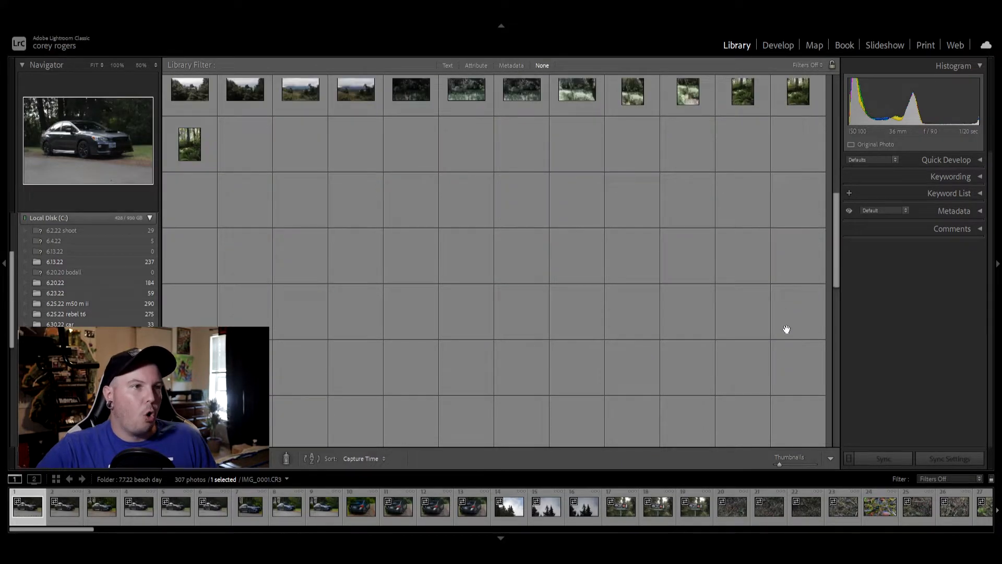
scroll(785, 322, down, 2)
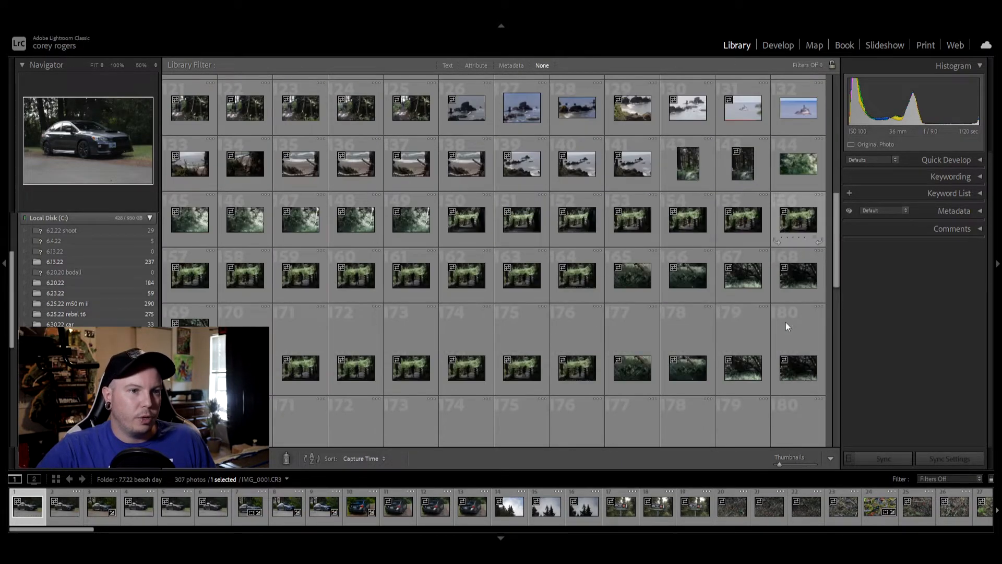
scroll(781, 319, down, 3)
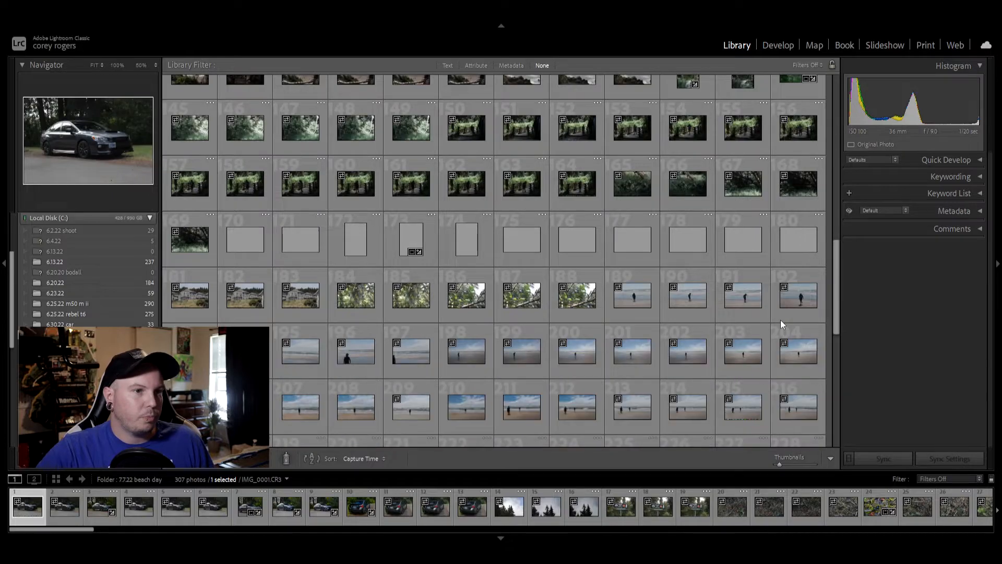
scroll(780, 321, down, 4)
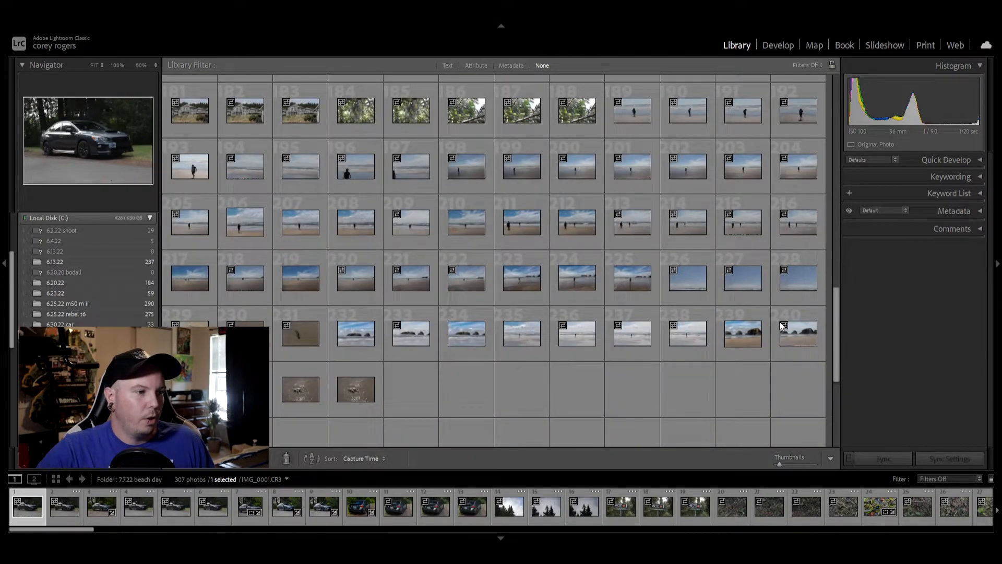
scroll(780, 323, down, 3)
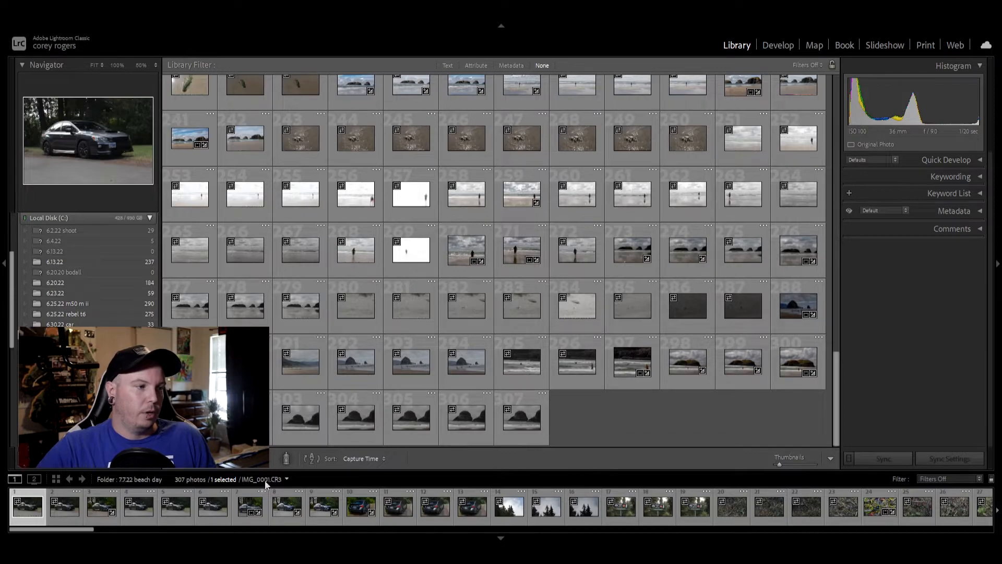
click(249, 506)
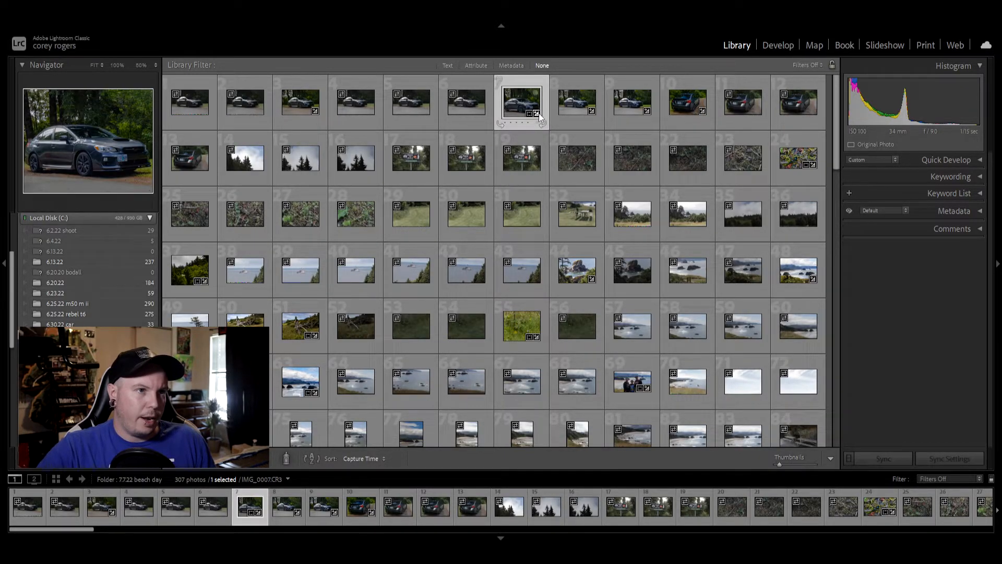
click(793, 157)
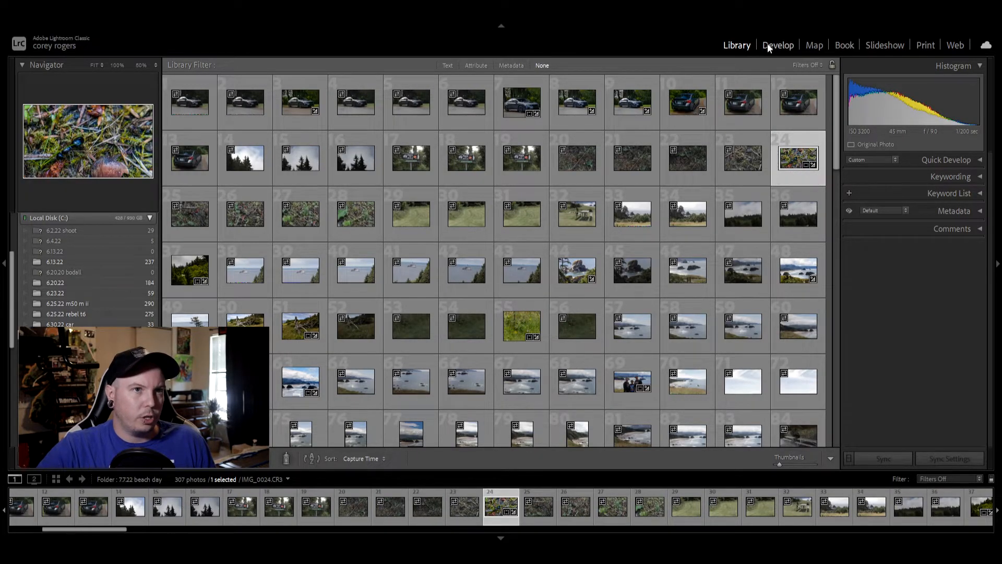
Enlarge car photo IMG_0007 in Loupe view, followed by beetle photo IMG_0024 and flying-bird photo IMG_0037.
double_click(505, 105)
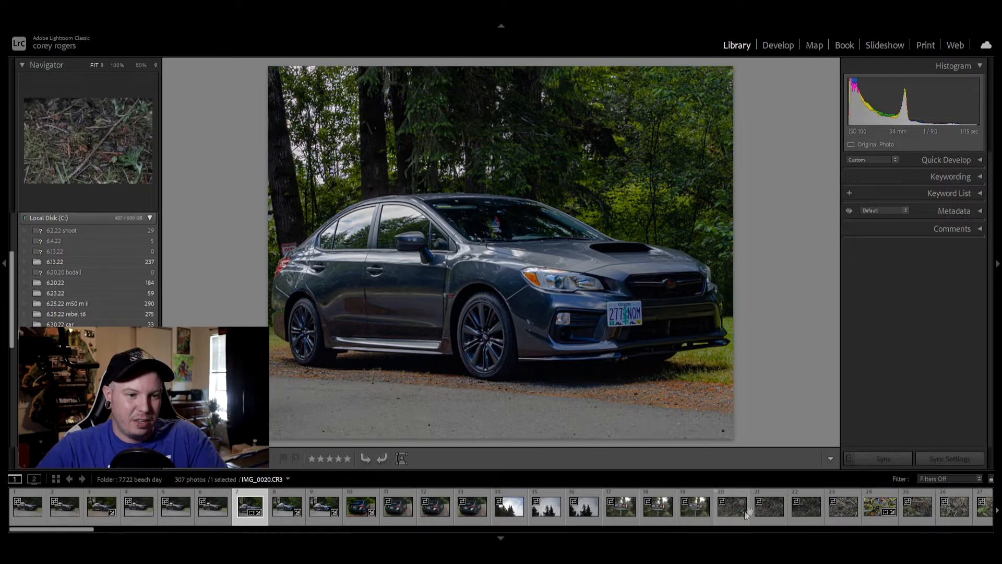
click(874, 506)
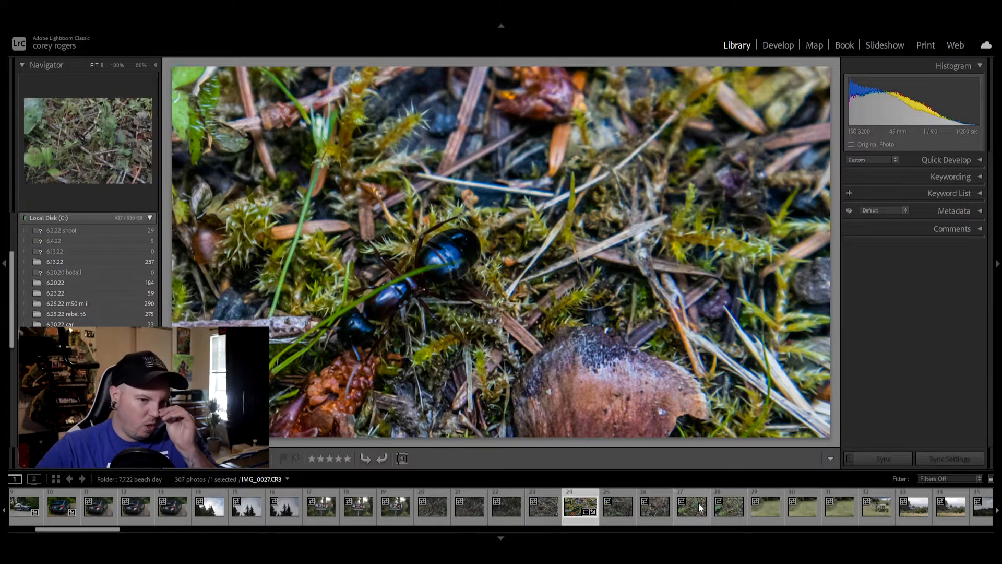
scroll(687, 505, down, 6)
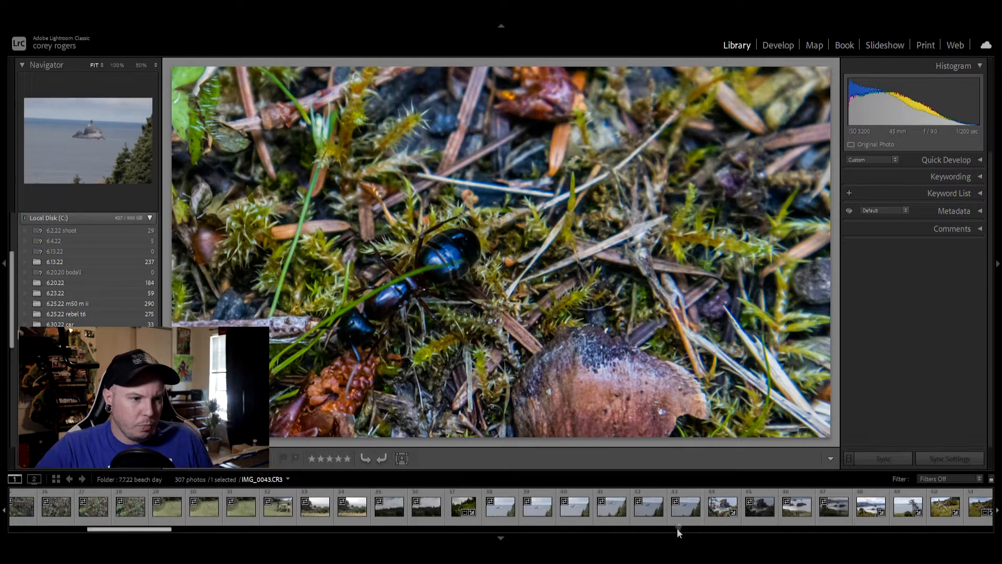
click(456, 506)
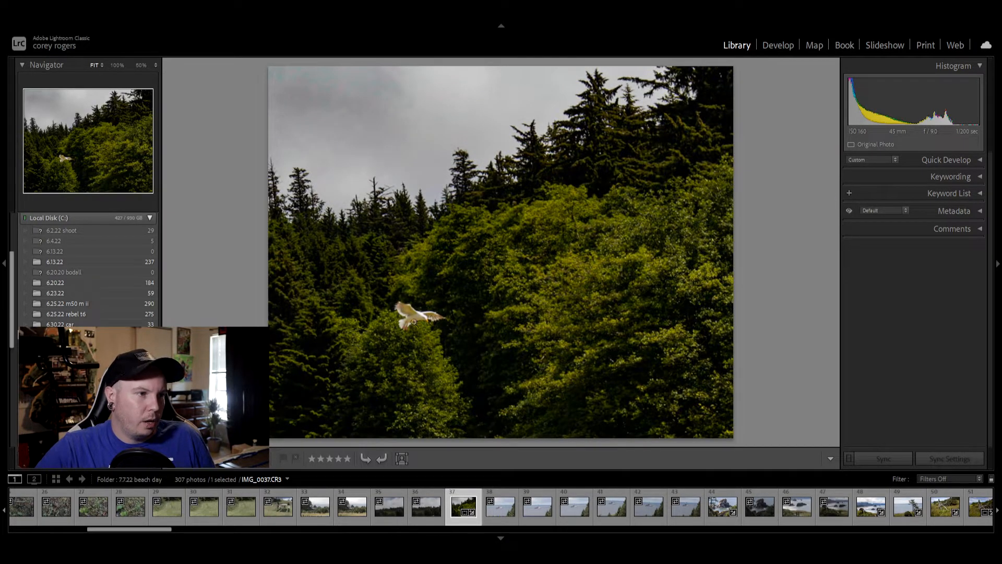
Display IMG_0055 and inspect the small bird in the grass up close, returning to the fitted view.
scroll(542, 516, down, 3)
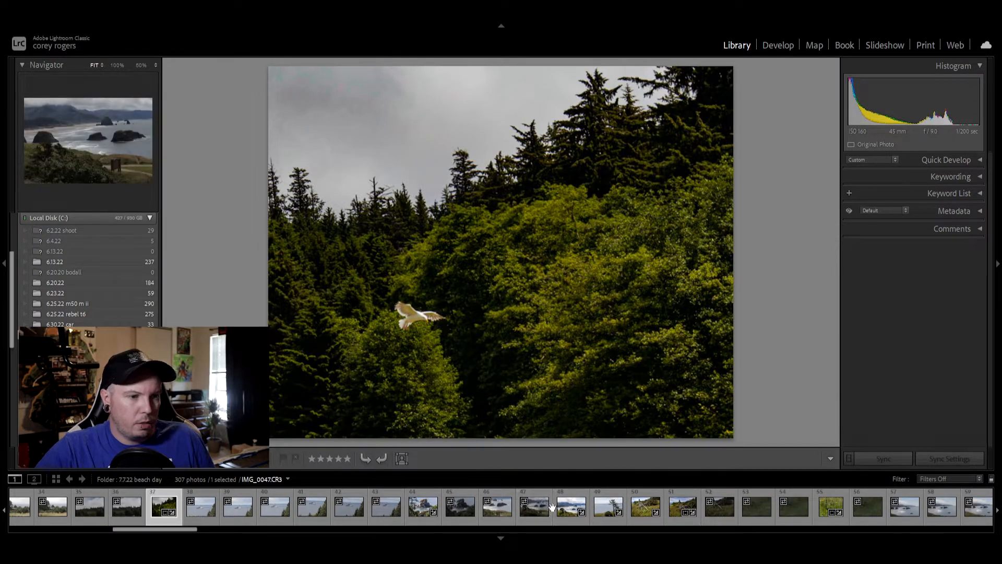
scroll(550, 506, down, 3)
click(527, 504)
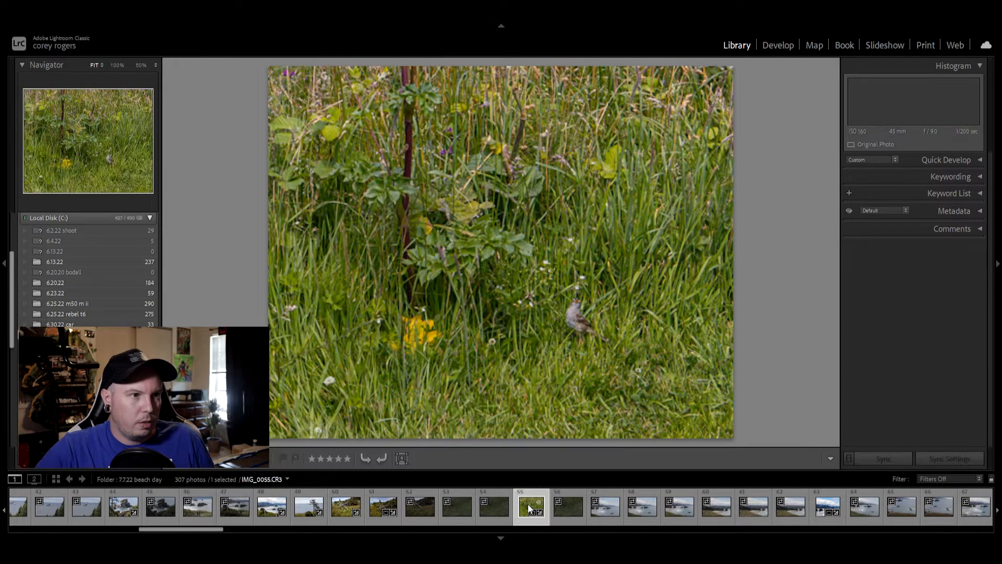
click(577, 318)
click(582, 324)
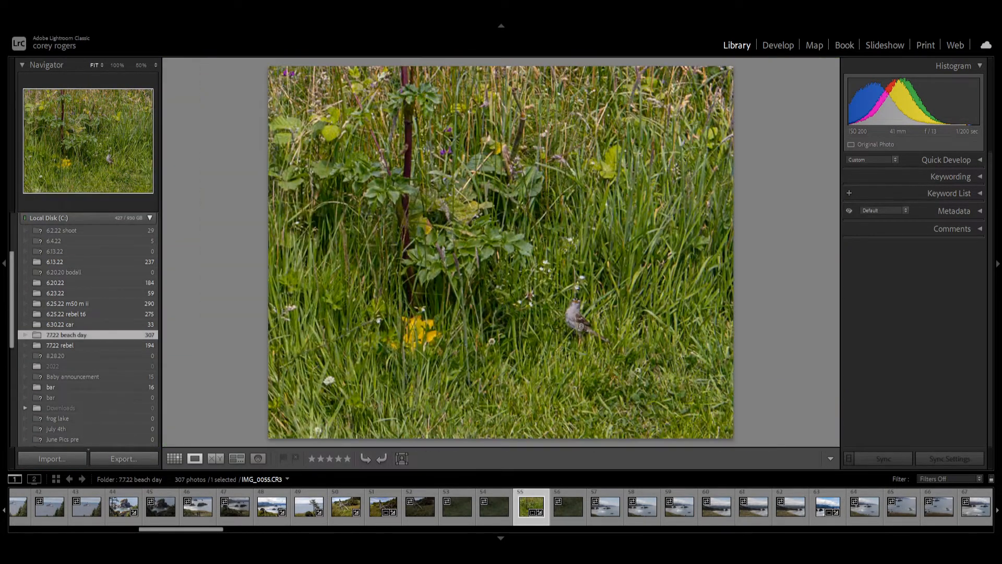
View coastline photo IMG_0063, group portrait IMG_0069 and vertical shoreline photo IMG_0077.
click(826, 505)
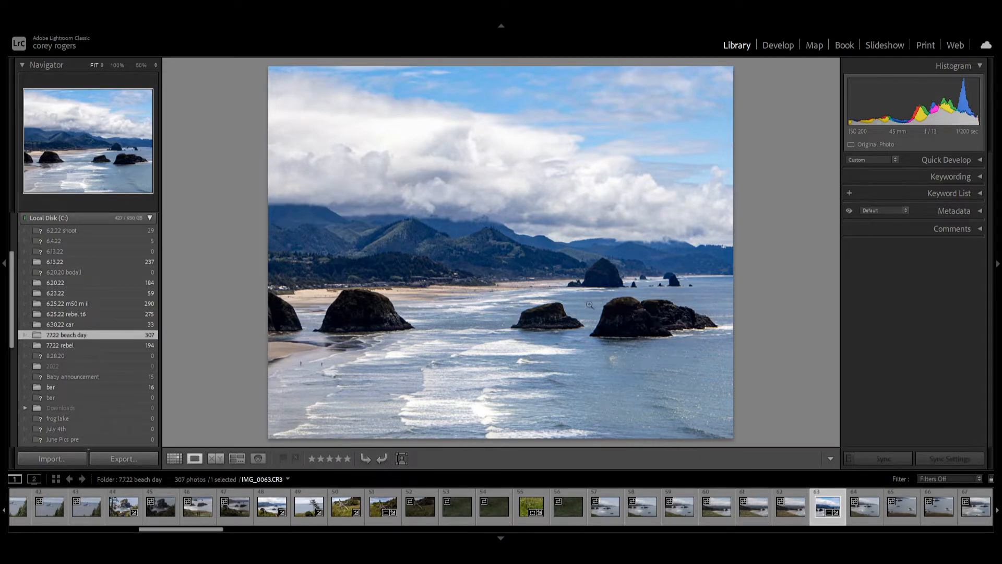
scroll(668, 500, down, 2)
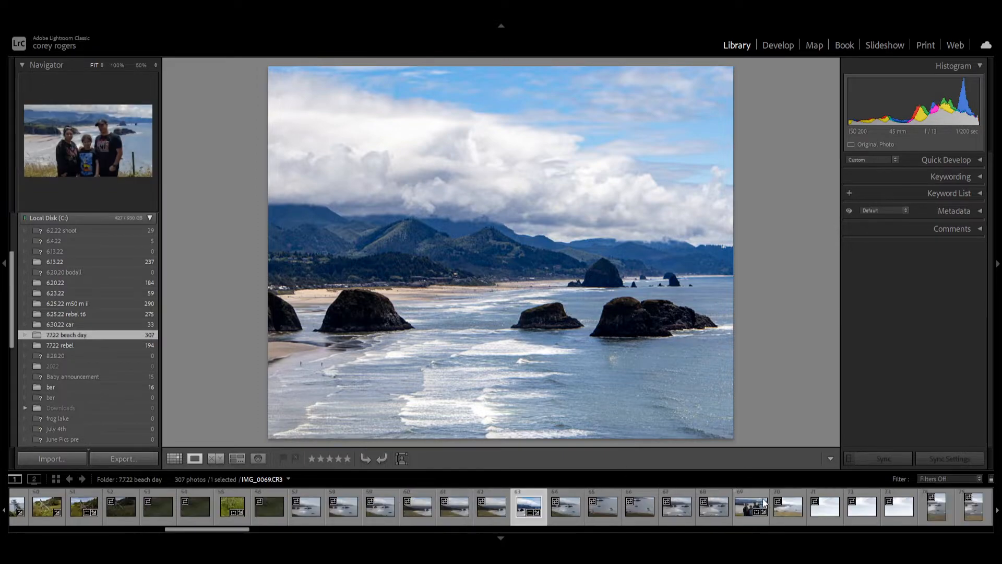
click(741, 508)
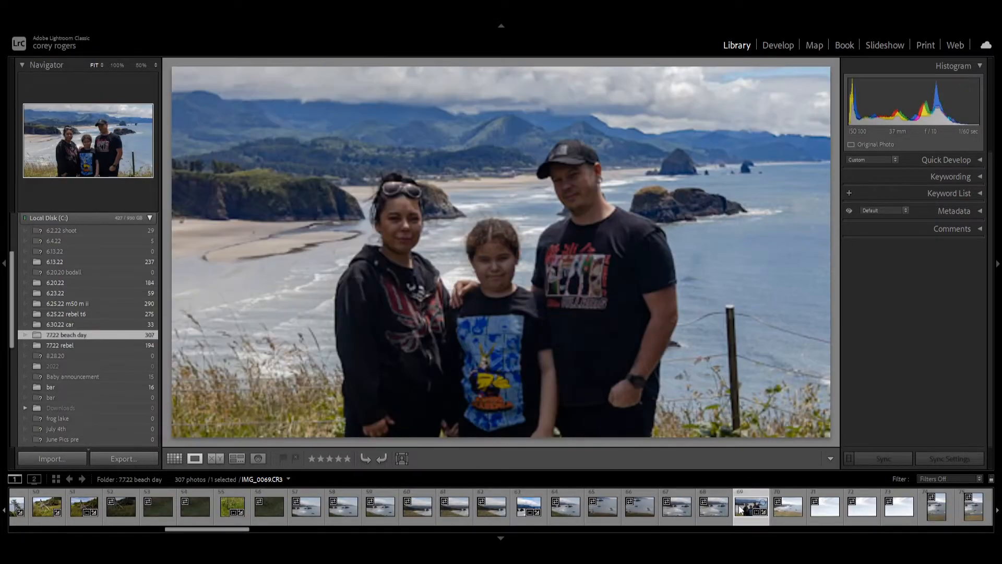
scroll(737, 505, down, 2)
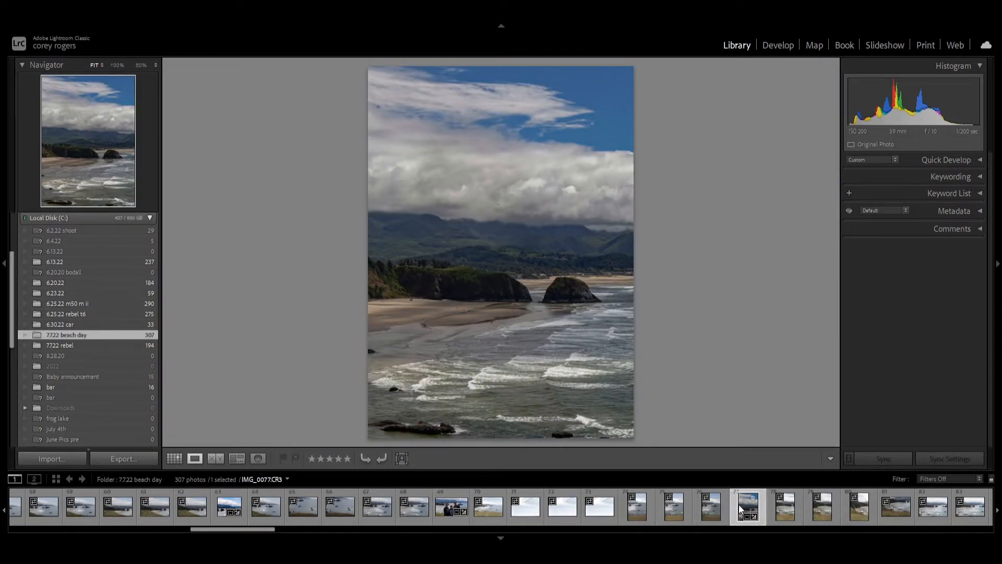
scroll(729, 506, down, 4)
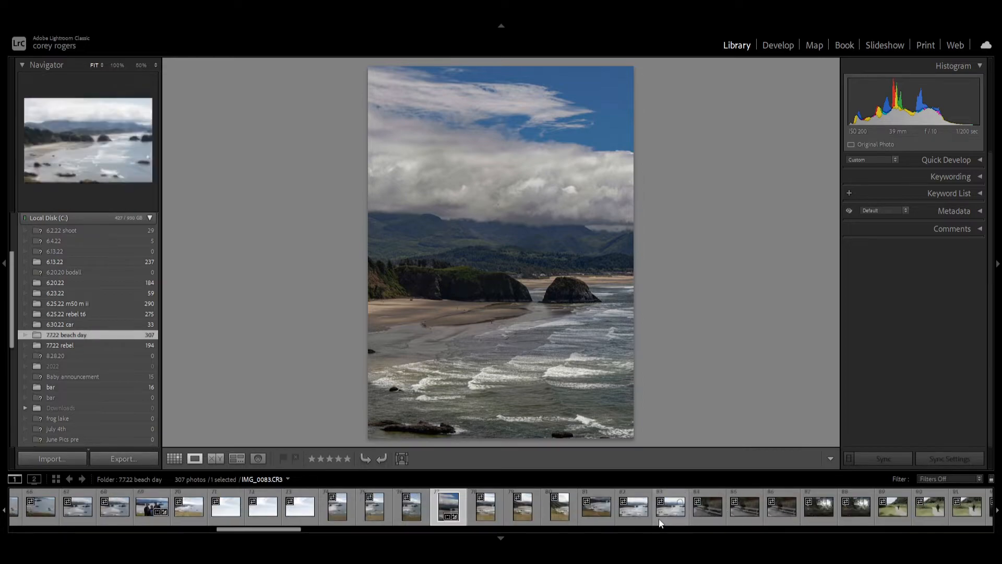
scroll(640, 513, down, 4)
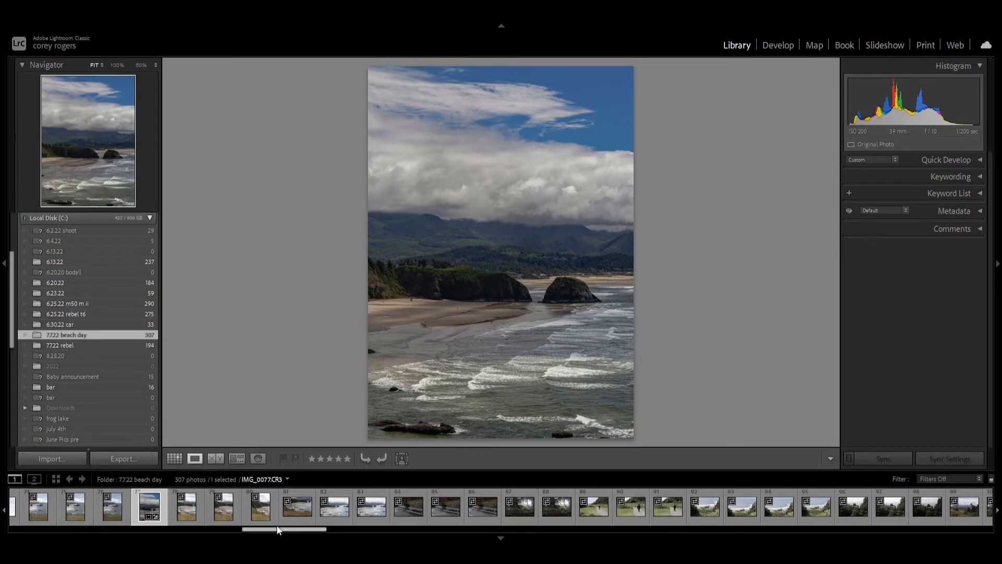
View sea-rock photo IMG_0127, the rock photo right after it, and lighthouse photo IMG_0132.
drag(282, 532, 401, 535)
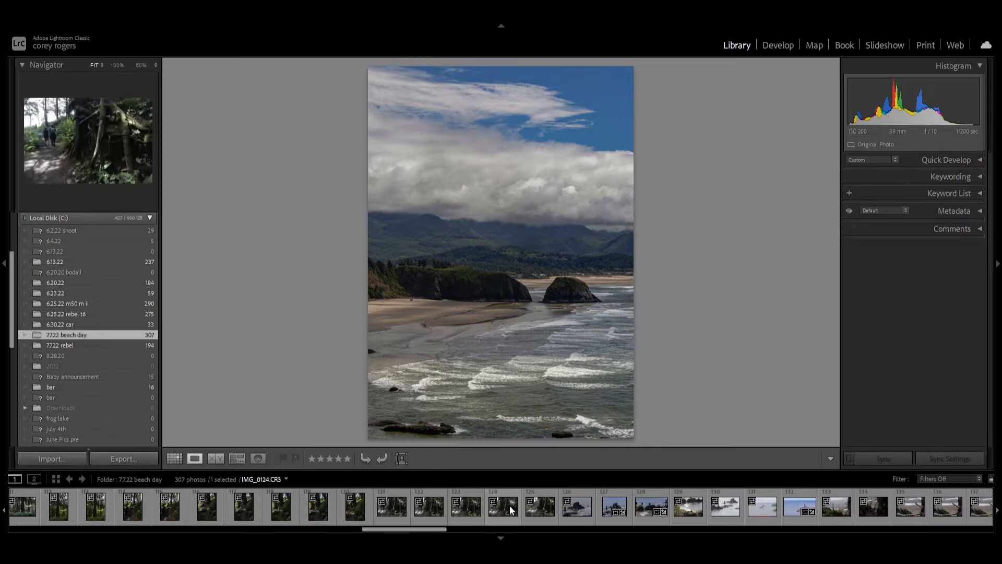
click(608, 506)
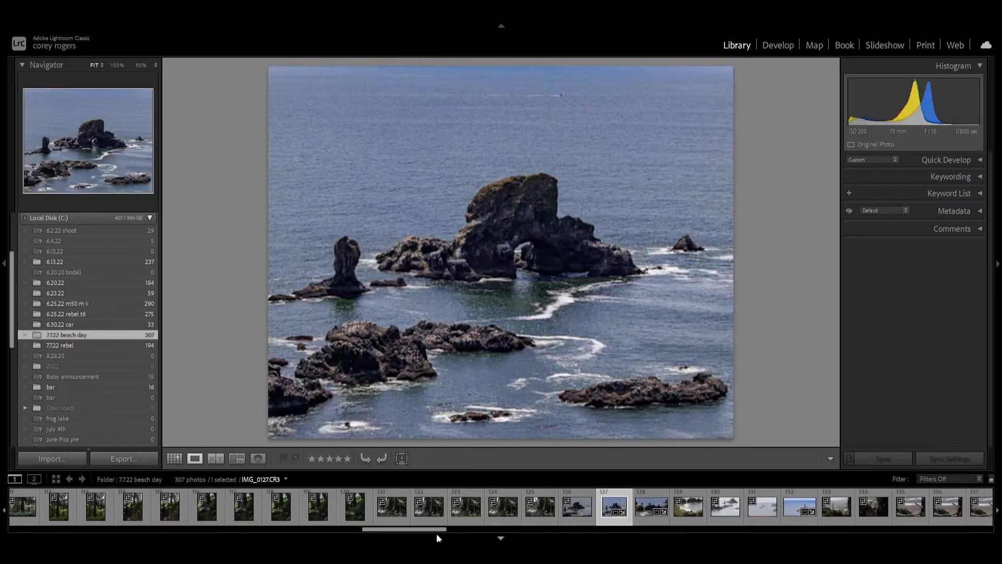
drag(432, 533, 449, 530)
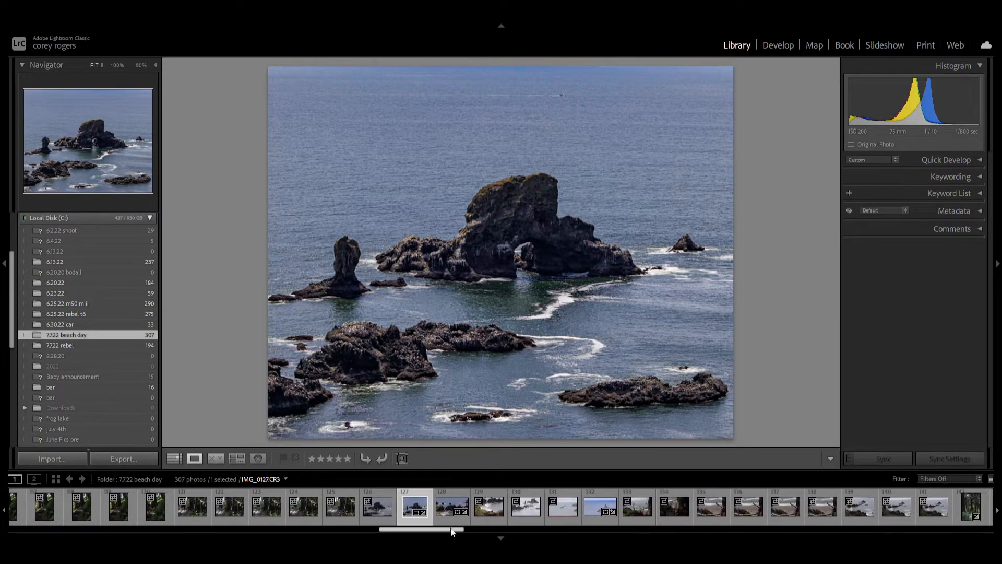
click(444, 506)
drag(446, 529, 458, 531)
click(457, 508)
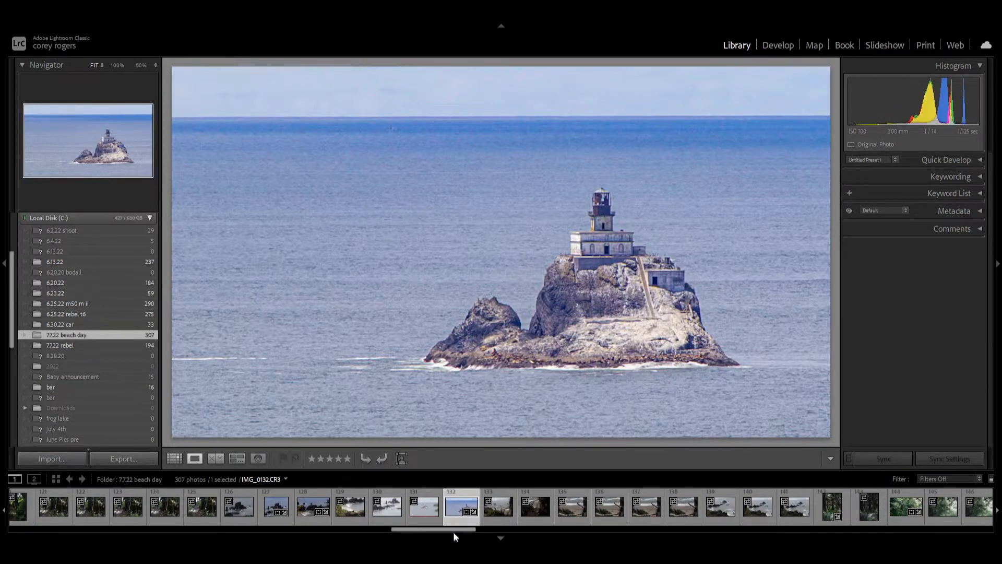
View forest photo IMG_0144 and the vertical white-flower photo IMG_0173.
drag(454, 529, 487, 529)
click(525, 505)
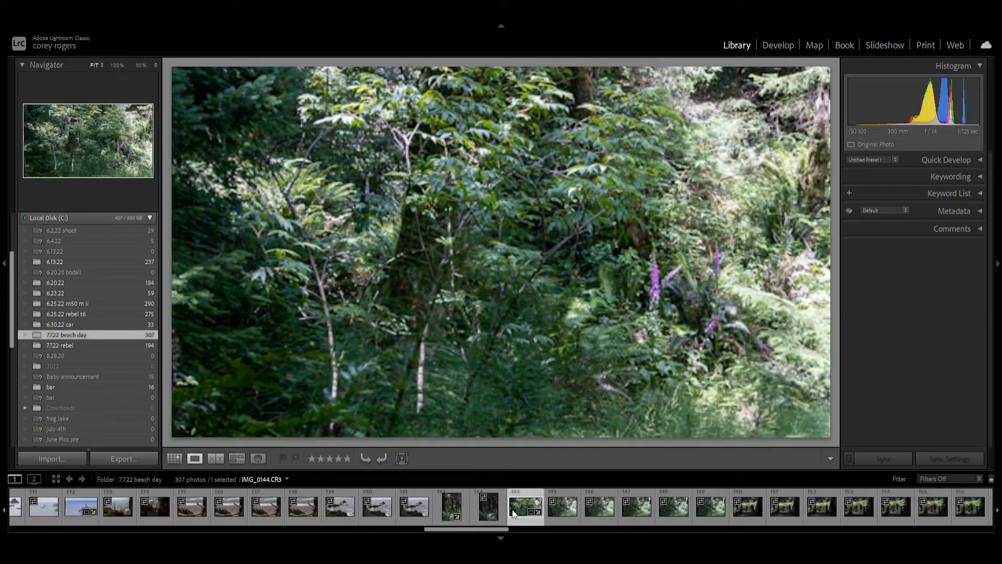
drag(491, 528, 571, 531)
click(679, 500)
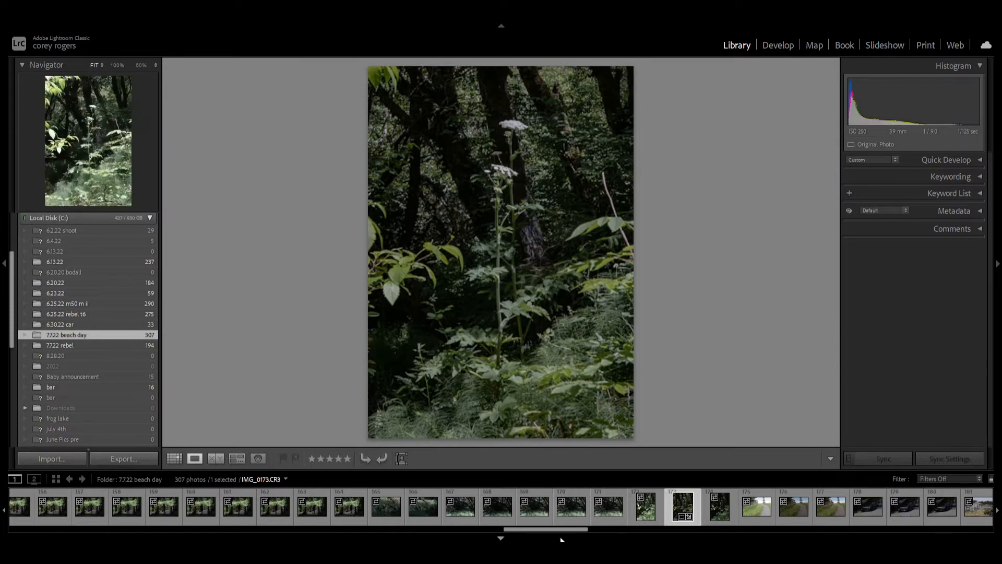
Display beach runner photo IMG_0206 and inspect the runner's feet and shadow at 100%, returning to the fitted view.
drag(565, 530, 671, 531)
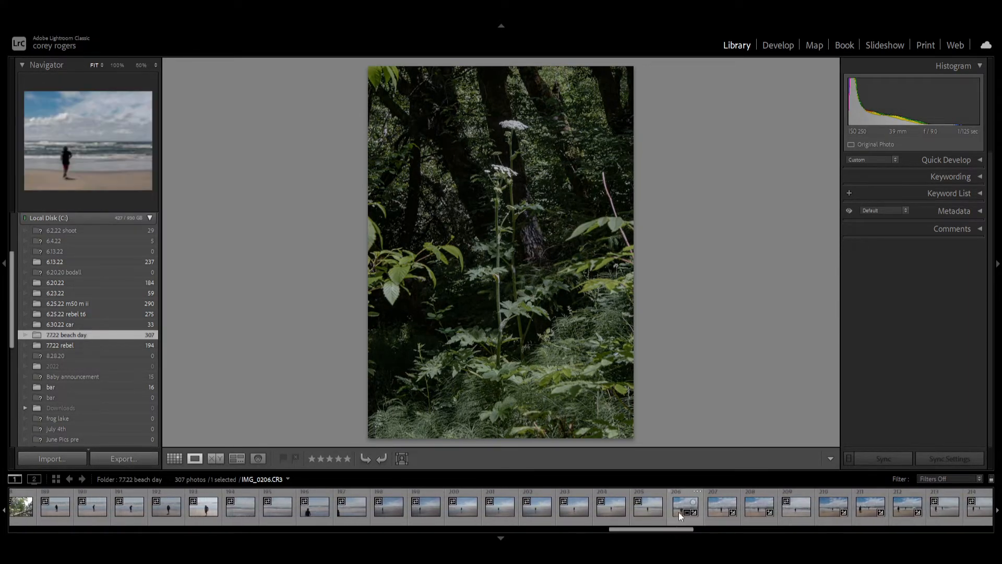
click(678, 511)
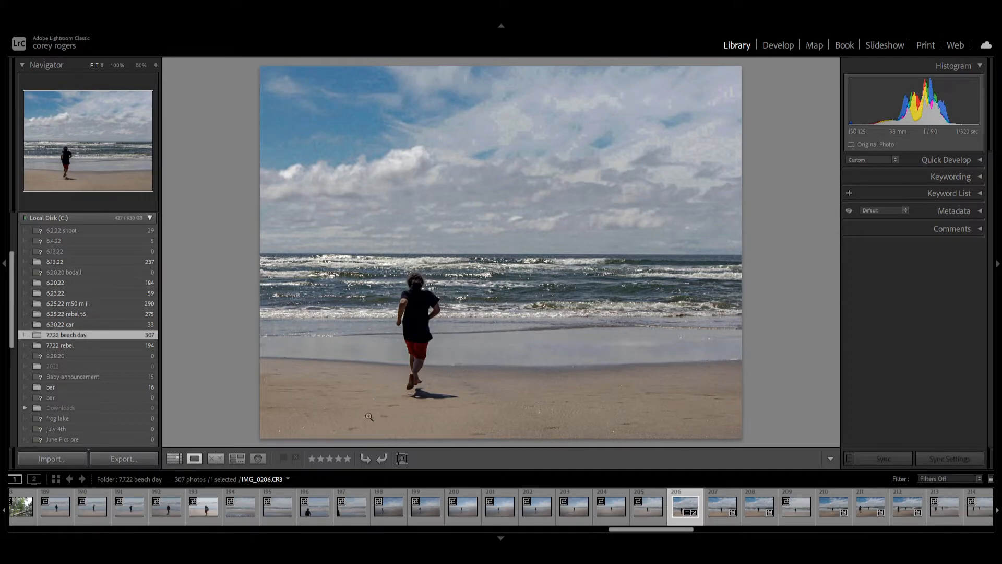
click(423, 387)
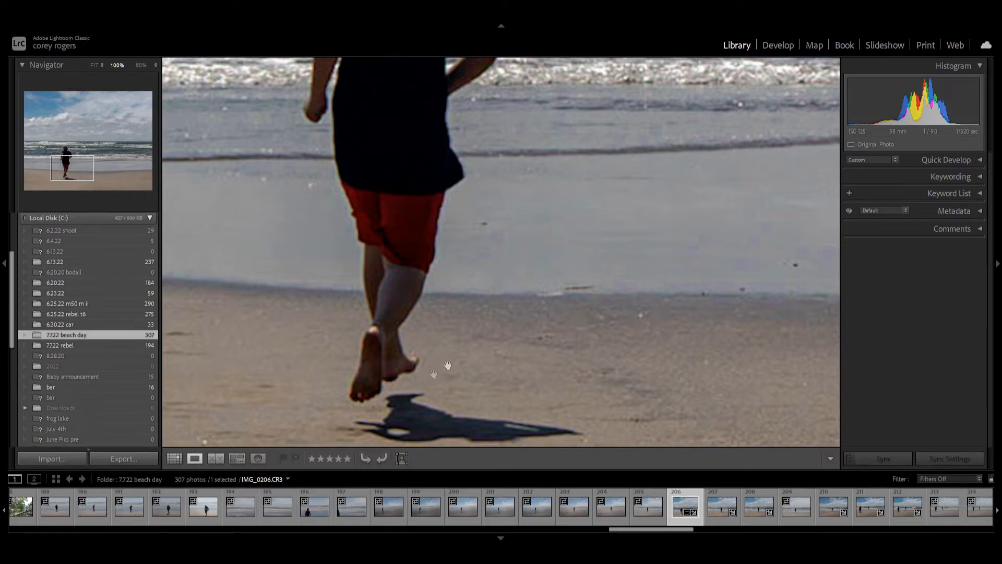
click(393, 372)
click(422, 389)
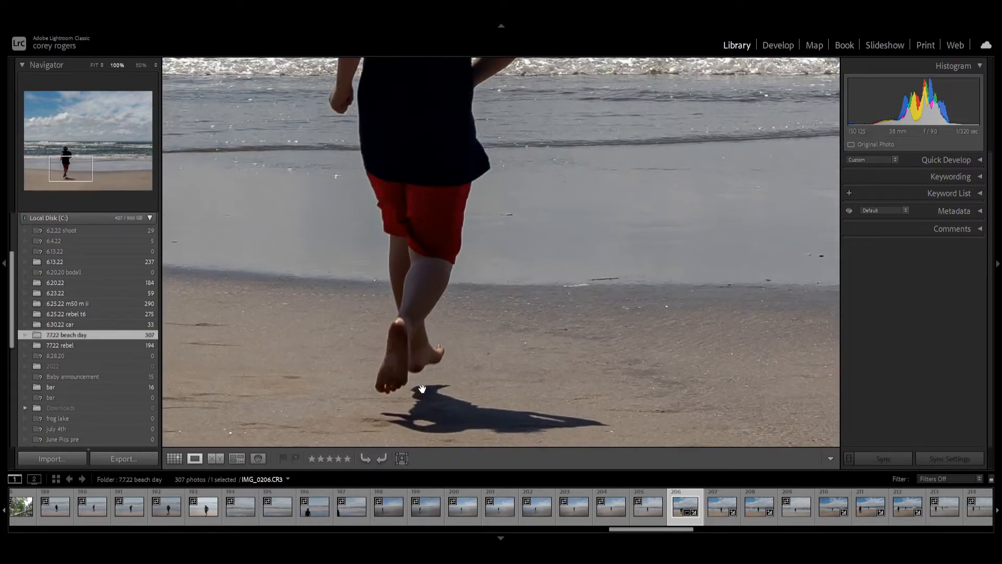
click(425, 387)
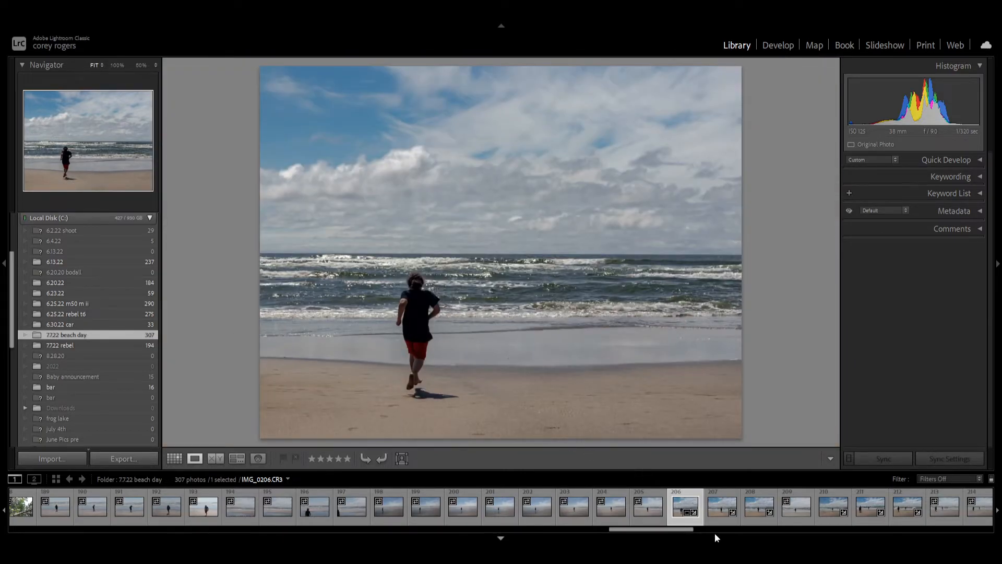
View the edited beach photos IMG_0219, IMG_0223 and IMG_0224 with people at the waterline.
drag(666, 530, 701, 534)
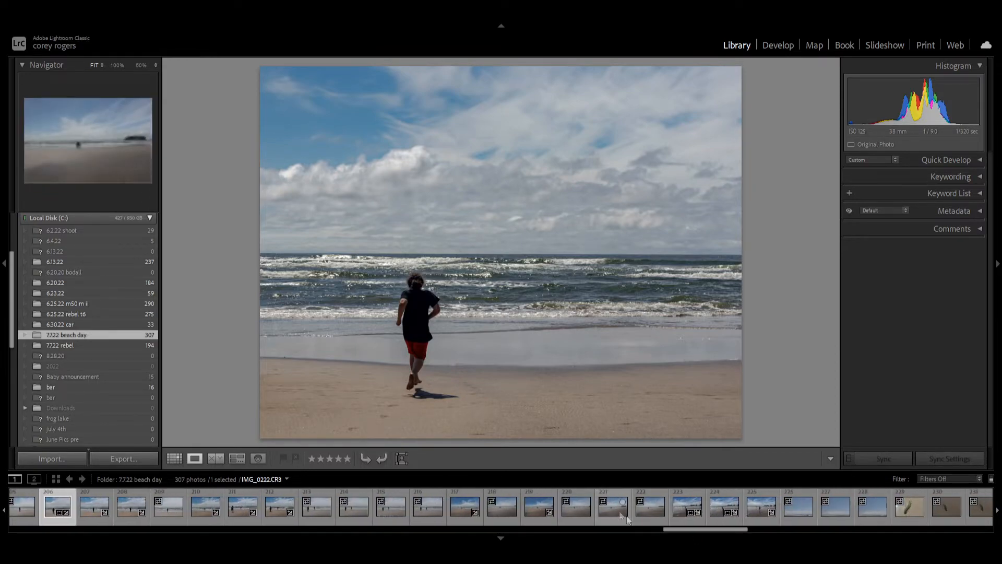
click(540, 504)
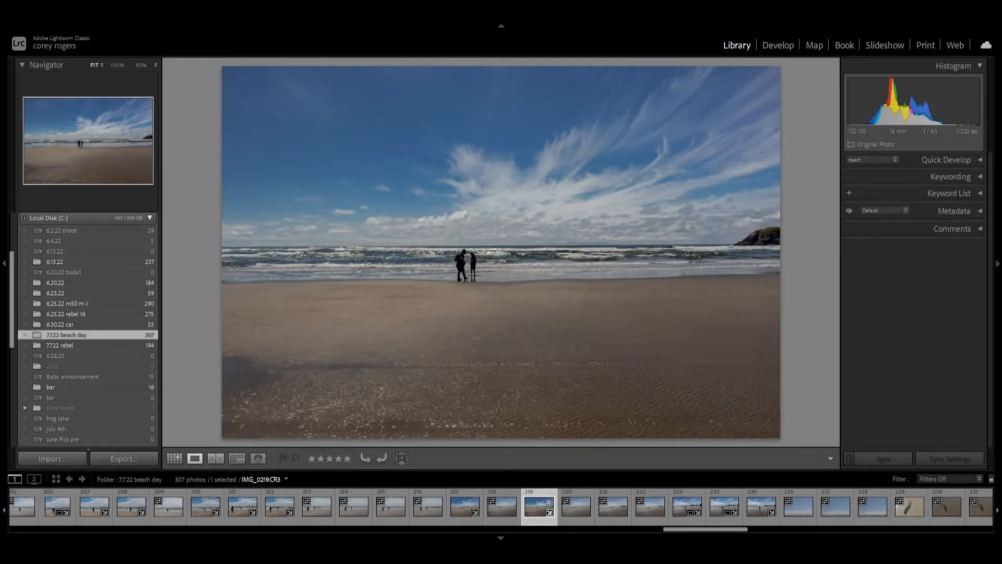
click(683, 500)
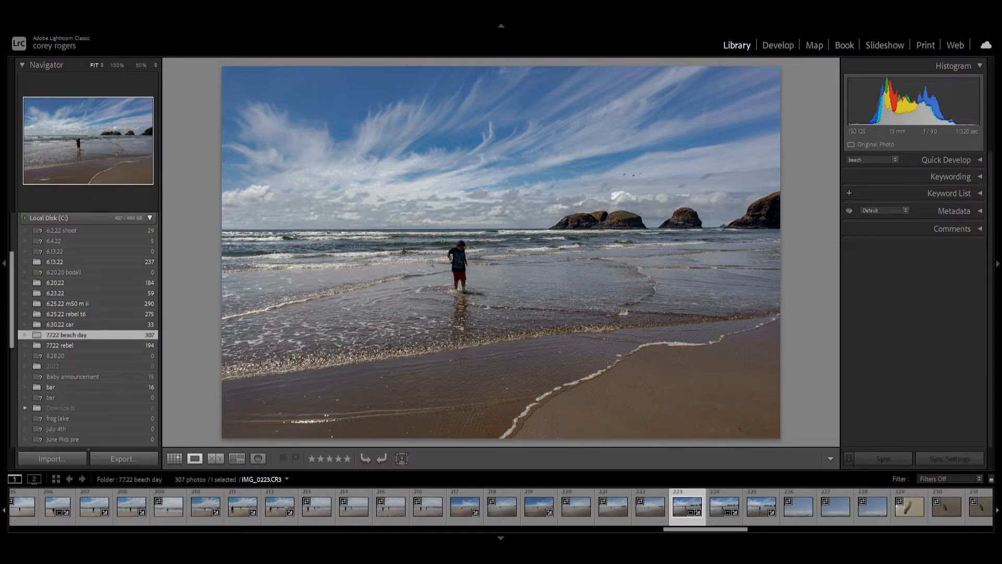
click(717, 508)
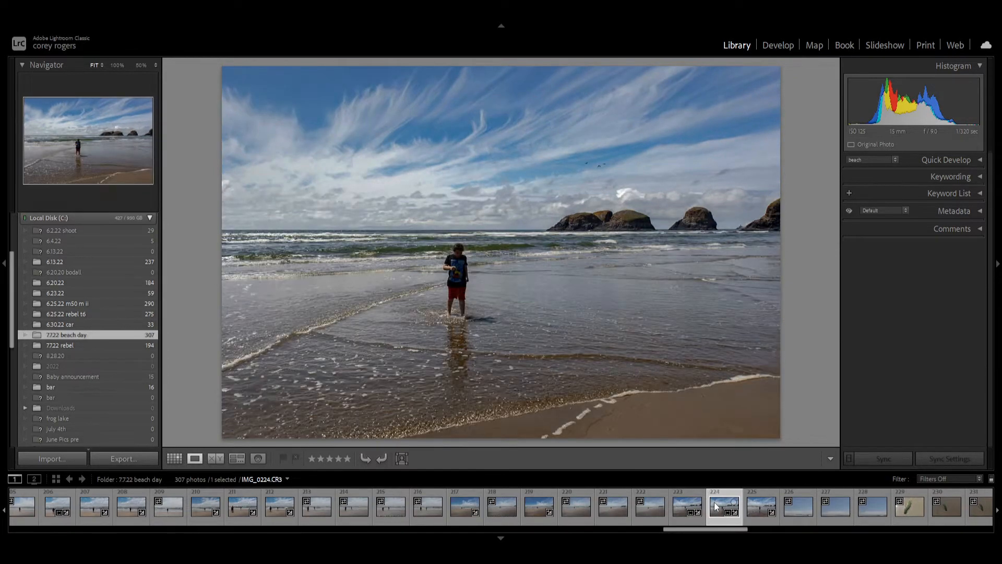
View sea-stack photos IMG_0233, IMG_0239 and IMG_0241, ending on overexposed beach photo IMG_0253.
drag(716, 531, 754, 530)
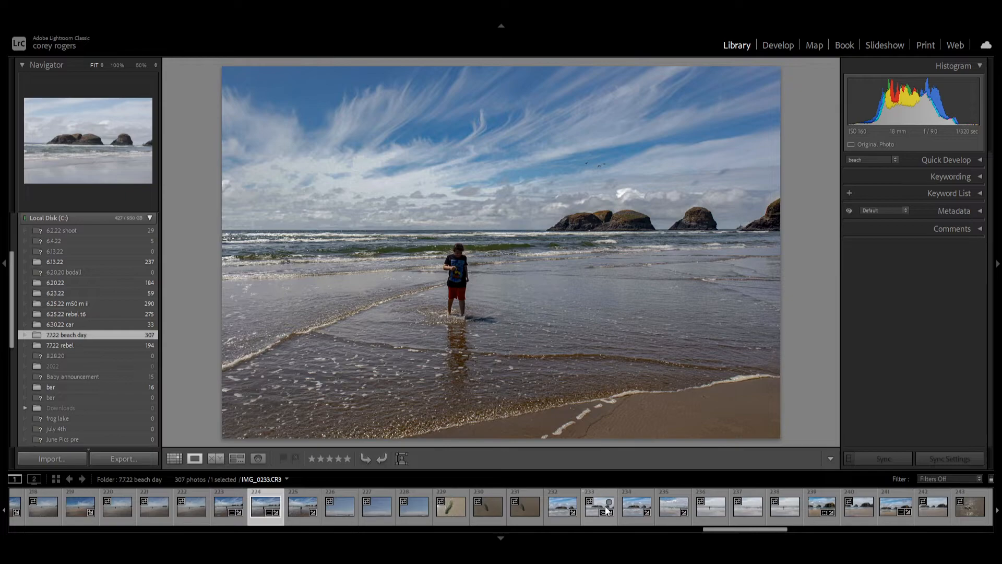
click(599, 508)
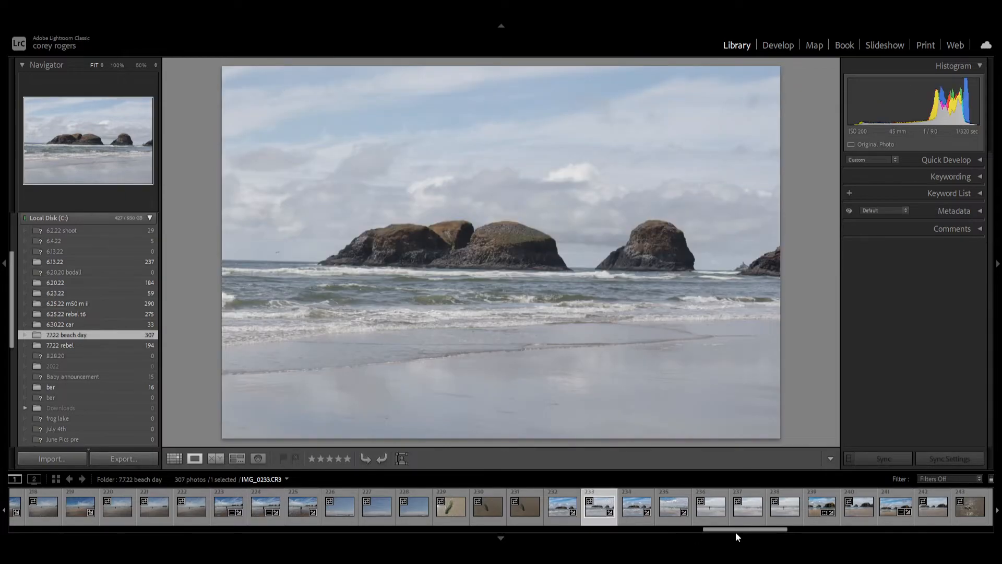
click(815, 512)
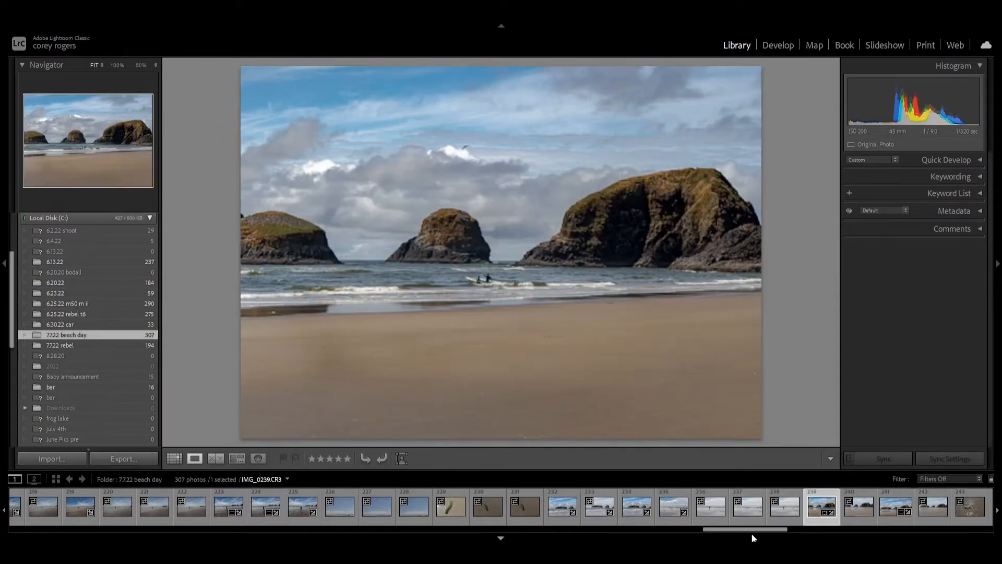
drag(750, 530, 781, 531)
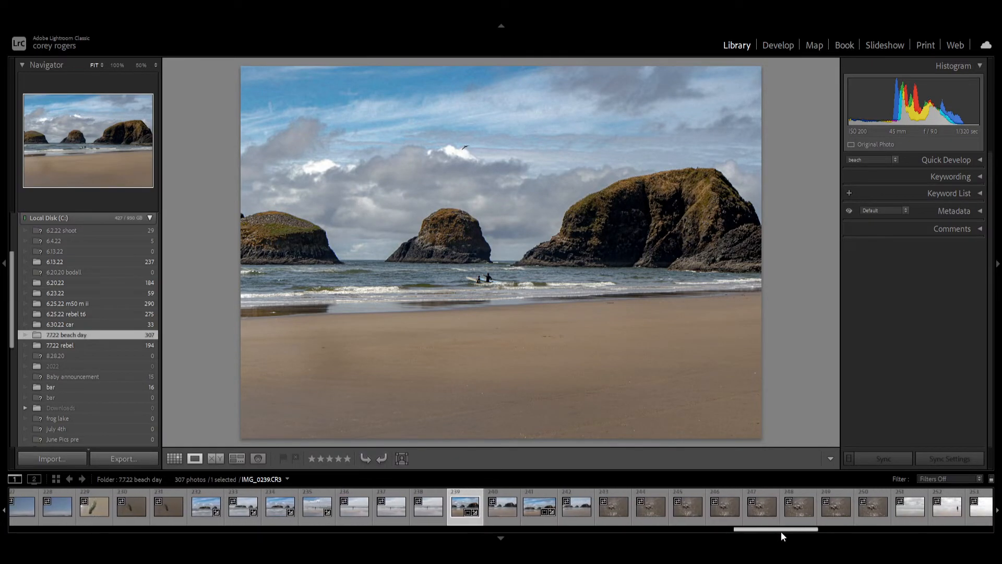
click(528, 508)
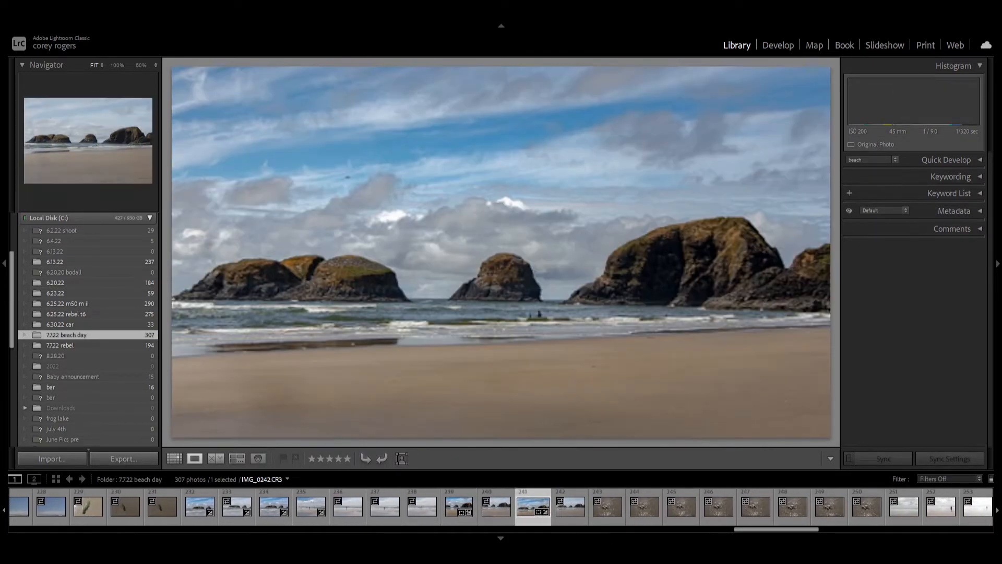
drag(752, 532, 789, 534)
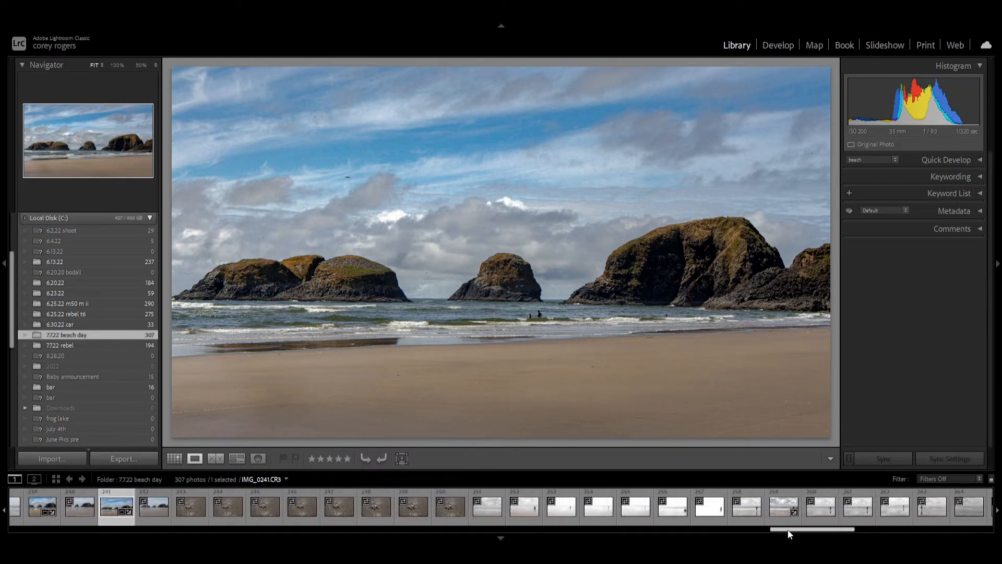
click(565, 512)
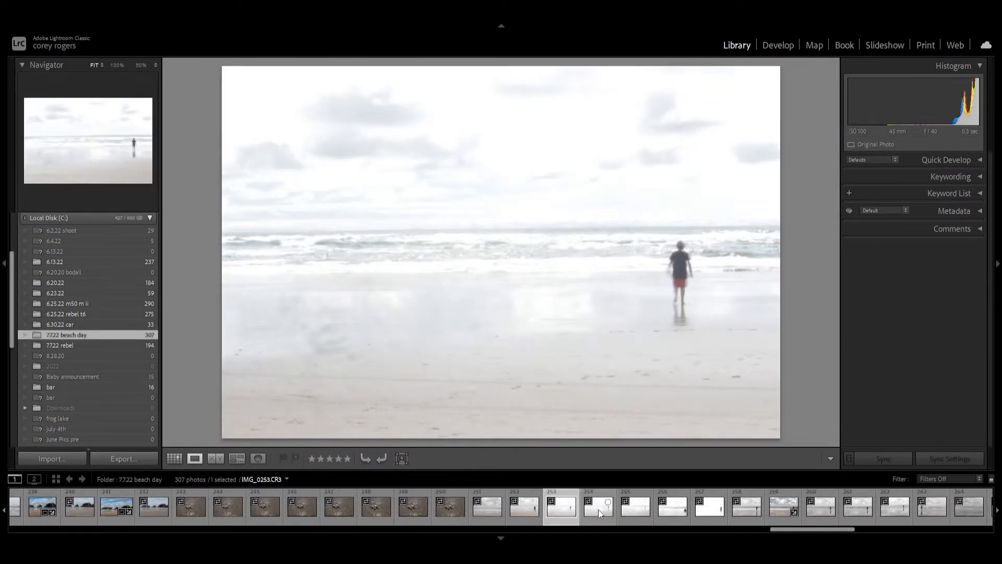
View the bright beach photos IMG_0254 to IMG_0257 in sequence, ending on IMG_0258 of the boy facing the waves.
click(590, 510)
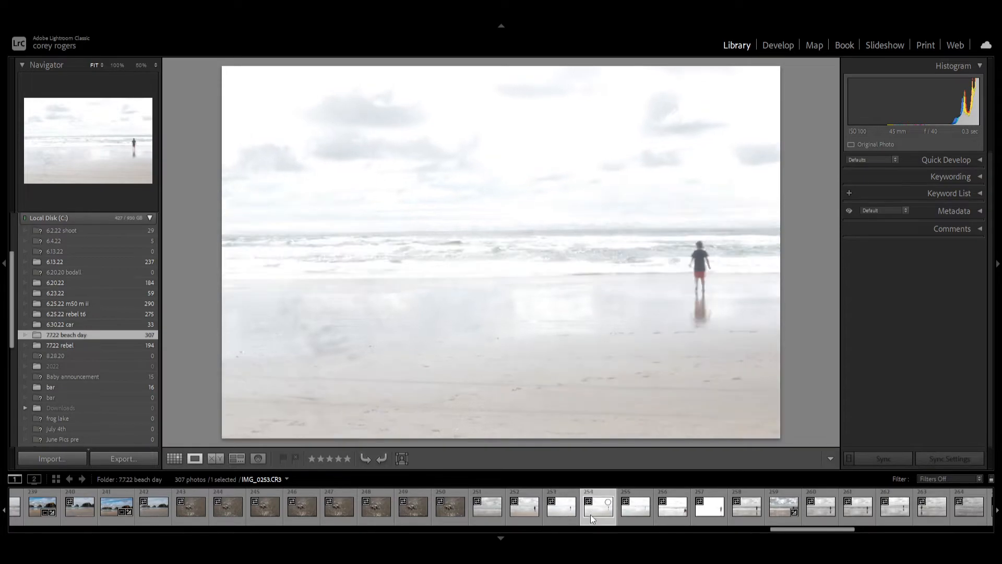
click(636, 509)
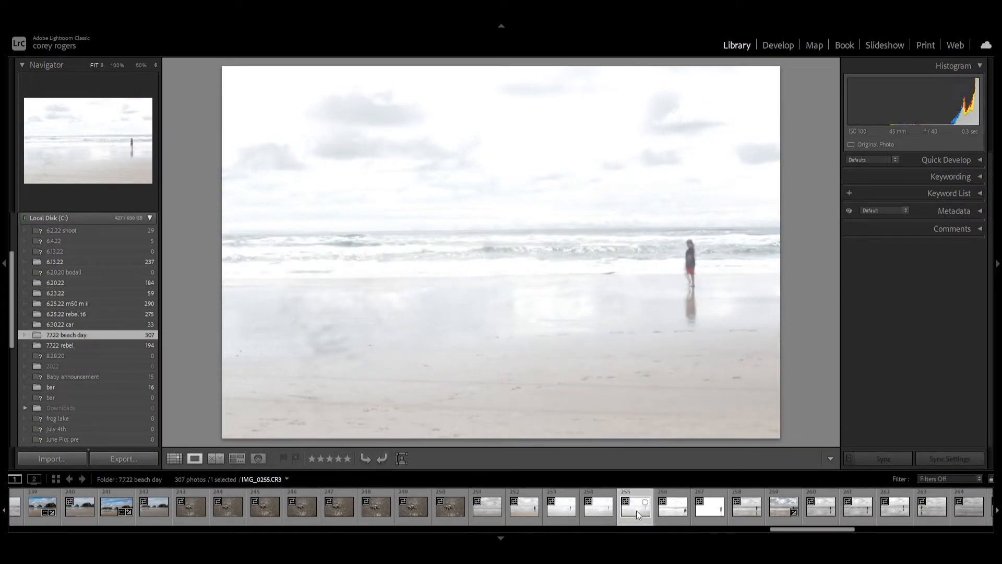
click(675, 511)
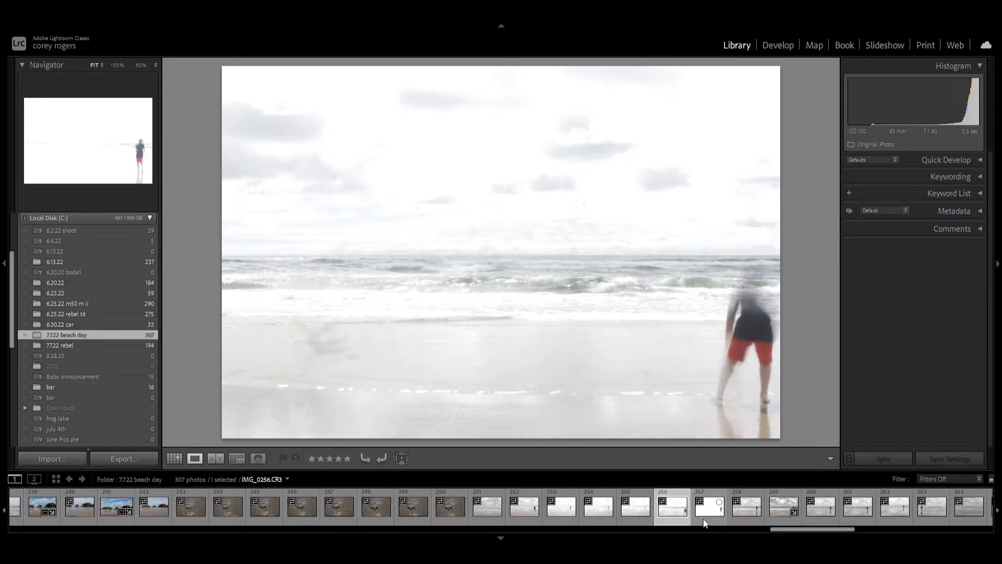
click(702, 514)
click(741, 515)
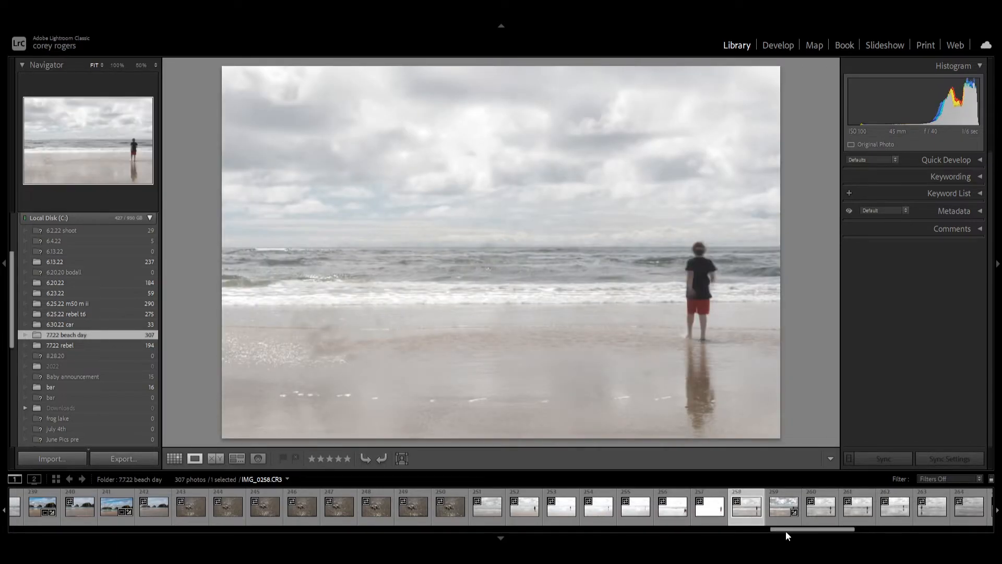
Compare the edited beach photos IMG_0270 and IMG_0271 of the boy at the waterline, ending on IMG_0271.
drag(785, 531, 817, 531)
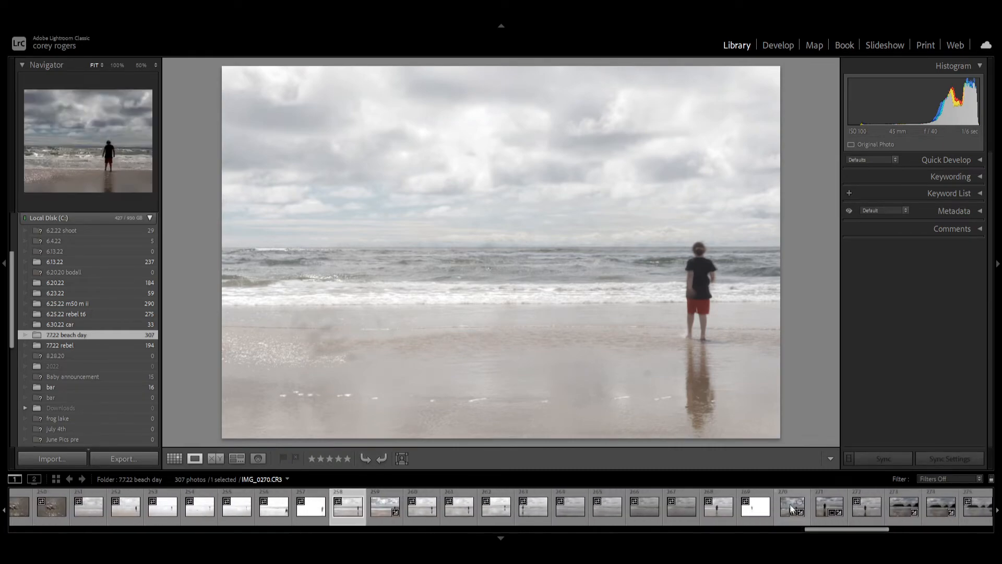
click(789, 504)
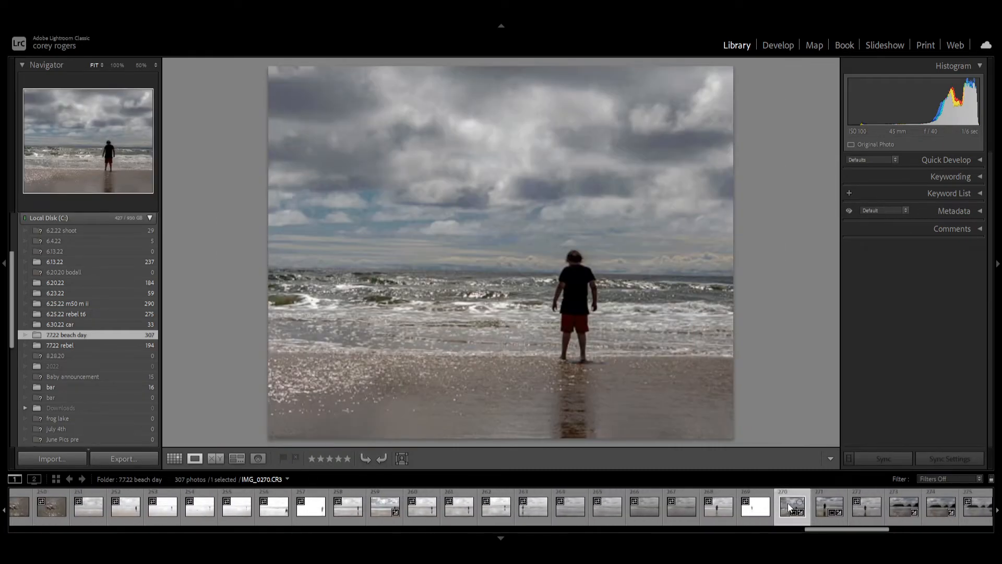
click(821, 511)
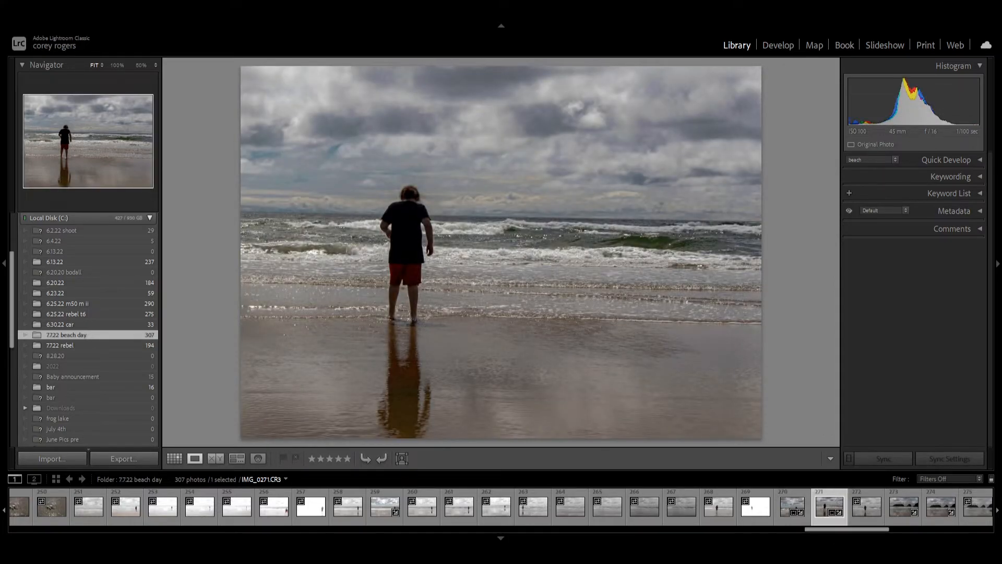
click(787, 505)
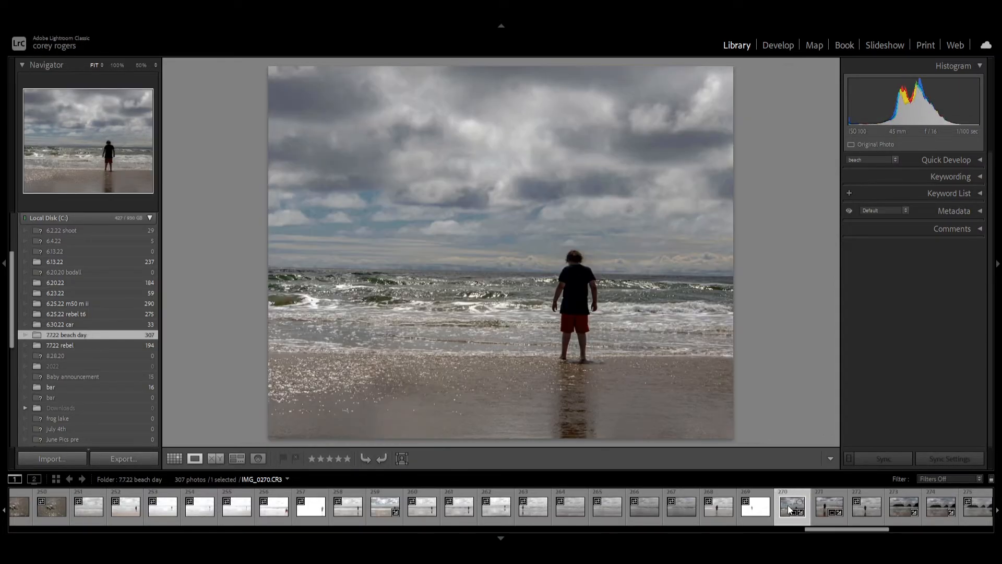
click(820, 502)
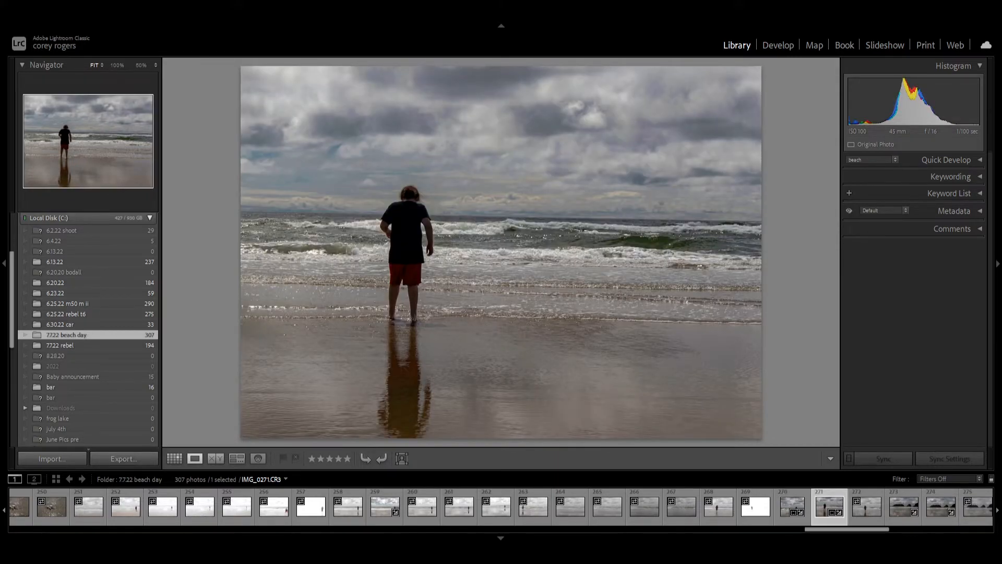
View the edited sea-stack photos IMG_0276 and IMG_0288 further along the beach day folder.
drag(851, 529, 906, 537)
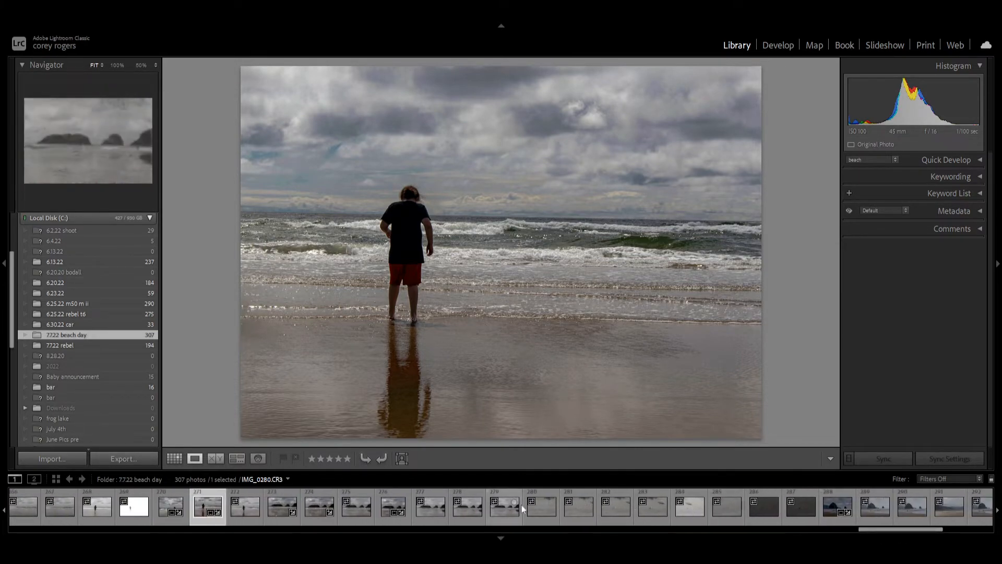
click(392, 506)
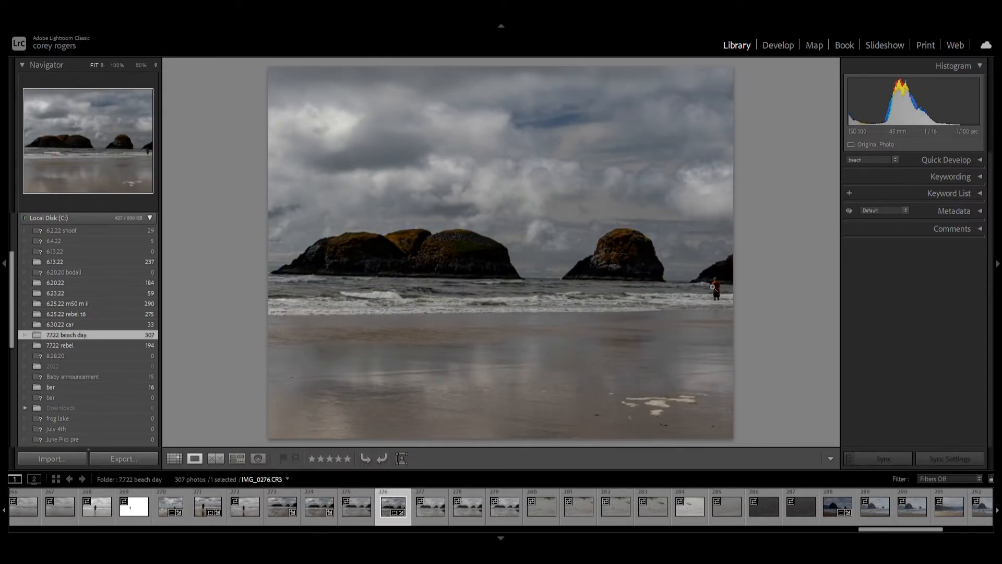
click(831, 504)
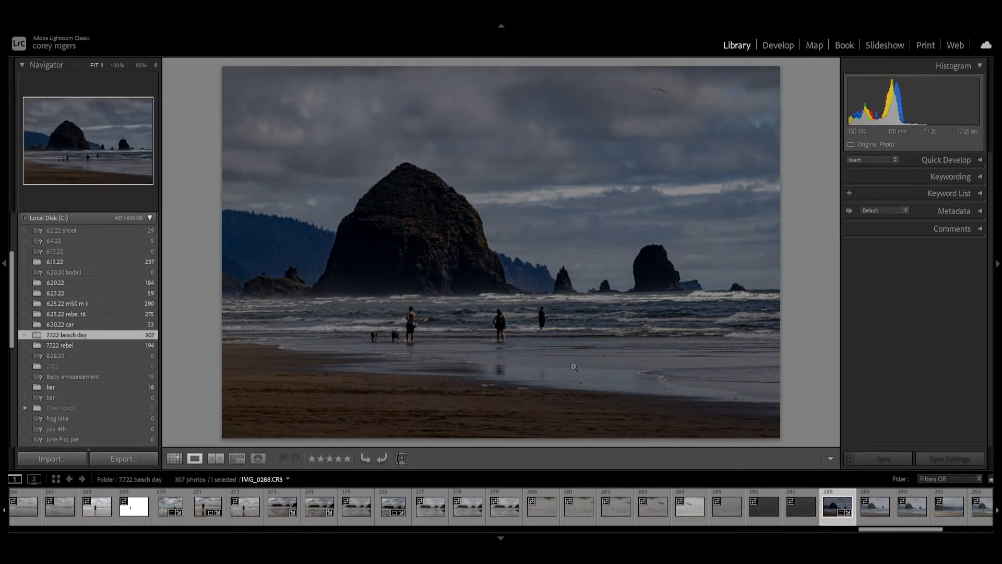
View the edited fisherman photo IMG_0297 and the rocky island photo IMG_0300 near the end of the folder.
drag(873, 528, 920, 530)
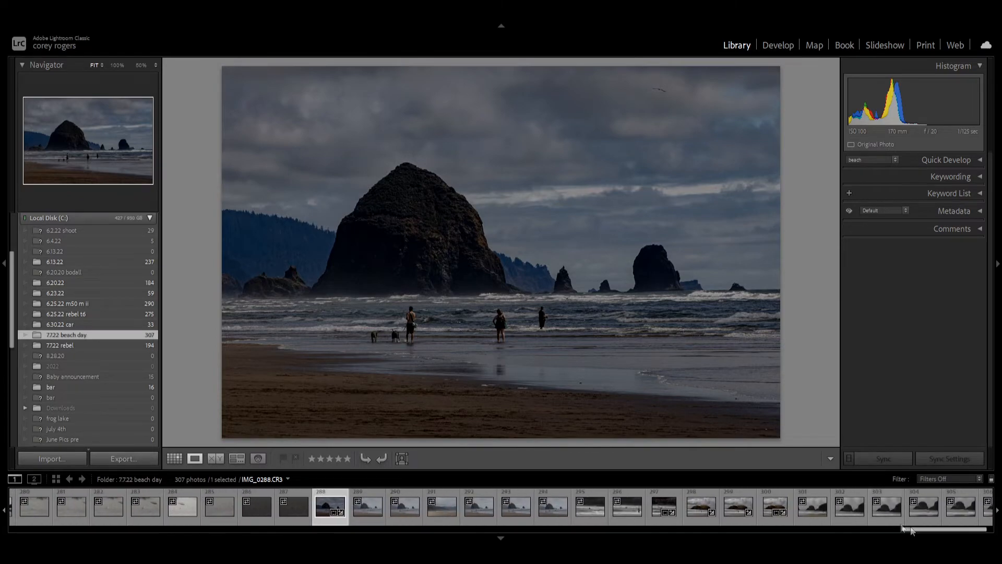
click(661, 512)
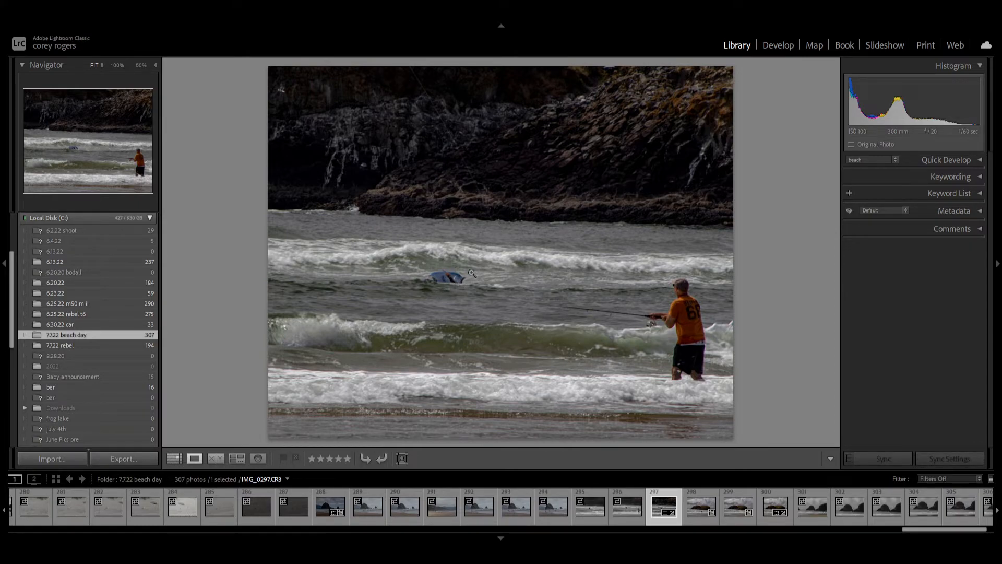
drag(904, 530, 934, 529)
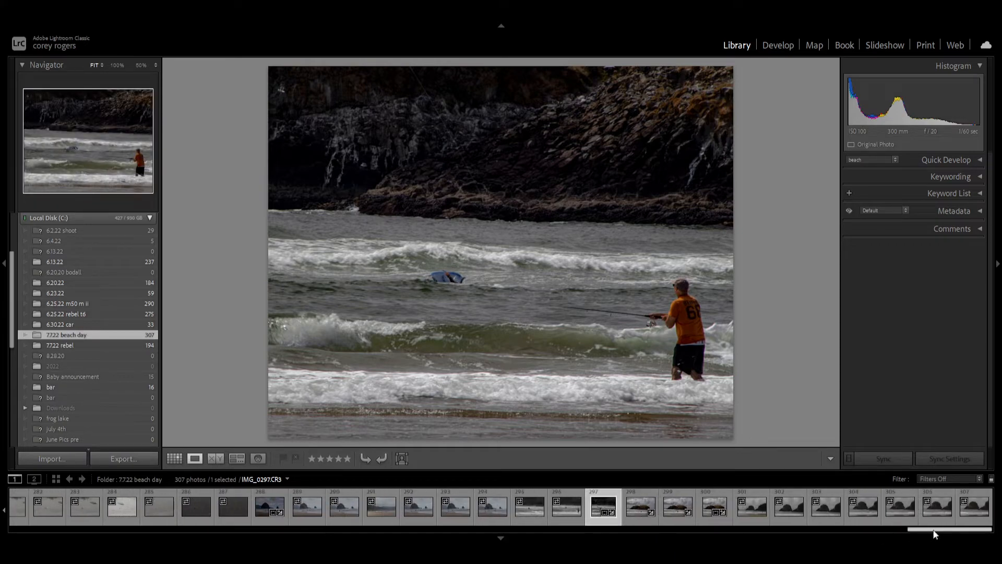
click(708, 511)
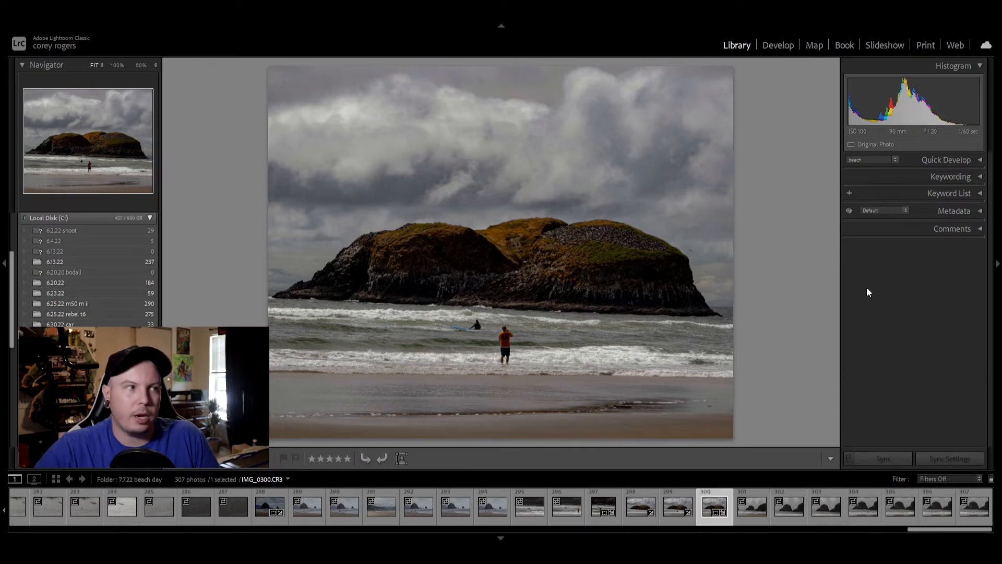
Check the 6.13.22, 6.30.22 car, 6.25.22 rebel t6 and 6.23.22 folders for another shoot to show.
click(65, 272)
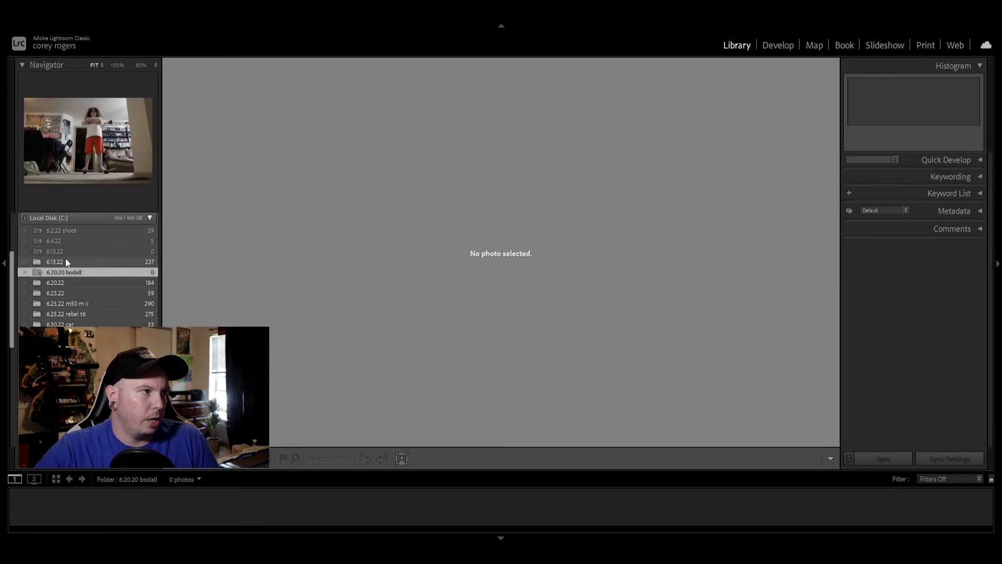
click(66, 261)
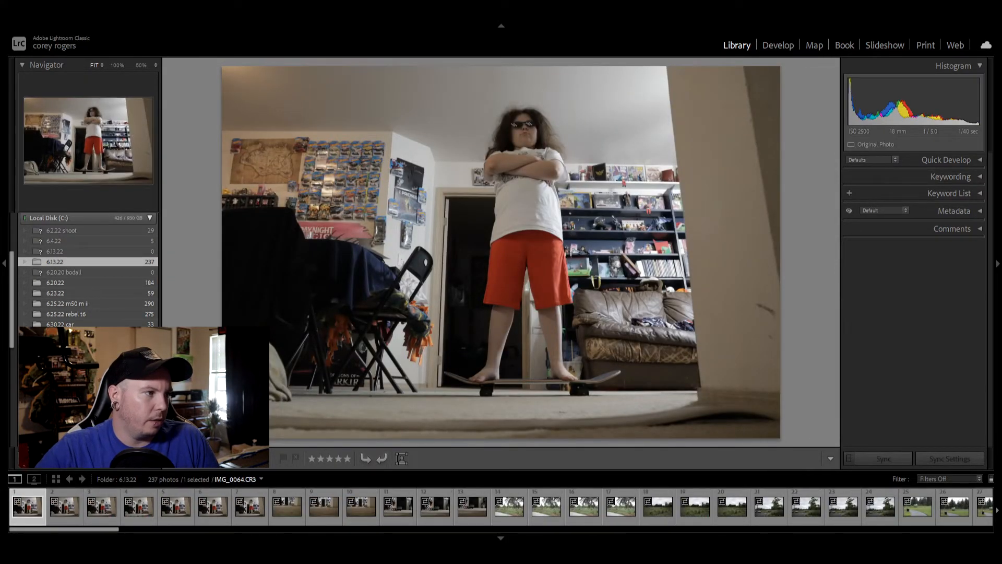
click(100, 321)
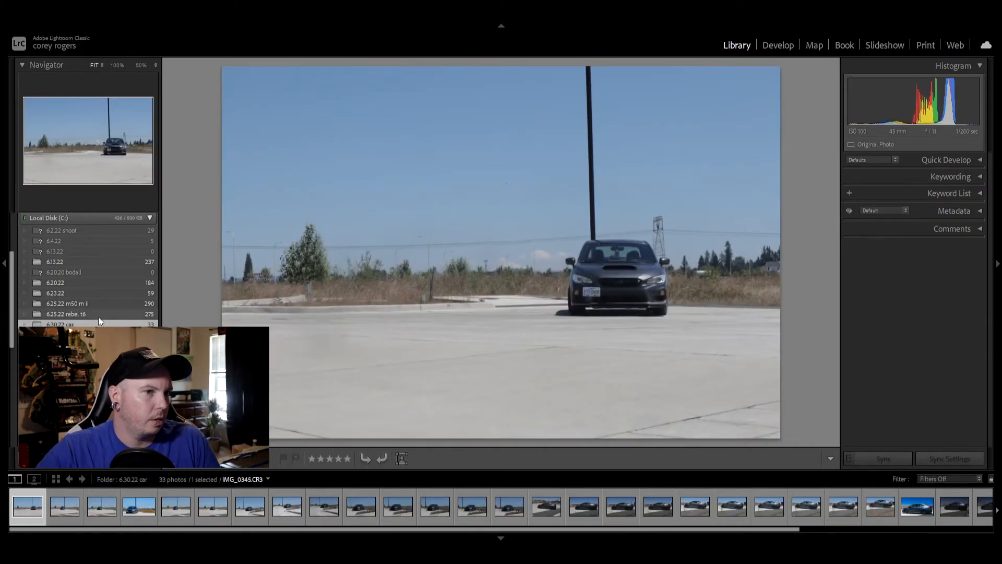
click(98, 312)
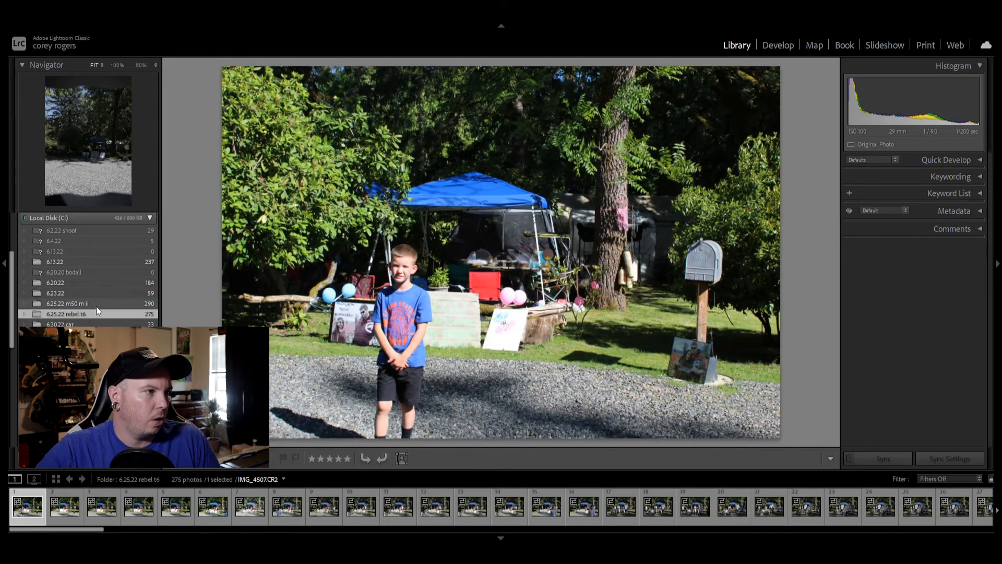
click(86, 294)
Open the bar folder containing 16 photos and view its last three shots, starting with the whipped-cream drink IMG_4396.
scroll(86, 295, up, 1)
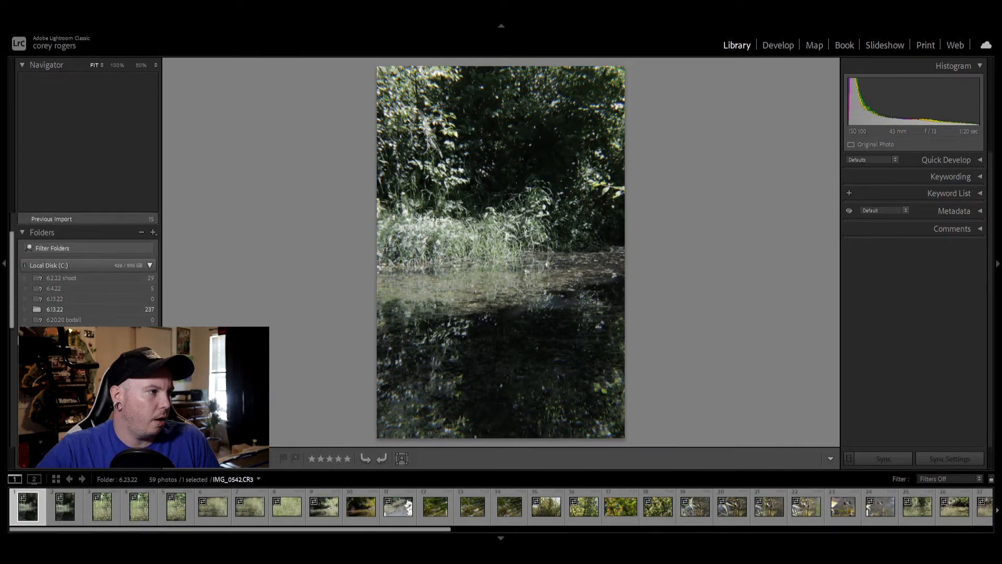
scroll(87, 290, down, 2)
scroll(87, 290, down, 2)
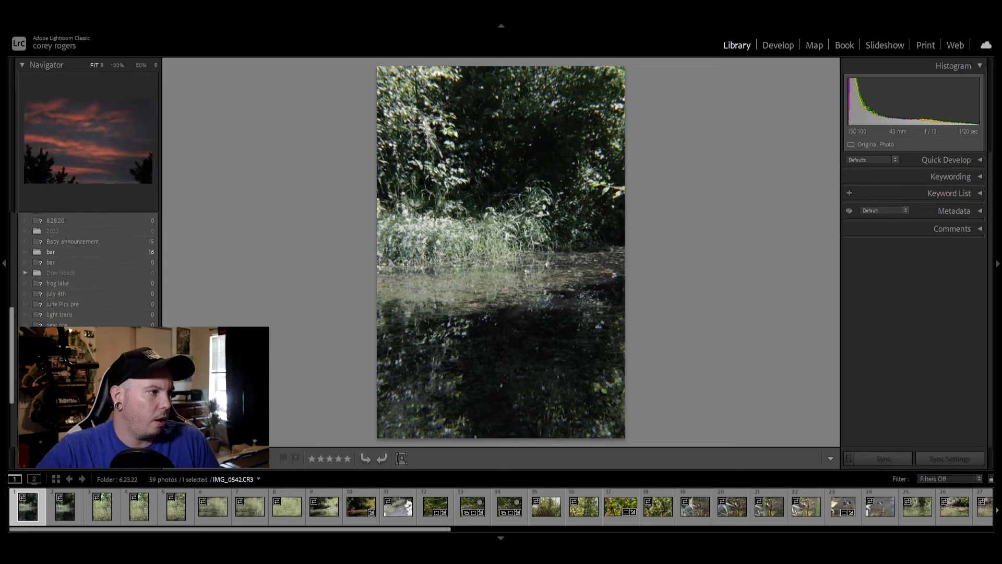
click(76, 252)
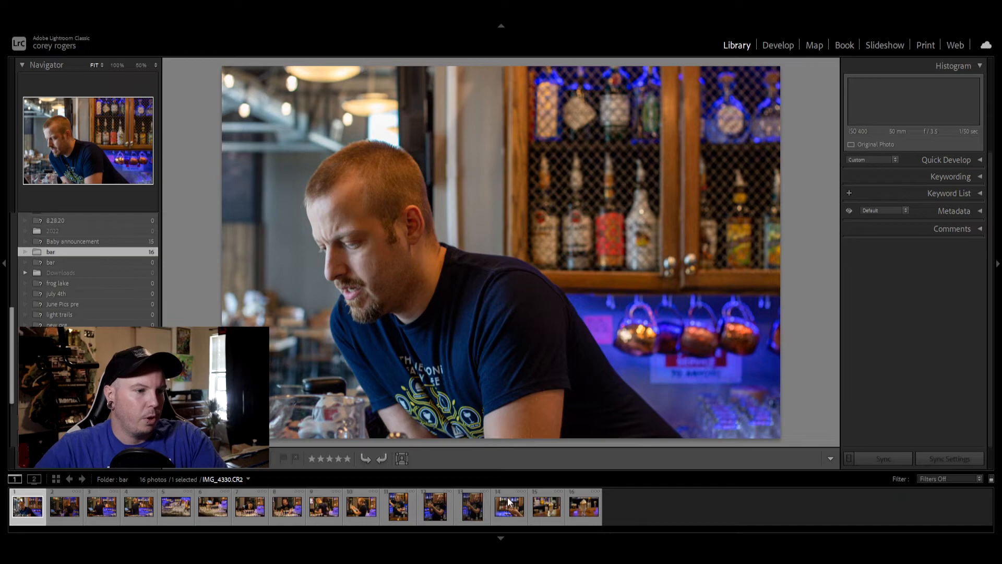
click(579, 509)
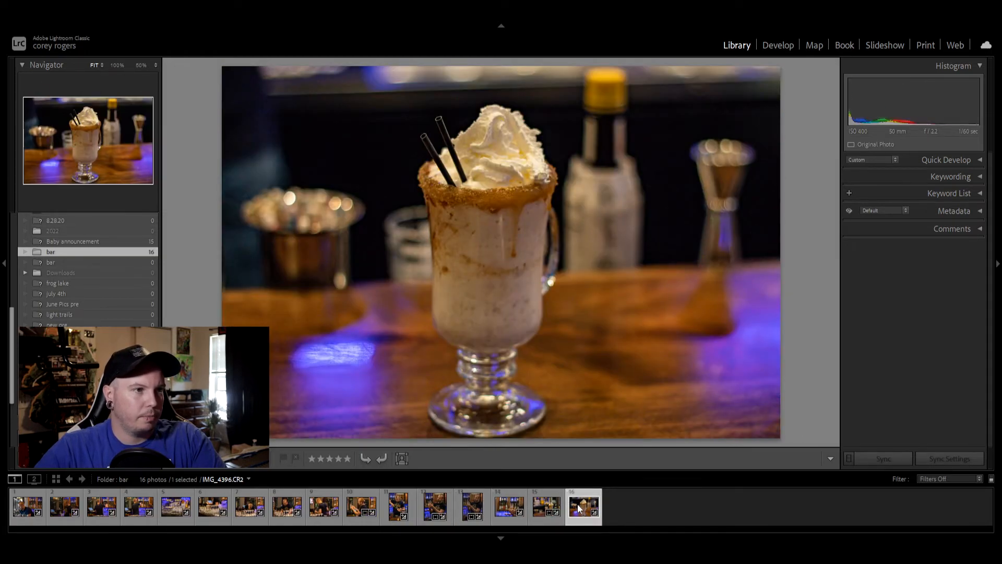
click(542, 508)
click(509, 509)
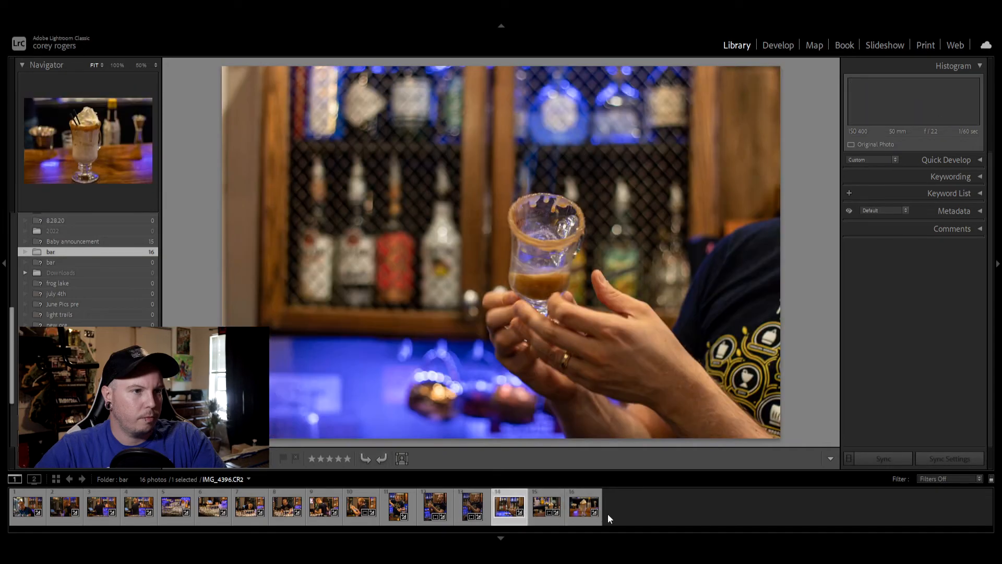
Step backward through the bartender photos IMG_4381, IMG_4380 and IMG_4376 to the side view IMG_4366.
key(Left)
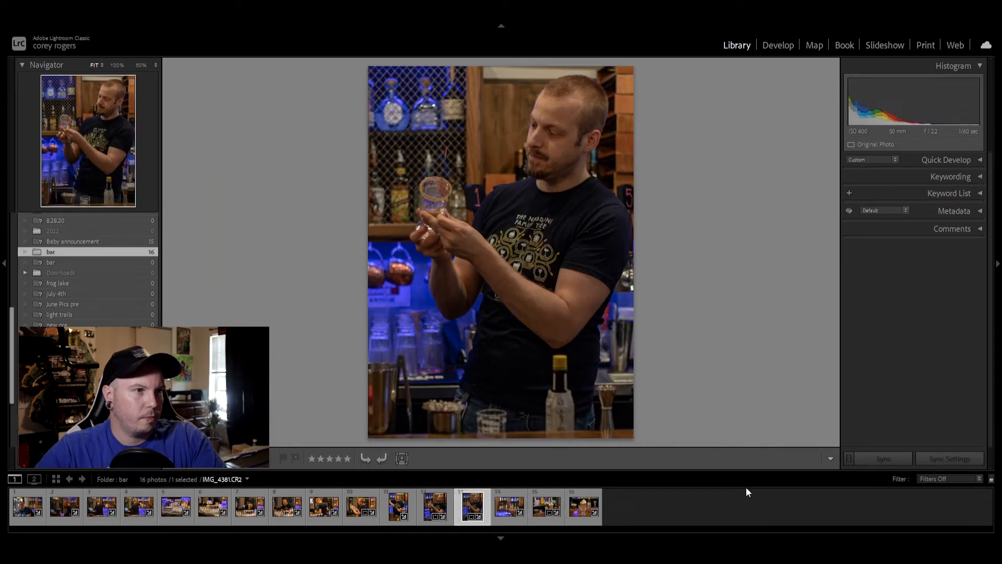
key(Left)
key(Left)
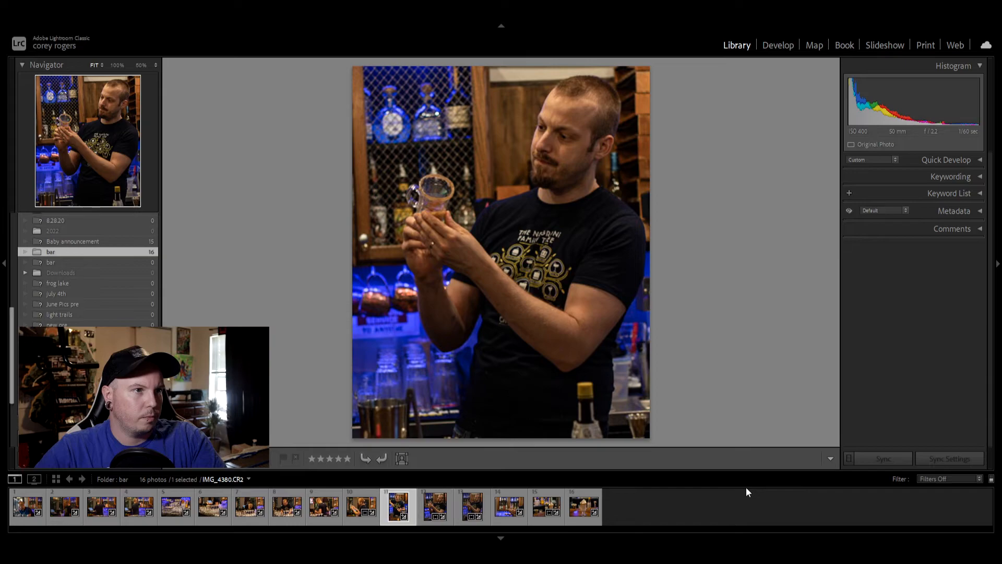
key(Left)
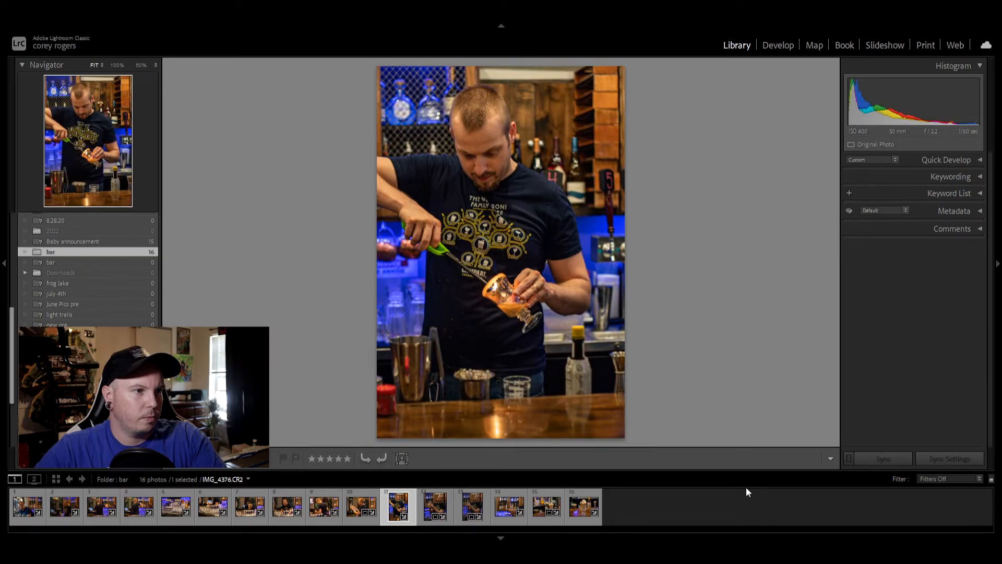
key(Left)
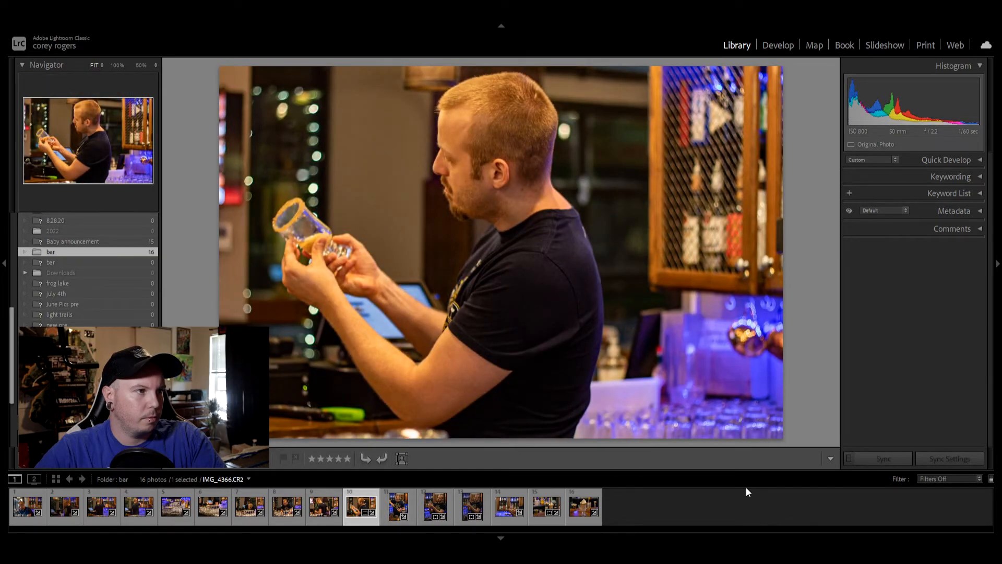
Continue backward from bartender photo IMG_4359 to glassware photo IMG_4352, and return to glassware photo IMG_4353.
key(Left)
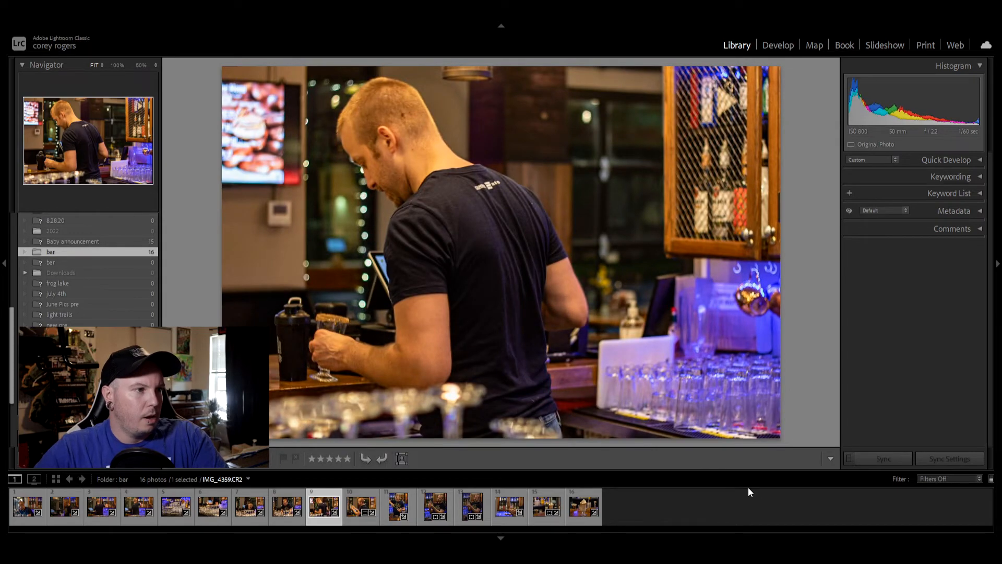
key(Left)
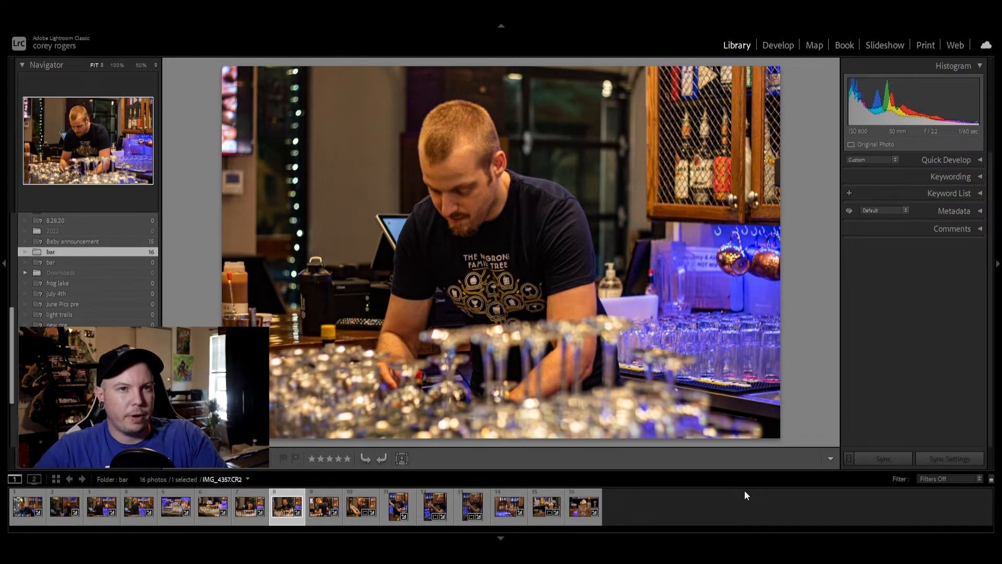
key(Left)
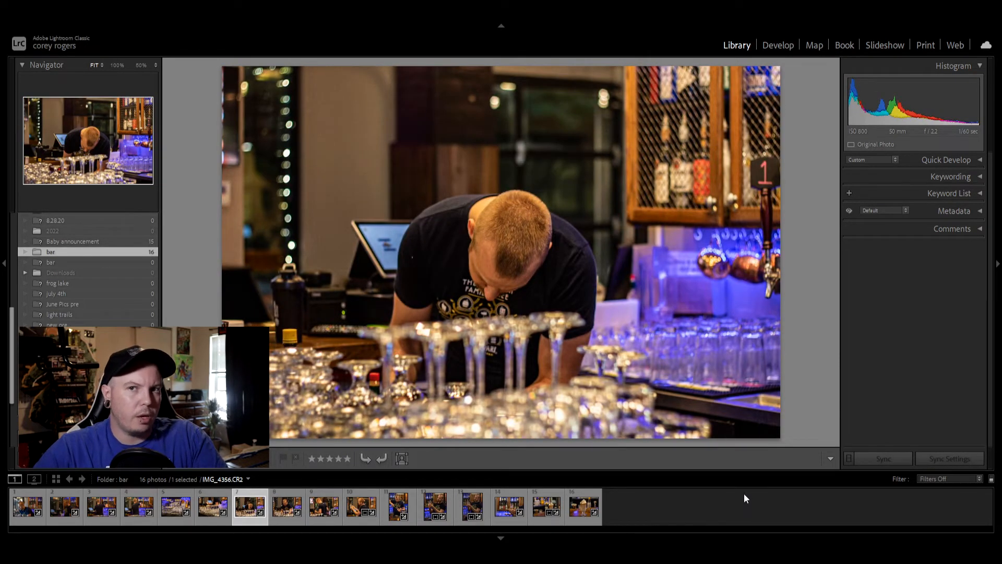
key(Left)
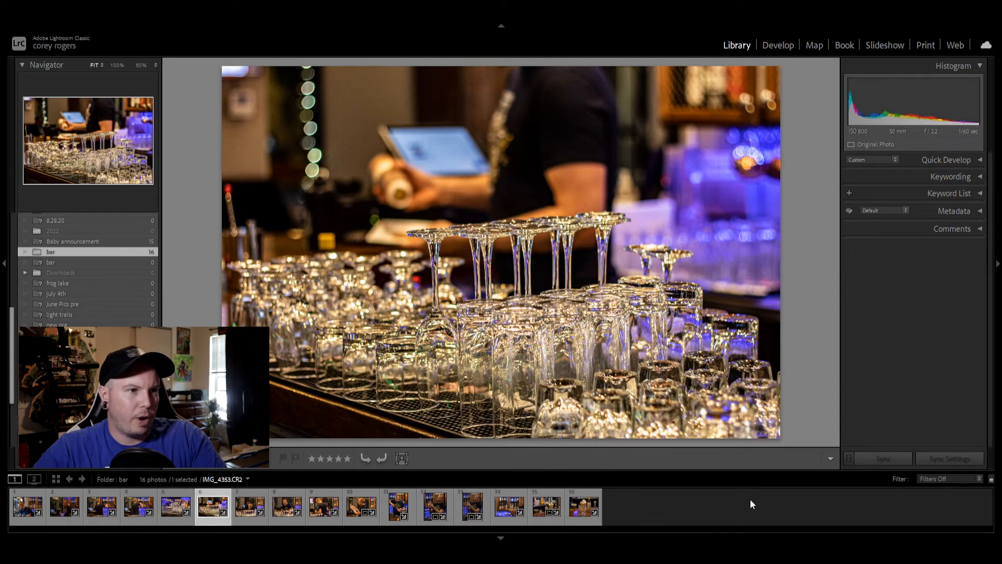
key(Left)
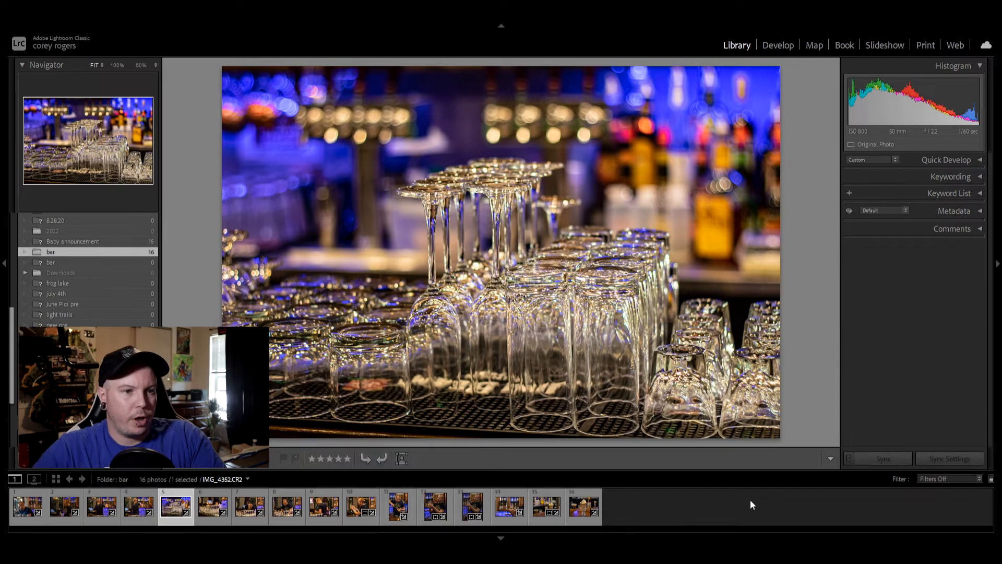
key(Right)
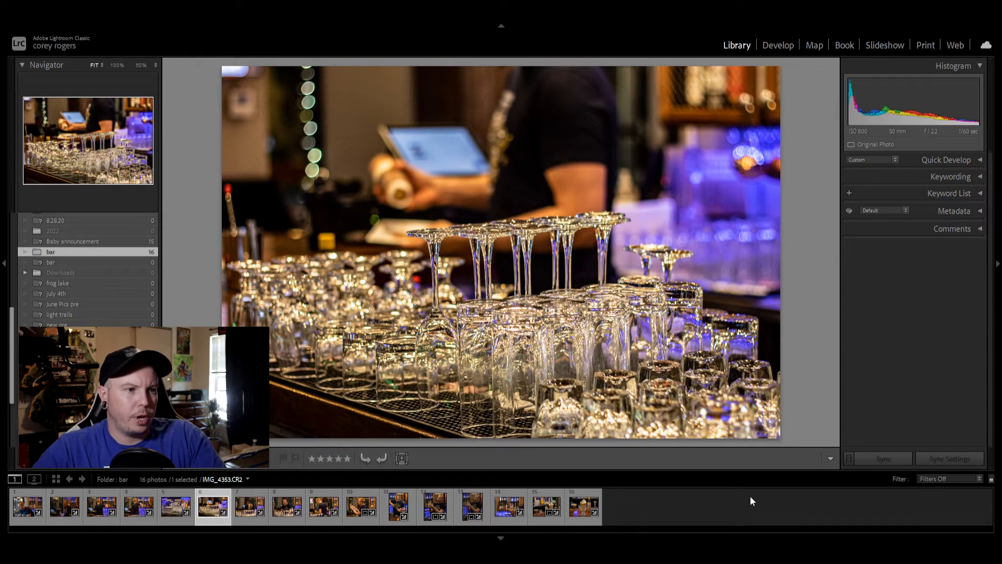
Go back to glassware photo IMG_4352 and inspect the upturned glasses at 100% zoom before returning to the full-image view.
key(Left)
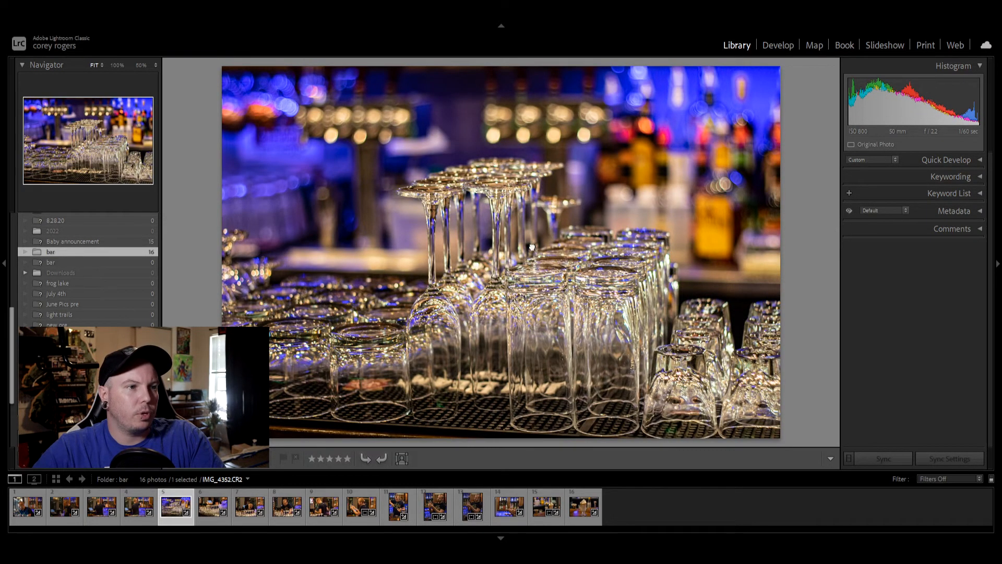
click(532, 247)
click(595, 346)
click(523, 302)
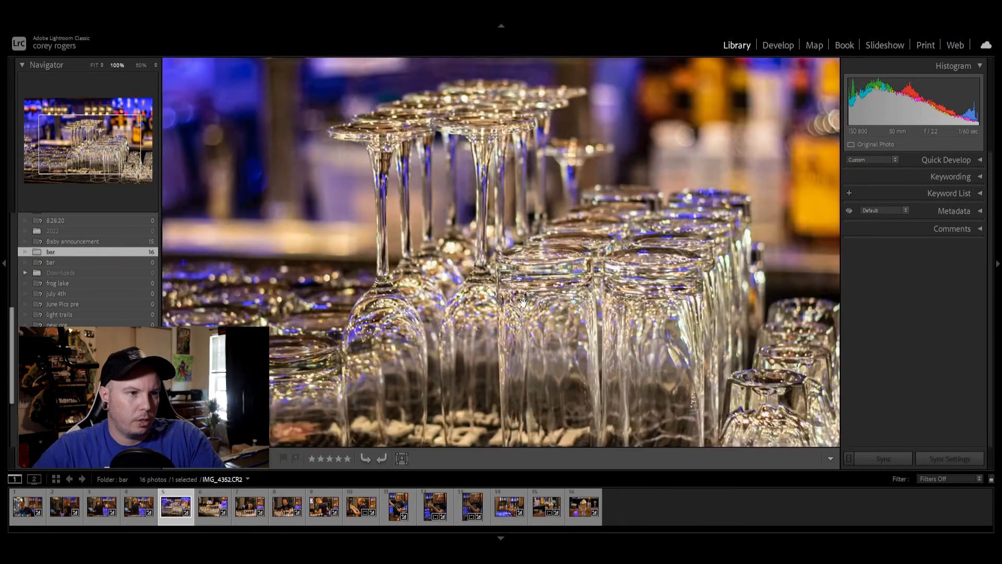
click(597, 324)
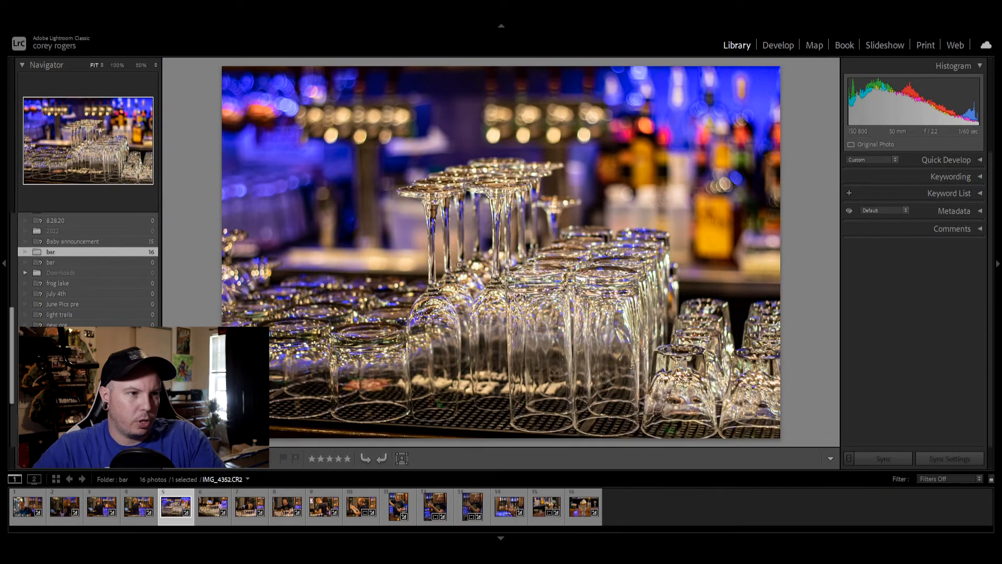
Compare IMG_4352 with the neighbouring glassware photo IMG_4353, checking the rims and reflections of IMG_4352 up close at 100%.
key(Right)
key(Left)
click(568, 327)
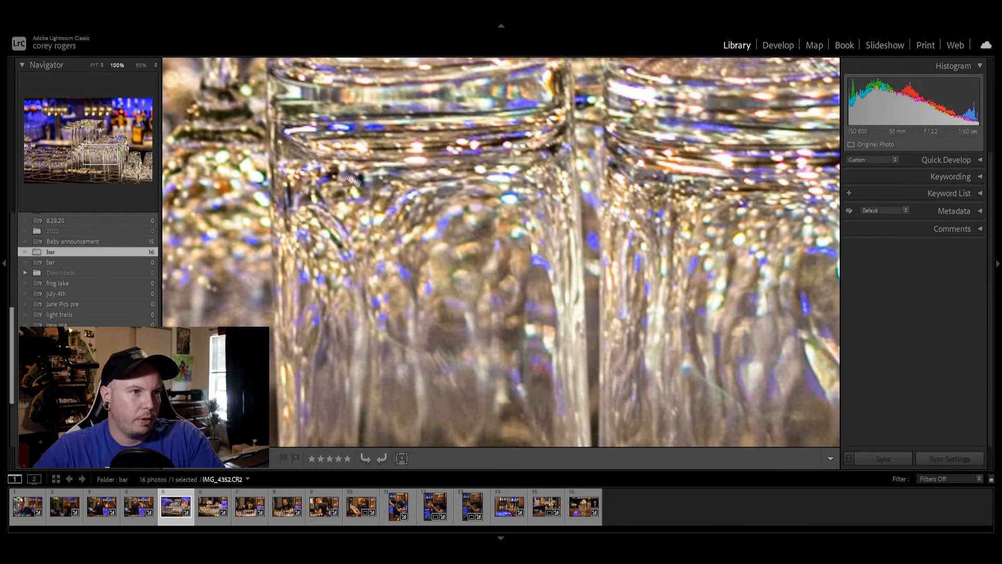
click(354, 180)
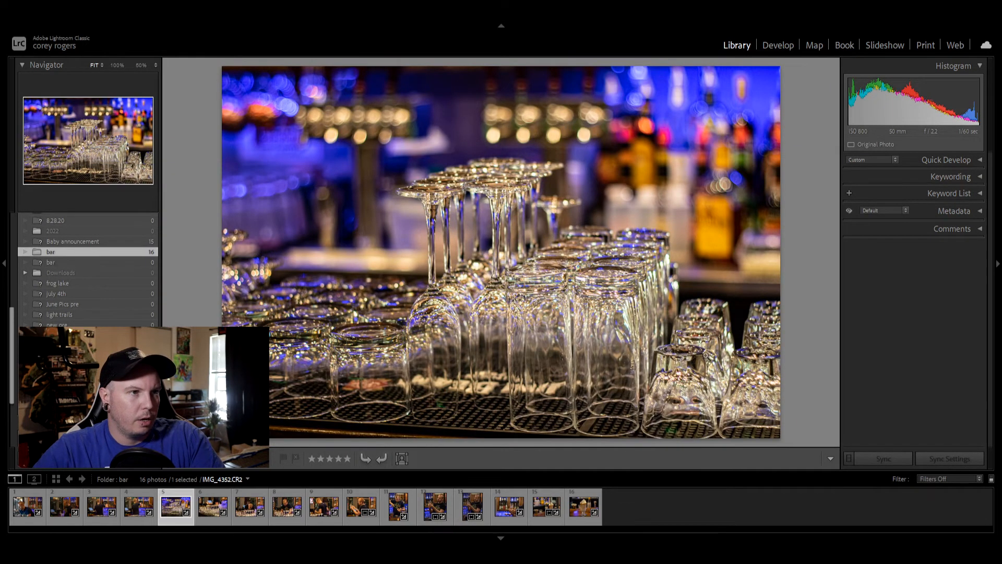
key(Right)
key(Left)
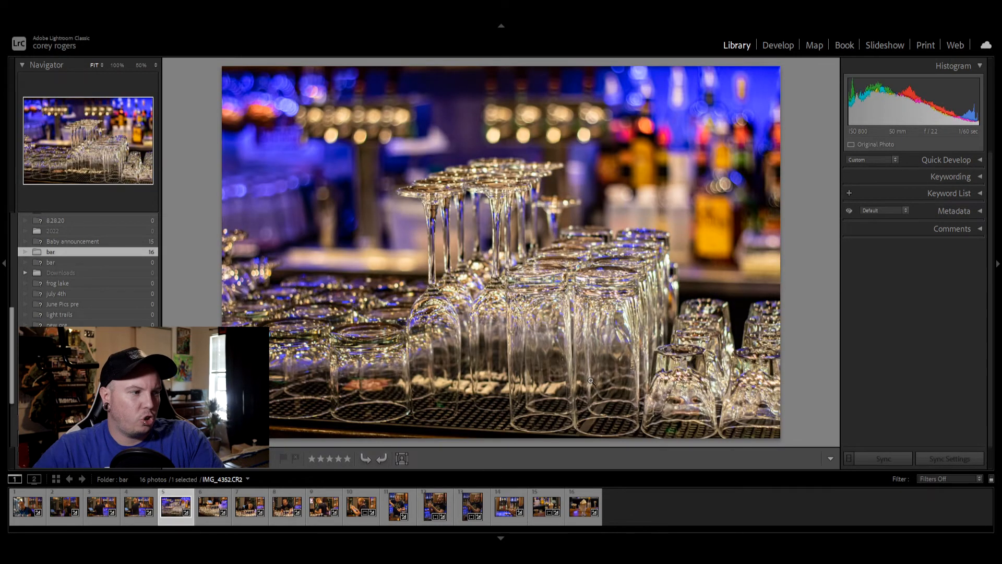
Step back through the bartender photos to the first shot in the bar folder, and forward again to glassware photo IMG_4352.
key(Left)
key(Left)
key(Left)
key(Left)
key(Right)
key(Right)
key(Right)
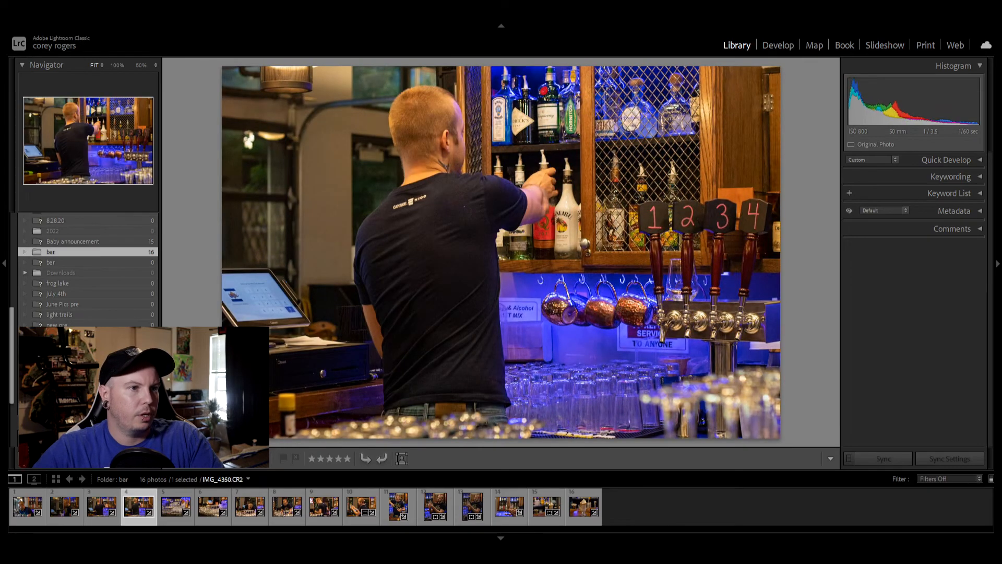
key(Right)
key(Right)
key(Left)
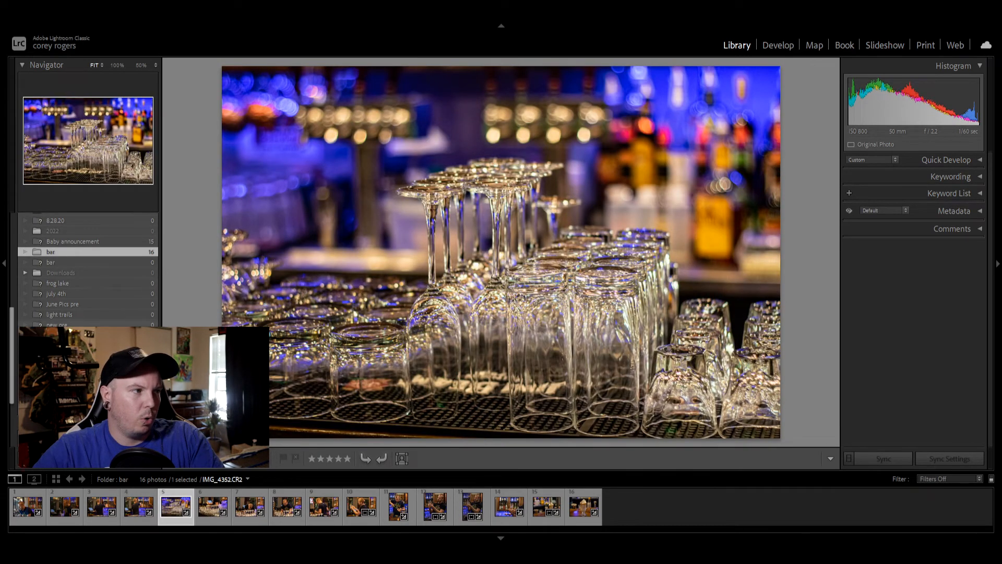
Look through the folder list, up to the earliest June 2022 folders, for another shoot to show.
scroll(104, 308, down, 2)
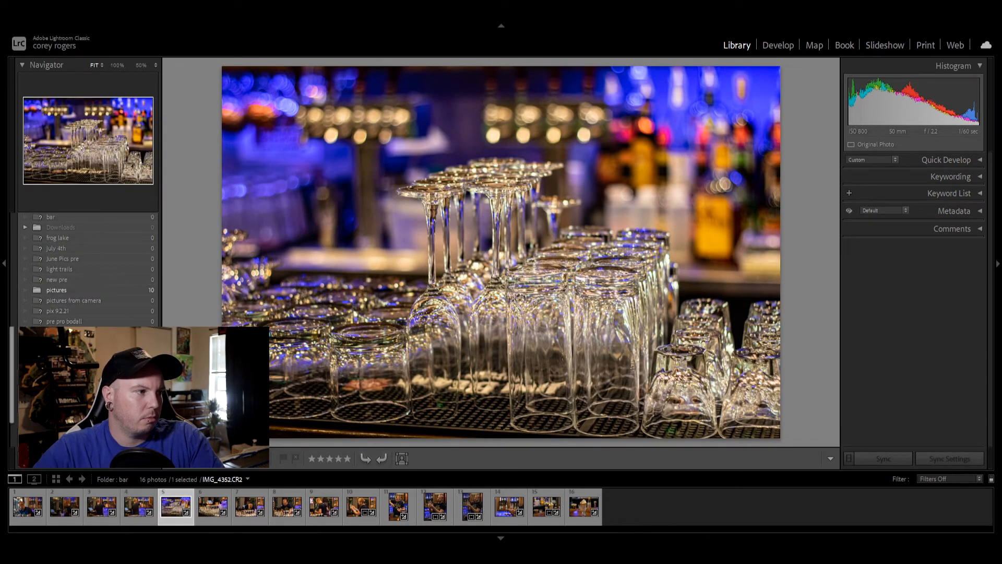
scroll(88, 269, up, 5)
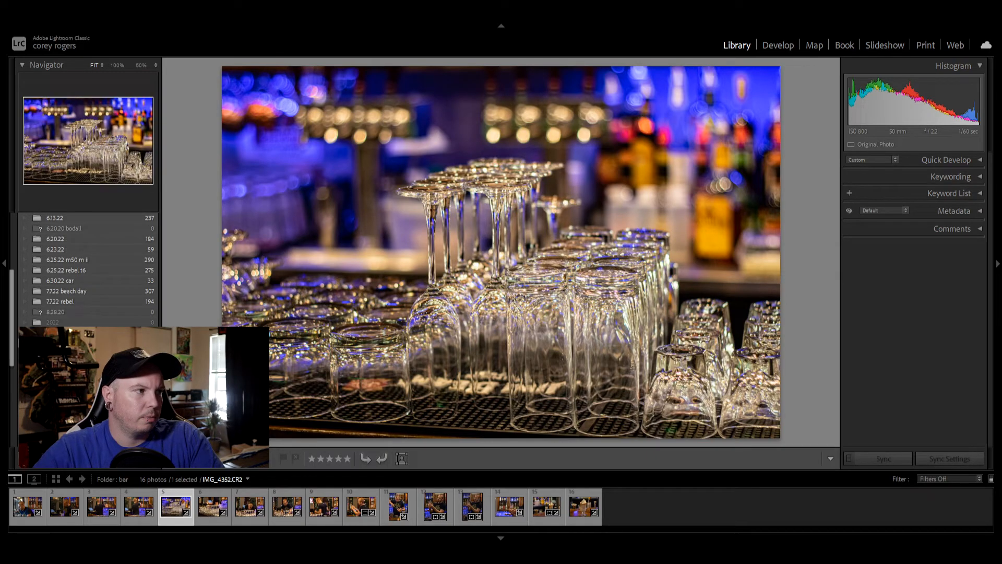
scroll(88, 268, up, 2)
scroll(89, 268, up, 2)
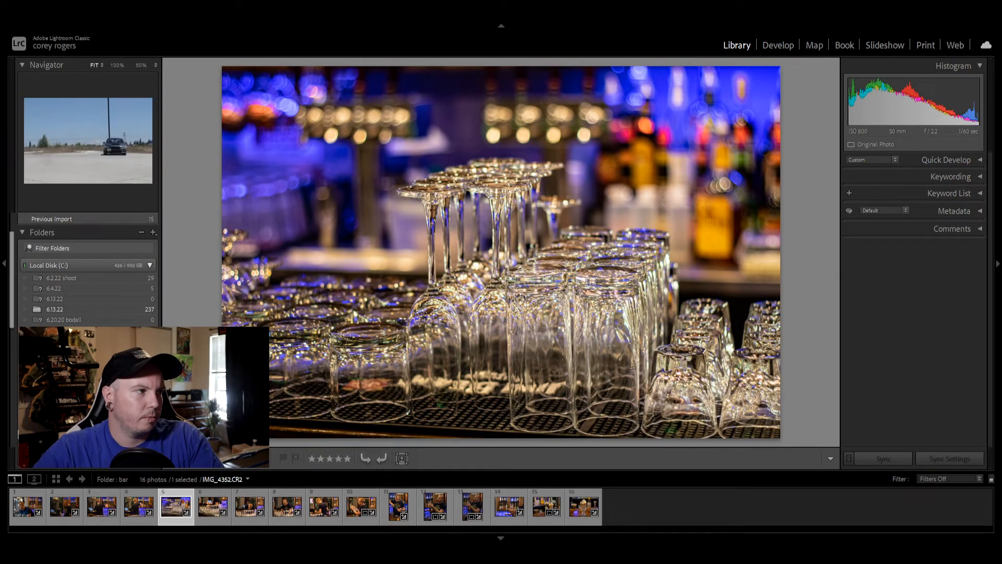